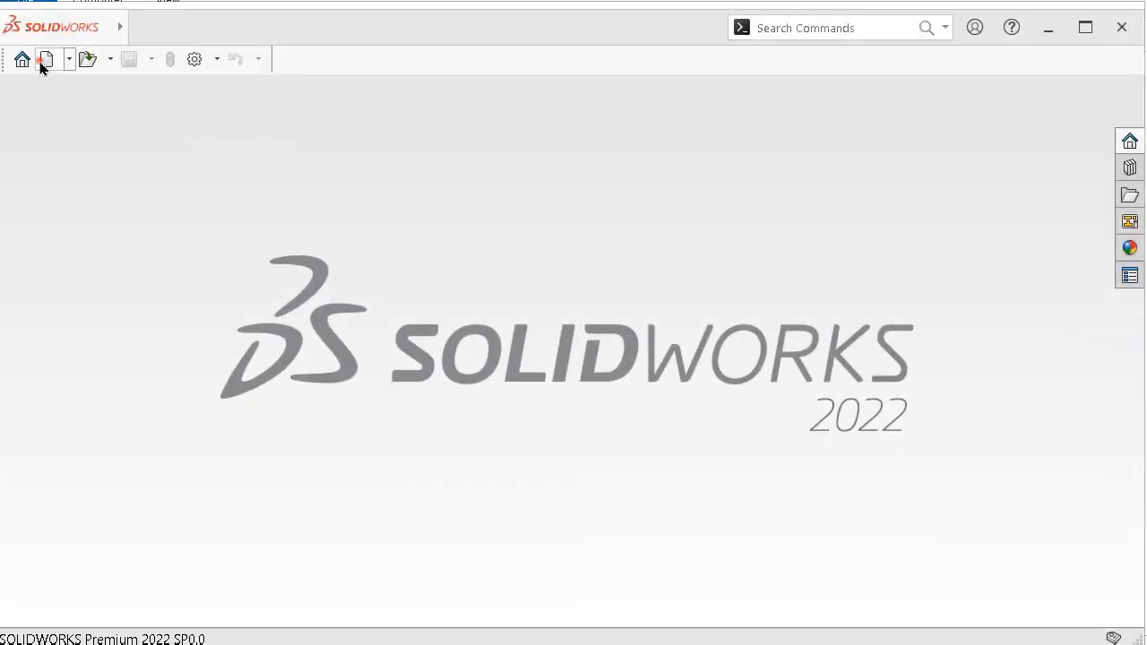
Start a new assembly document.
left_click(46, 59)
left_click(606, 309)
left_click(704, 577)
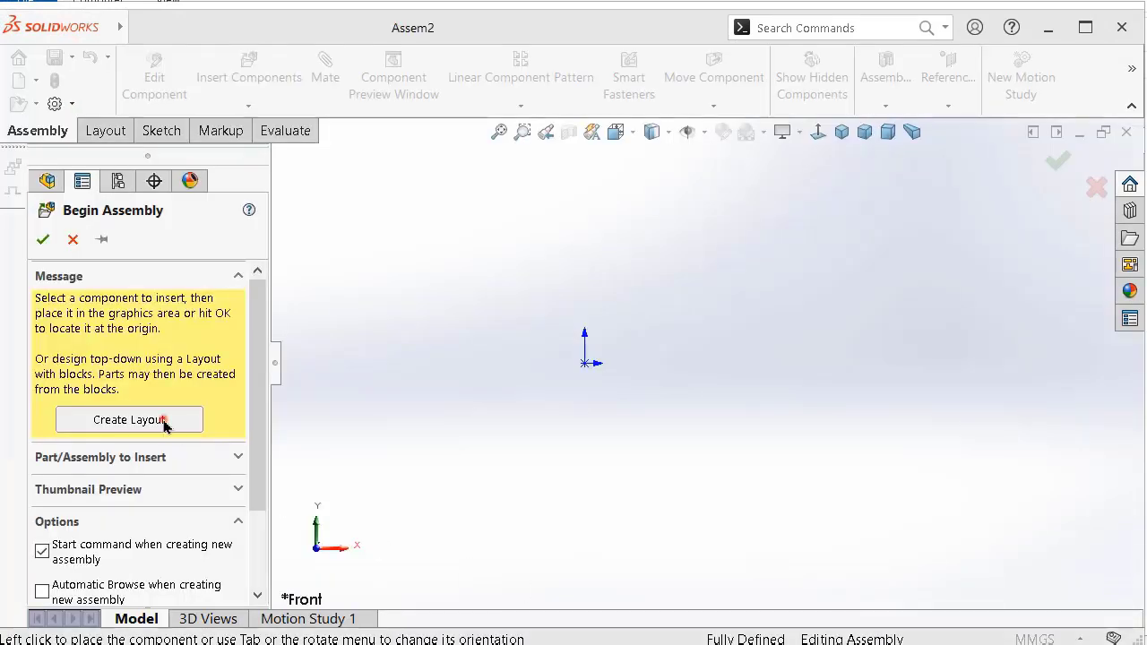
Create a layout with a vertical centerline ending at the origin and a horizontal one to its right.
left_click(164, 421)
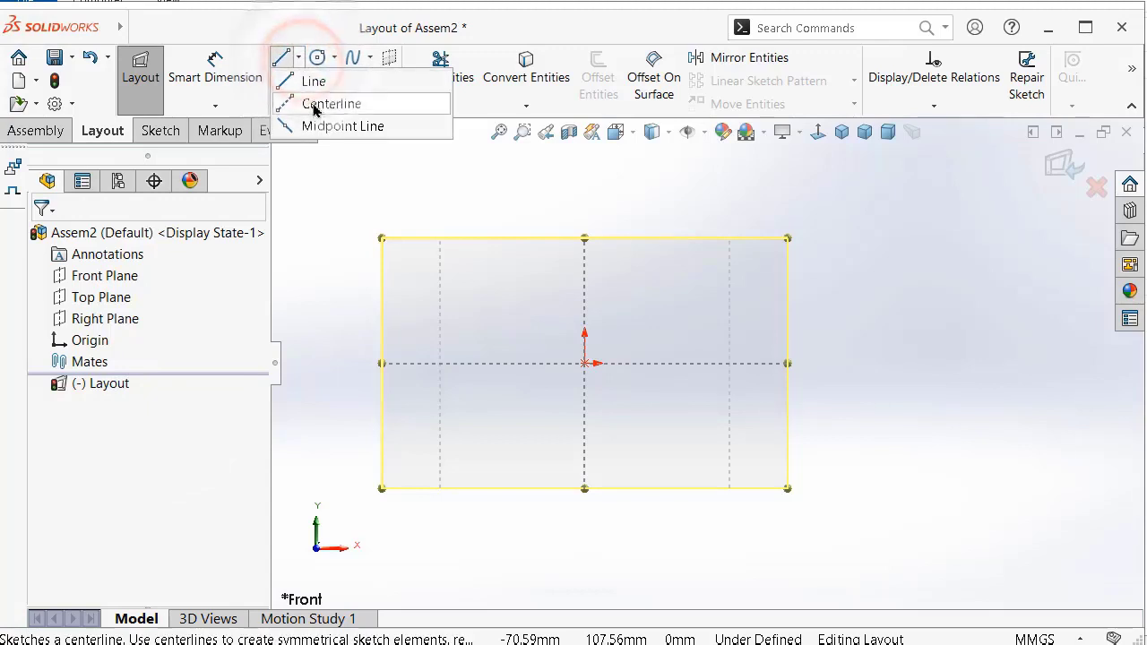
left_click(315, 103)
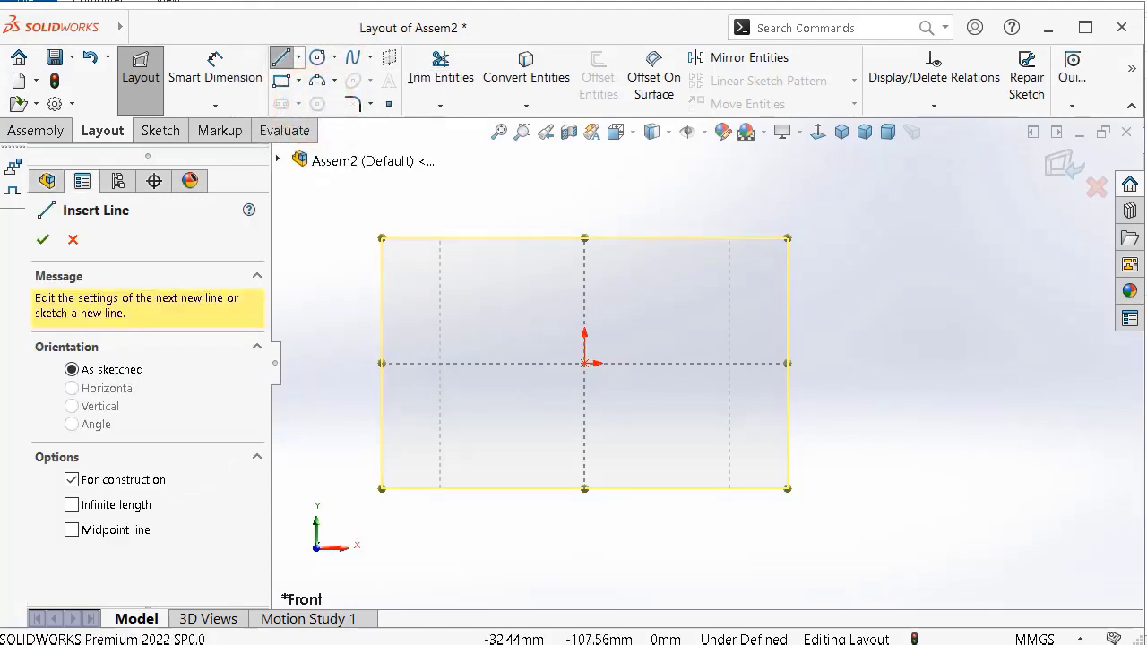
left_click(583, 466)
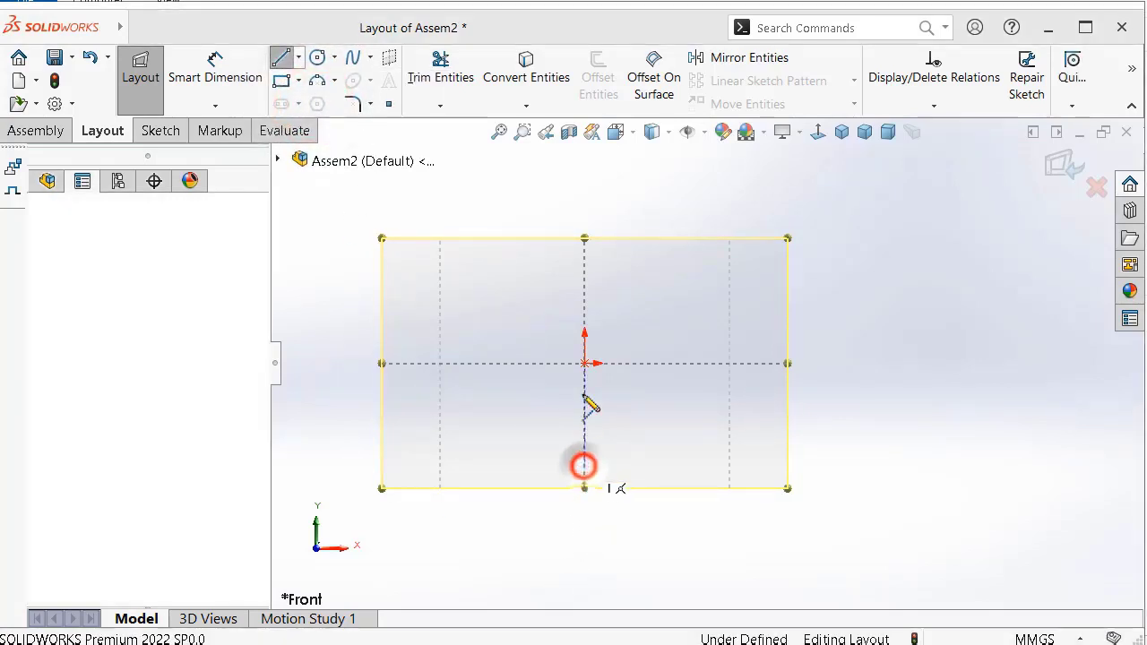
left_click(584, 363)
left_click(704, 363)
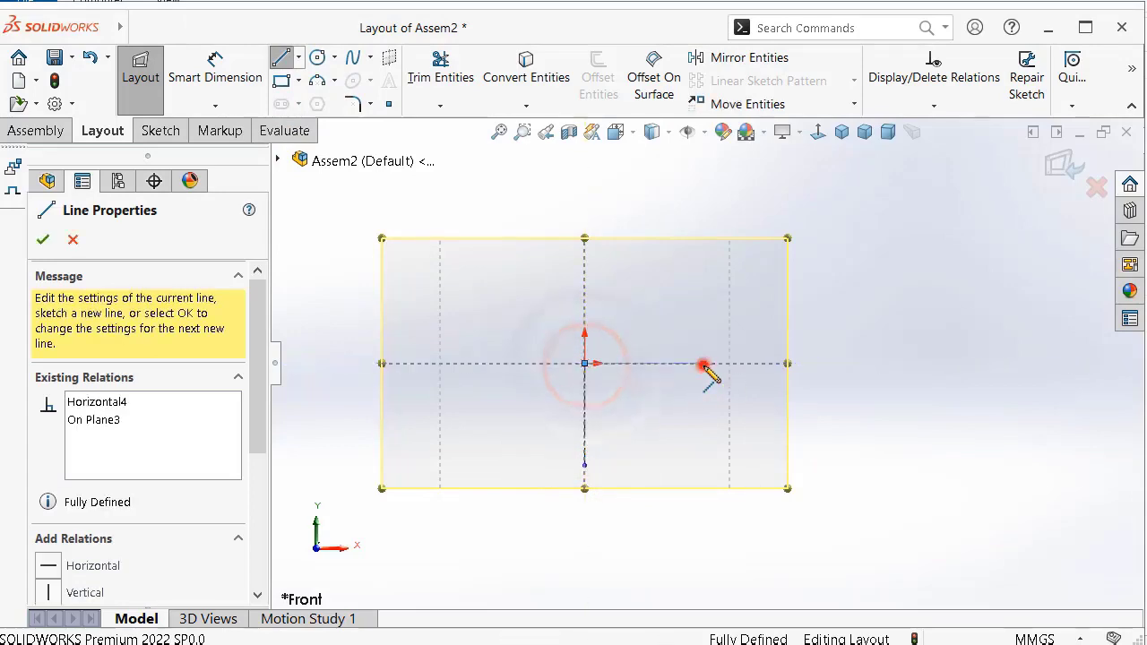
right_click(775, 396)
left_click(802, 421)
Add an Equal relation between the horizontal and vertical centerlines.
scroll(679, 443, "down", 3)
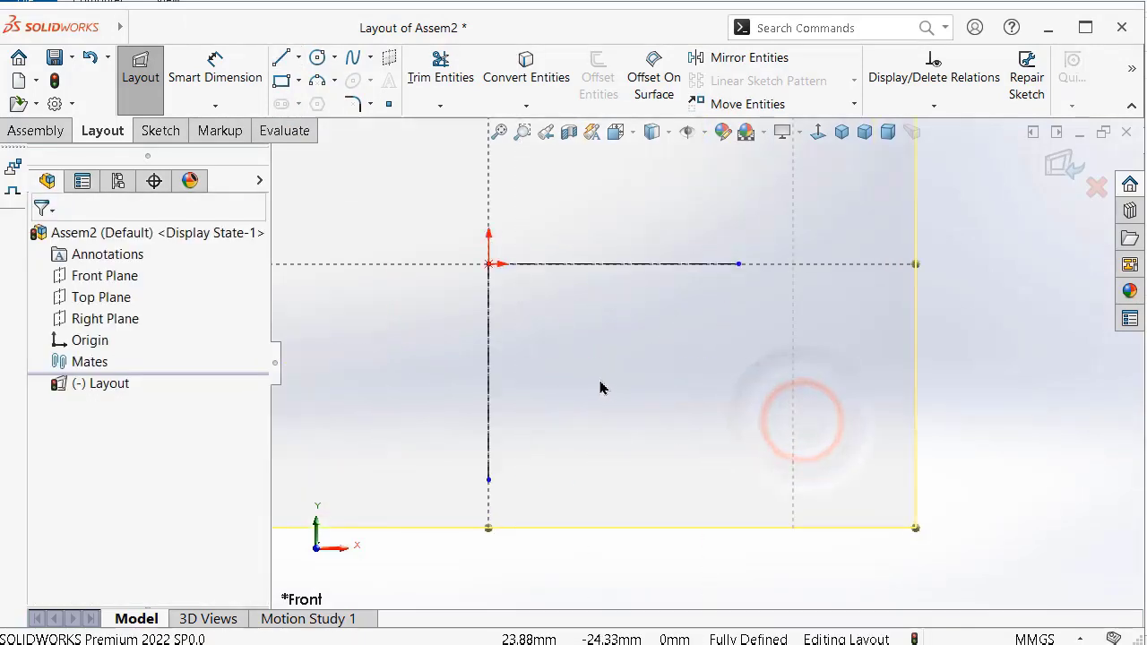
left_click(583, 266)
left_click(489, 332, "ctrl")
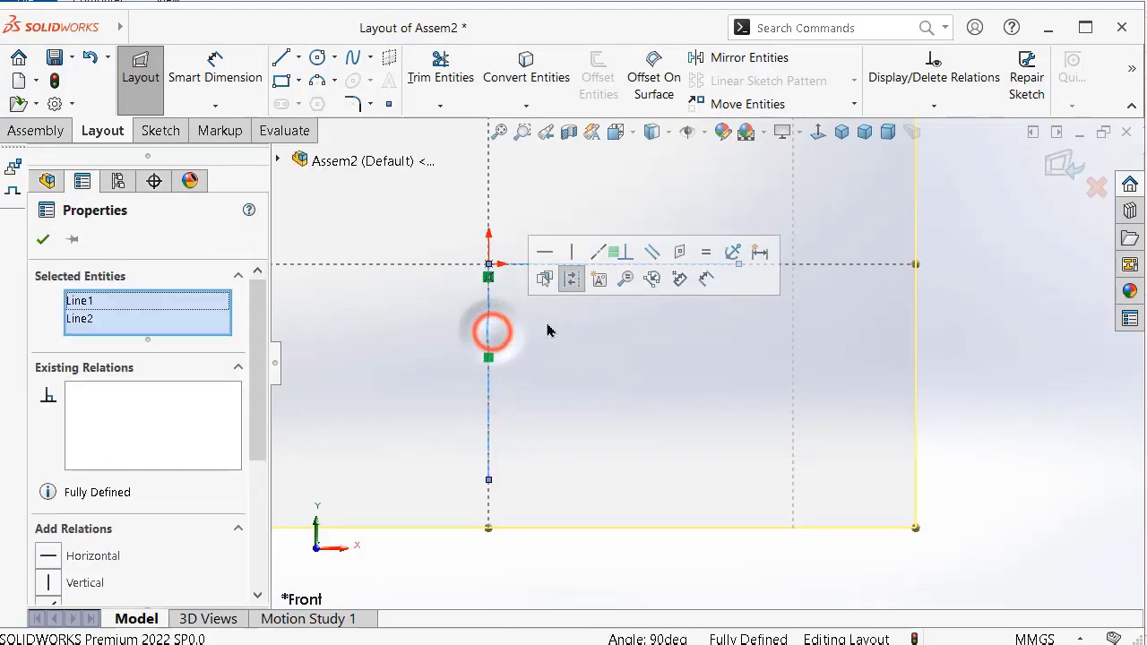
left_click(706, 252)
left_click(1063, 387)
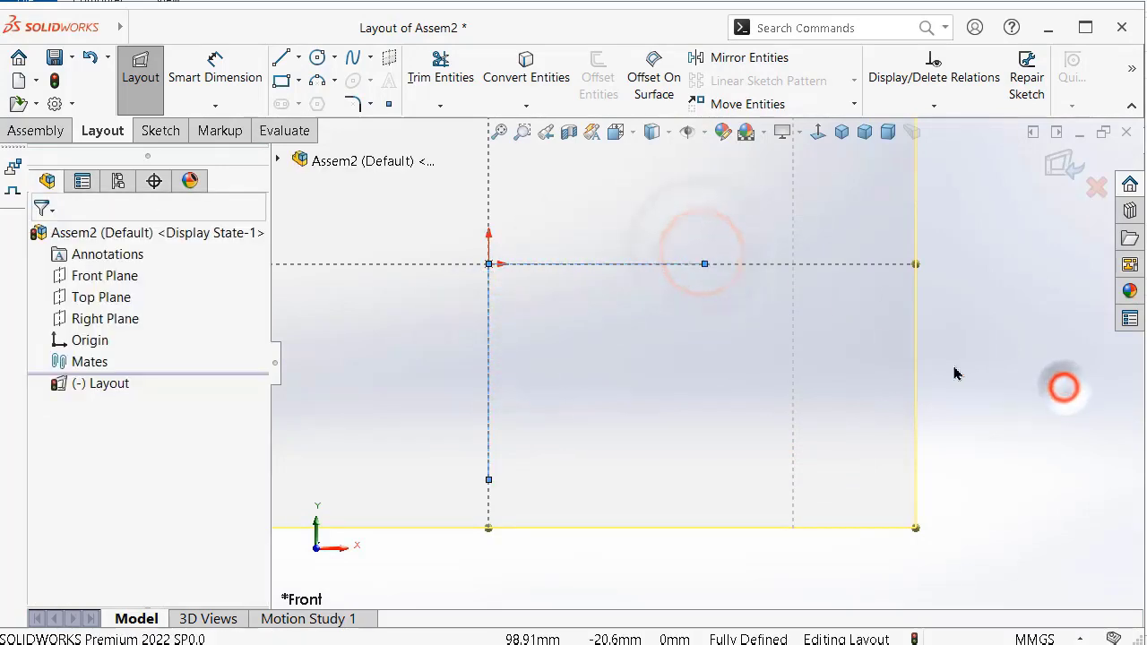
Dimension the horizontal centerline to 8 mm and exit the layout.
key("z")
right_click_drag(973, 405, 968, 309)
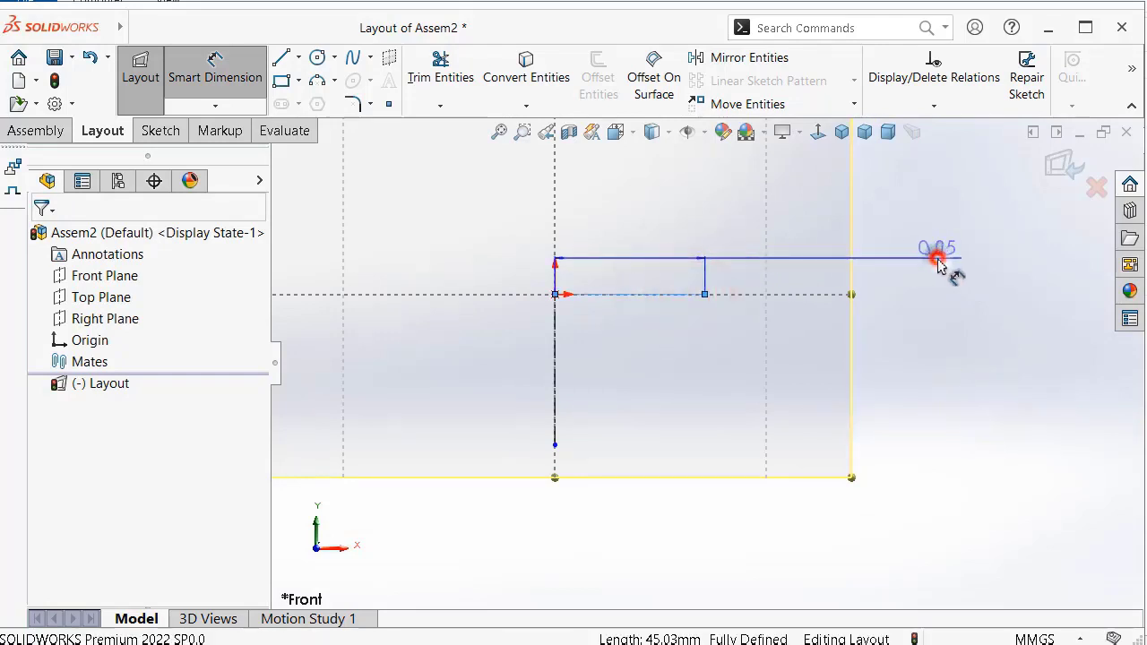
left_click(937, 261)
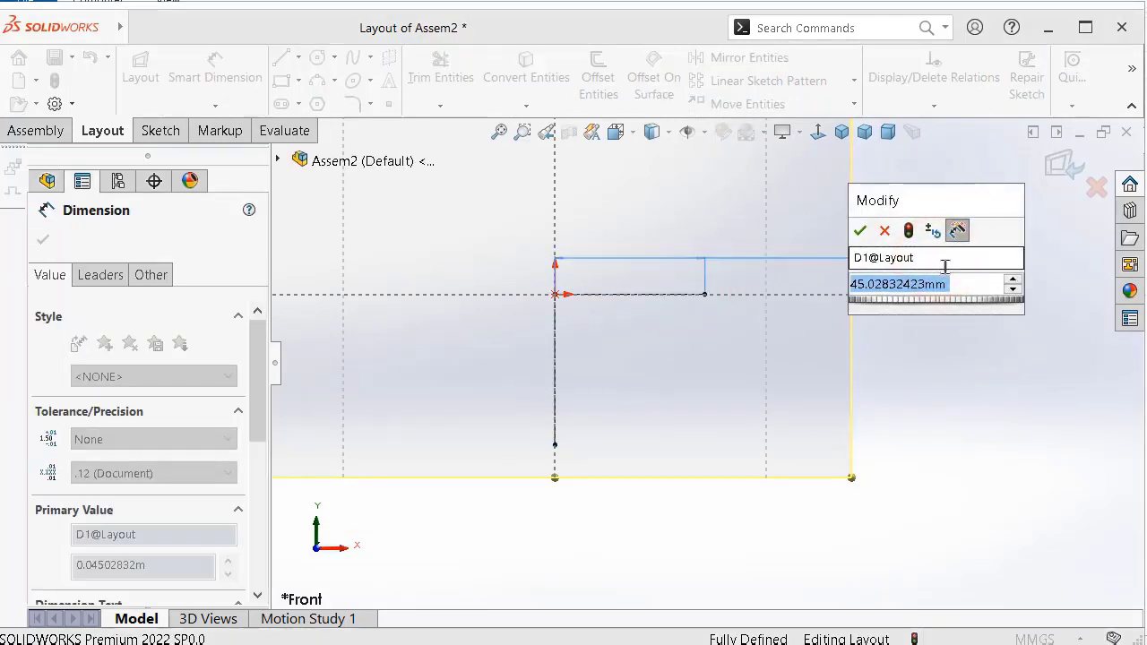
type("8")
left_click(859, 230)
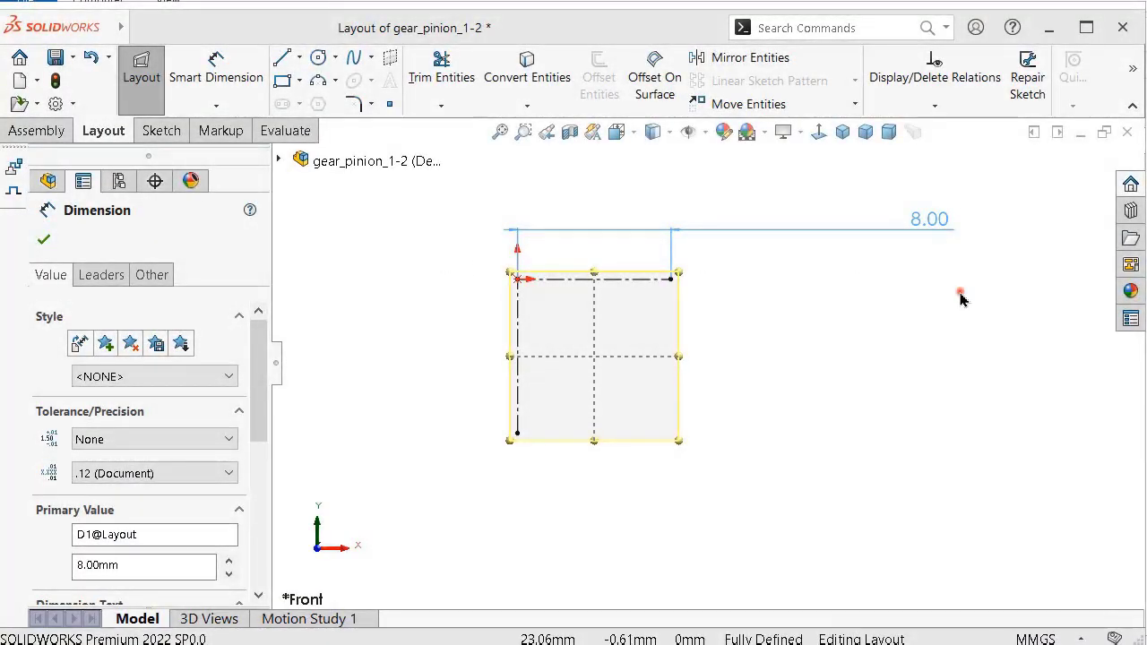
left_click(960, 298)
left_click(1049, 162)
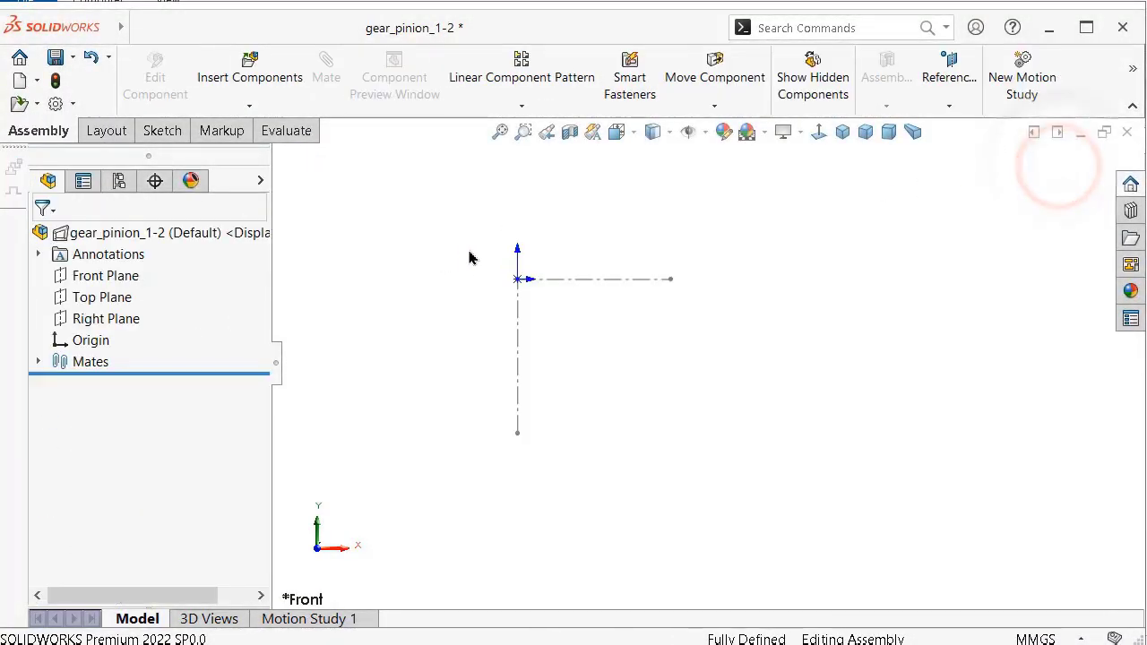
Open the Design Library and activate the Toolbox add-in.
left_click(1131, 211)
left_click(815, 188)
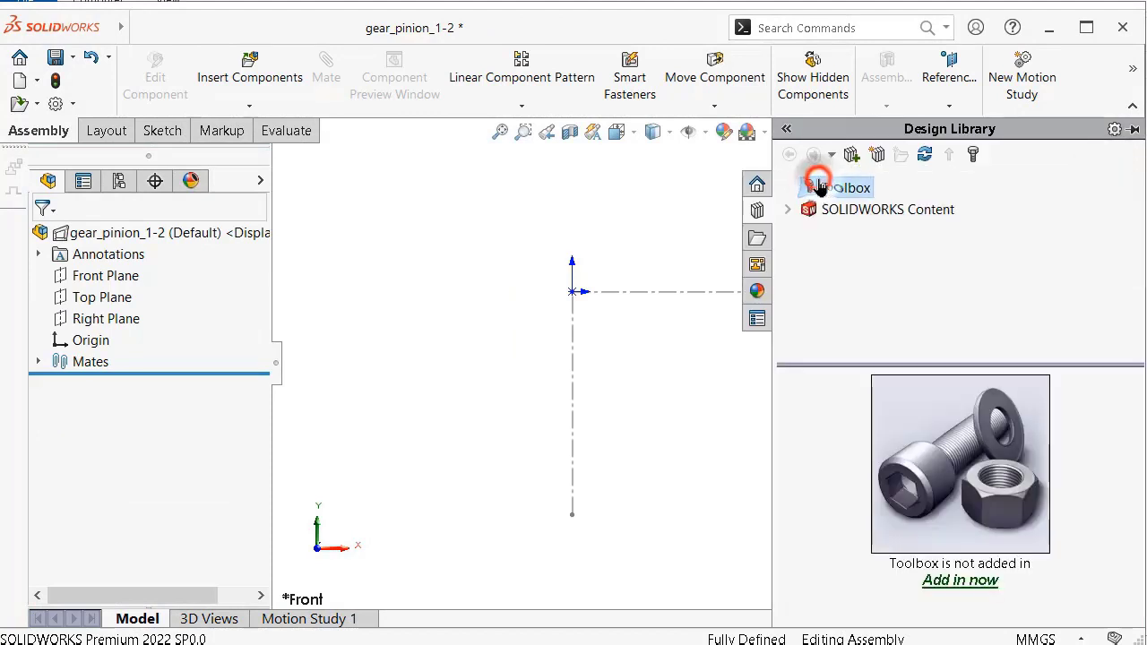
left_click(977, 578)
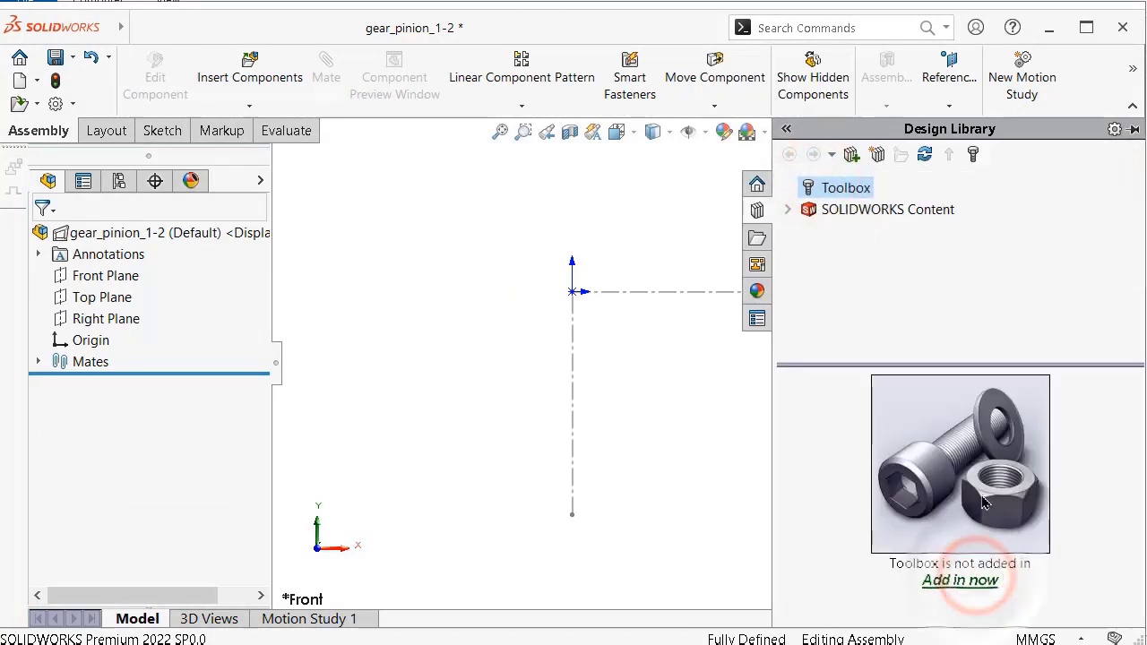
Browse ISO > Power Transmission > Gears and drag Straight Bevel (Pinion) into the assembly.
left_click_drag(1134, 495, 1135, 551)
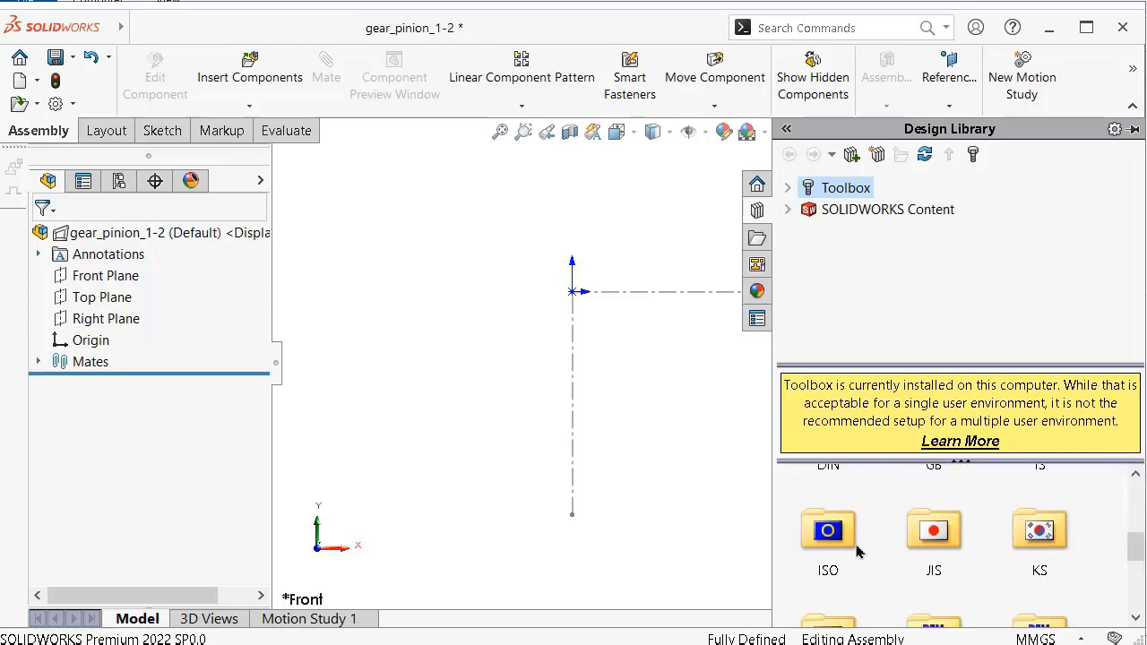
double_click(828, 538)
left_click_drag(1134, 515, 1132, 607)
double_click(827, 574)
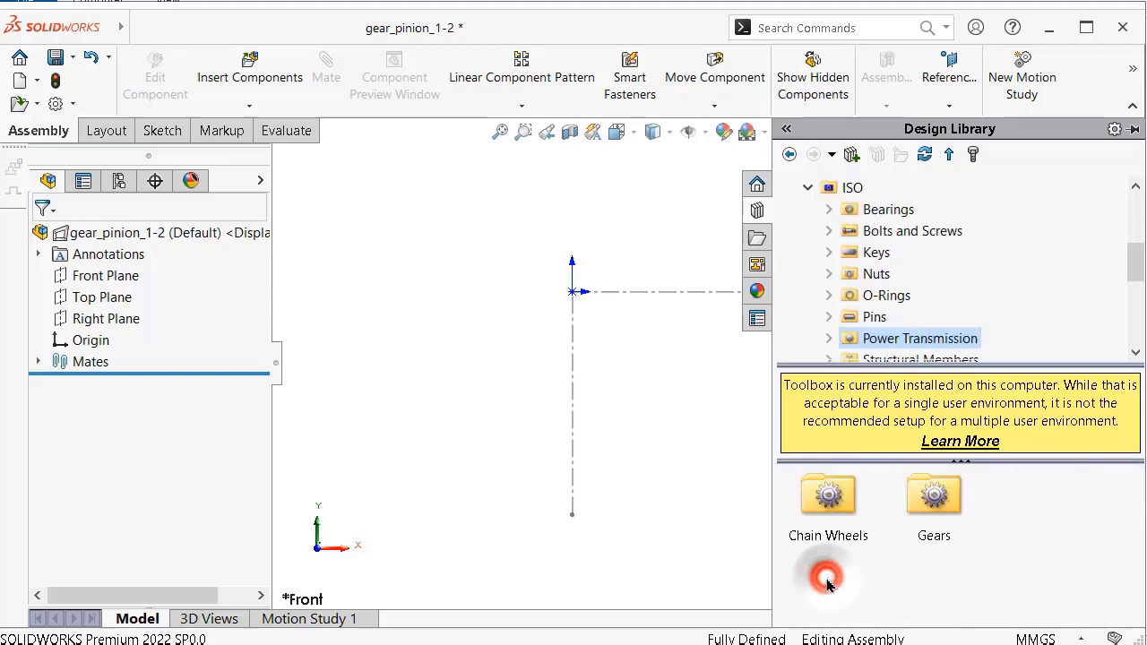
double_click(931, 495)
left_click_drag(1134, 523, 1134, 556)
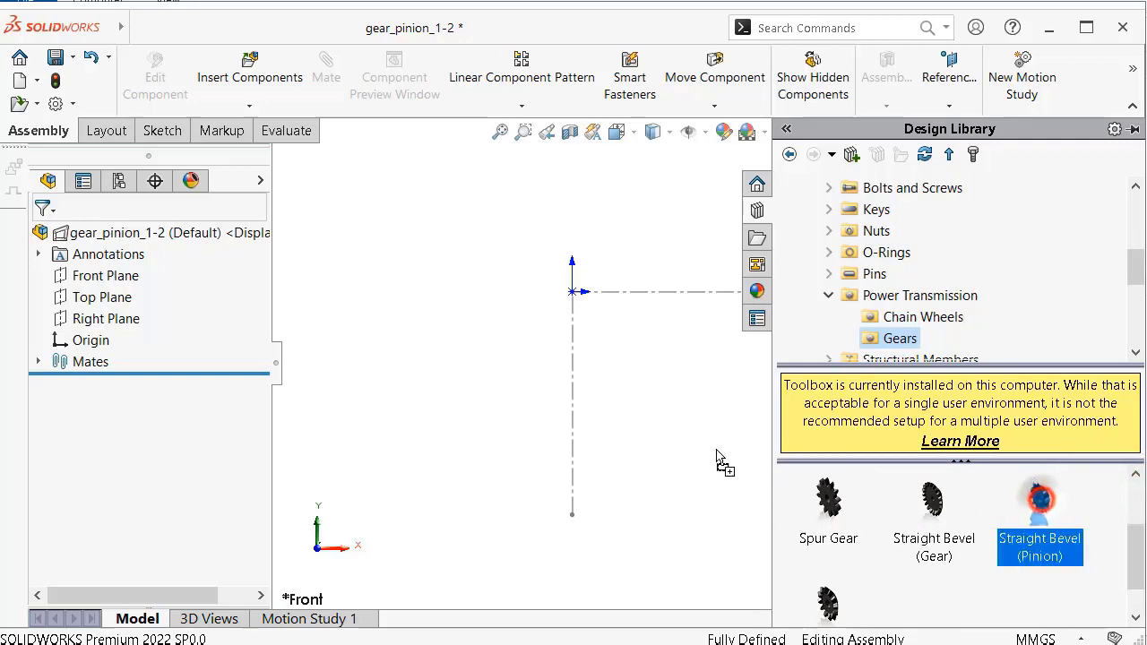
left_click_drag(717, 457, 566, 415)
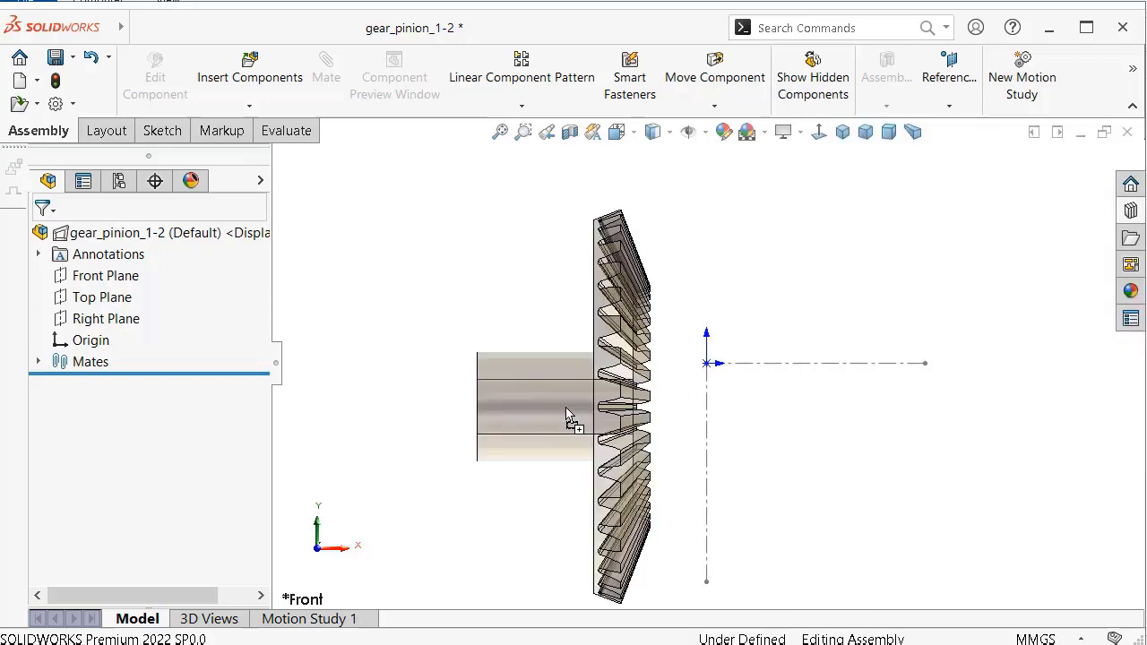
Drop the pinion and configure it with module 0.4, 36 teeth and 18 mating gear teeth.
left_click_drag(566, 414, 564, 415)
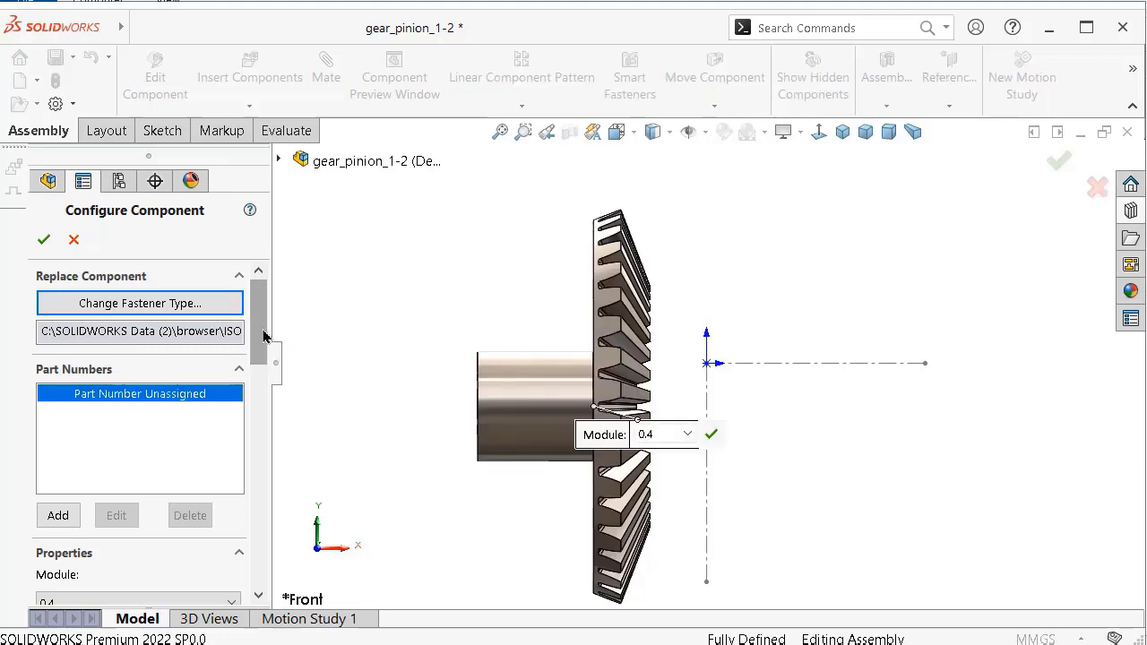
mouse_move(262, 335)
left_mouse_down()
mouse_move(262, 382)
mouse_move(242, 412)
left_mouse_up()
left_click(167, 419)
left_click(129, 439)
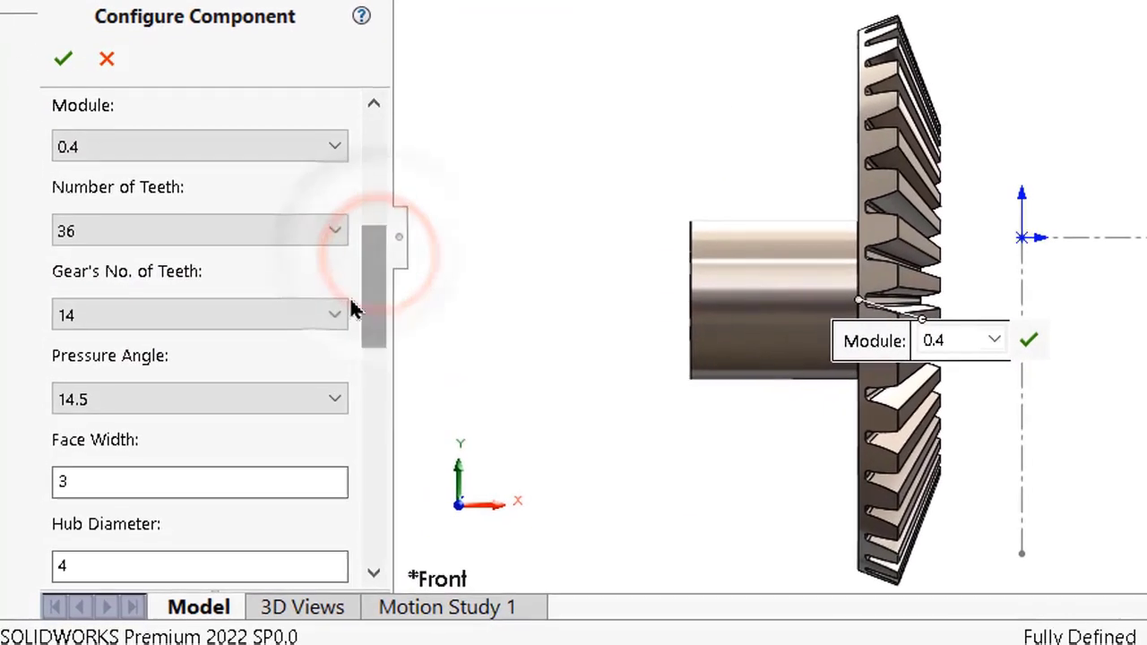
left_click(266, 225)
left_click(166, 258)
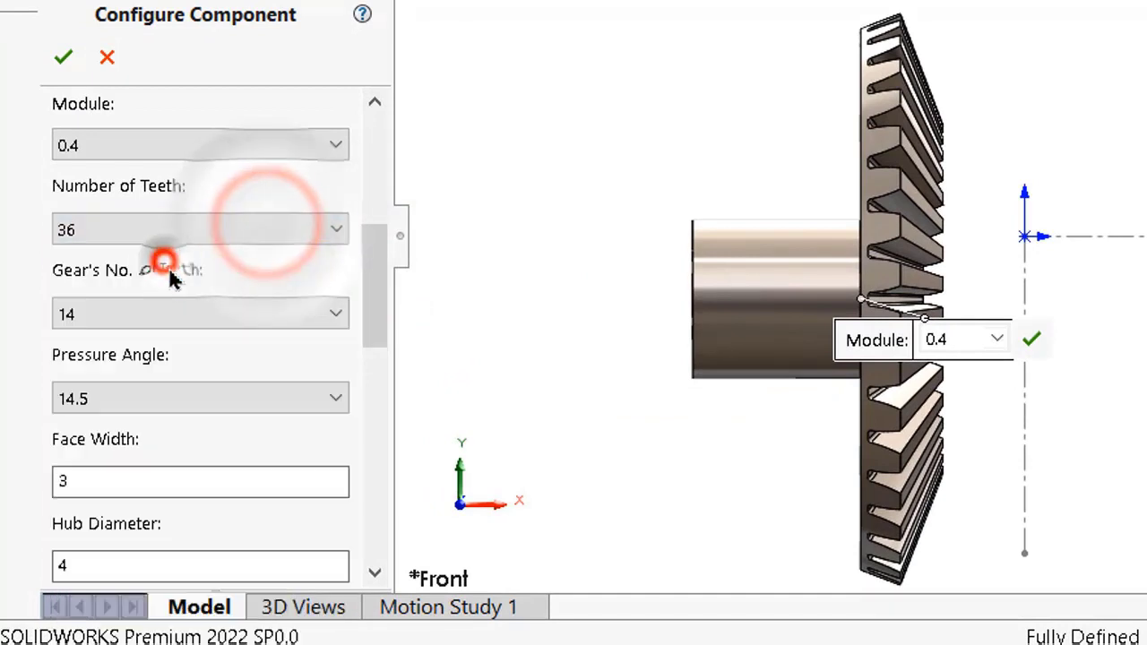
left_click(173, 327)
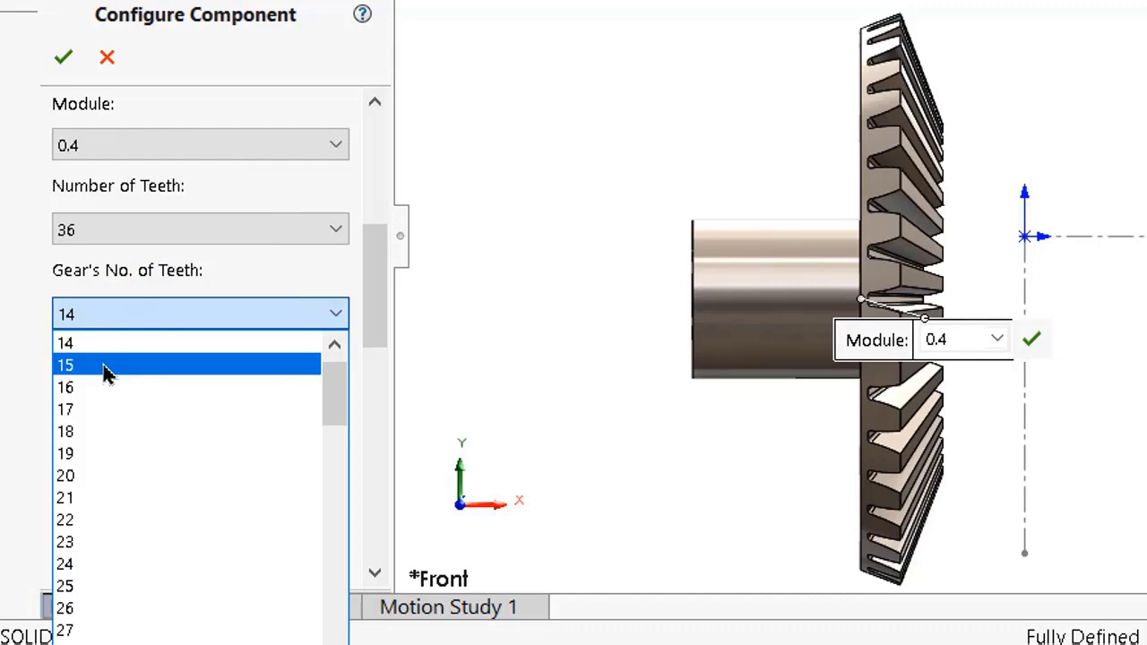
left_click(81, 431)
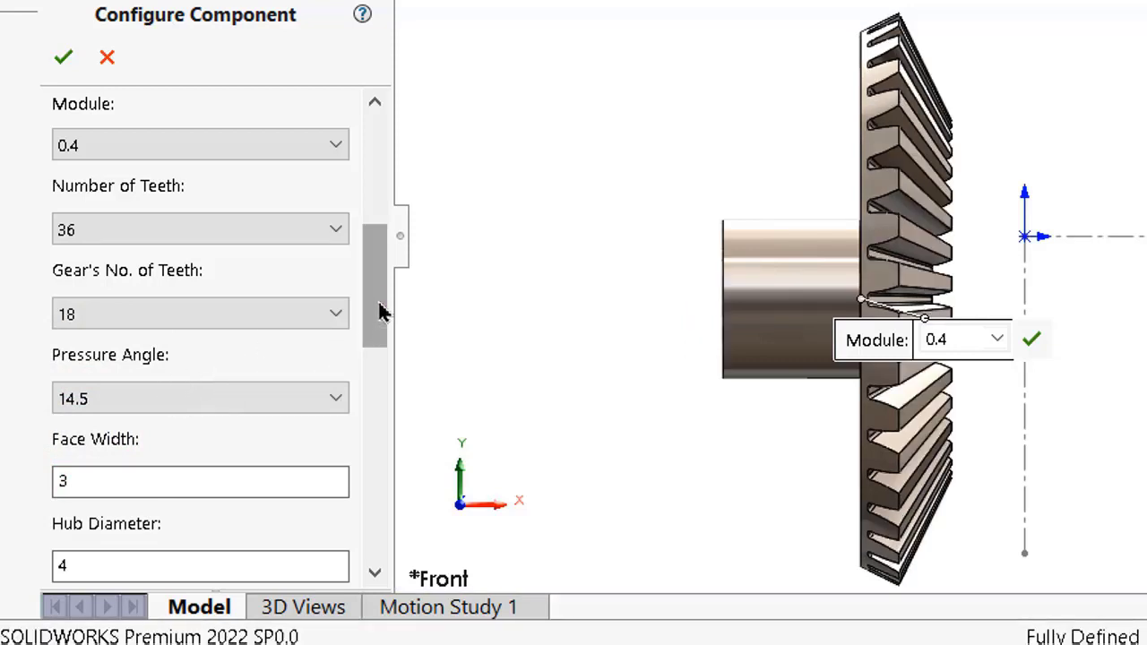
left_click_drag(379, 310, 374, 382)
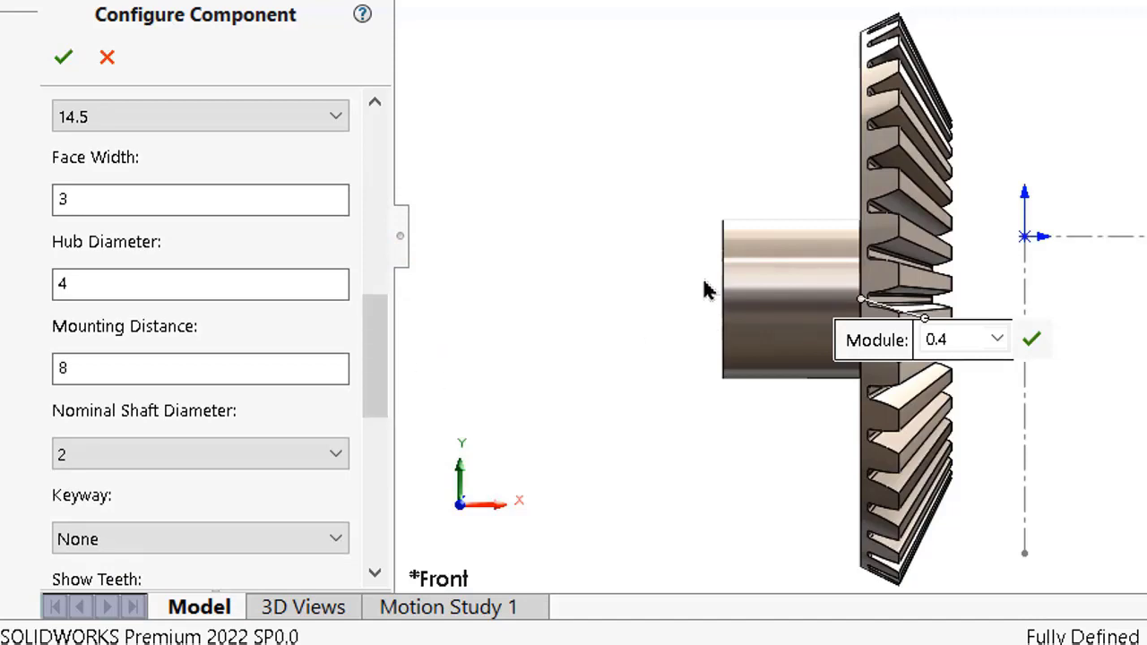
mouse_move(704, 289)
middle_mouse_down()
mouse_move(700, 363)
mouse_move(594, 418)
middle_mouse_up()
mouse_move(383, 390)
left_mouse_down()
mouse_move(373, 532)
mouse_move(376, 430)
mouse_move(402, 332)
mouse_move(400, 199)
left_mouse_up()
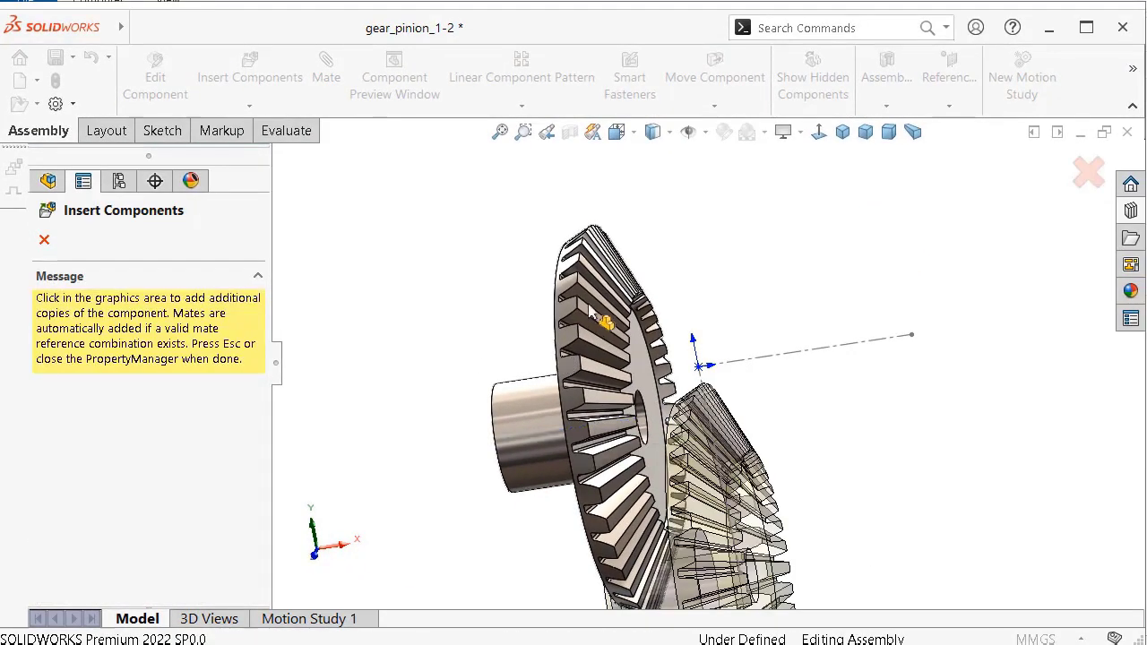
End pinion insertion, drag in the Straight Bevel (Gear) and change its module from 4 to 0.4.
right_click(1064, 177)
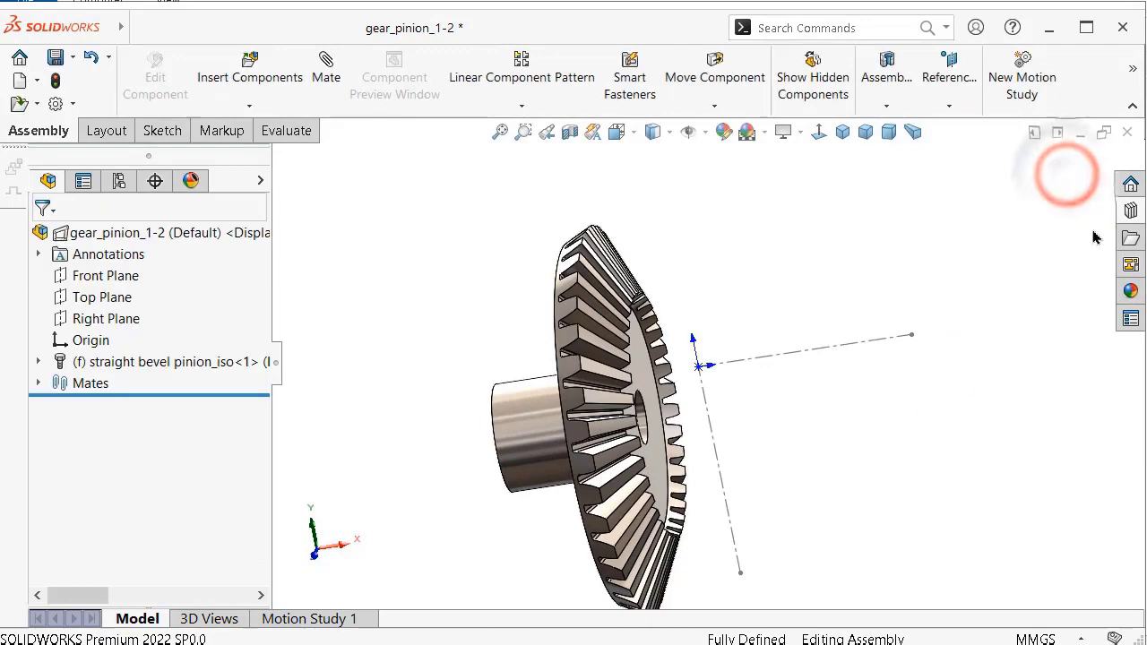
left_click(1131, 211)
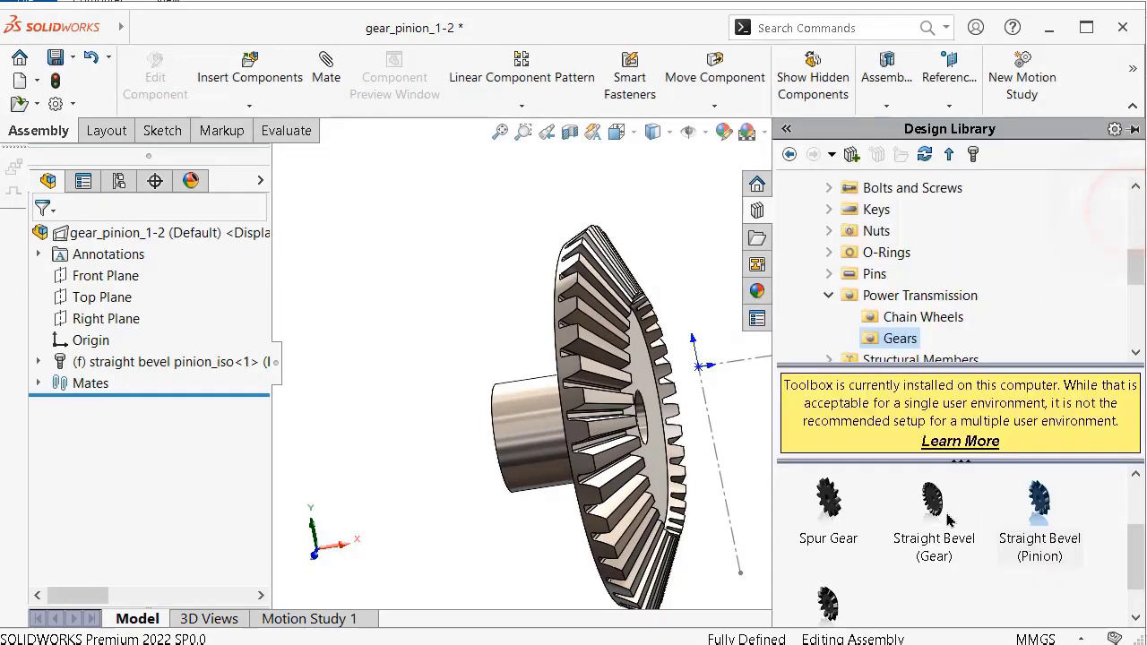
left_click_drag(932, 502, 760, 285)
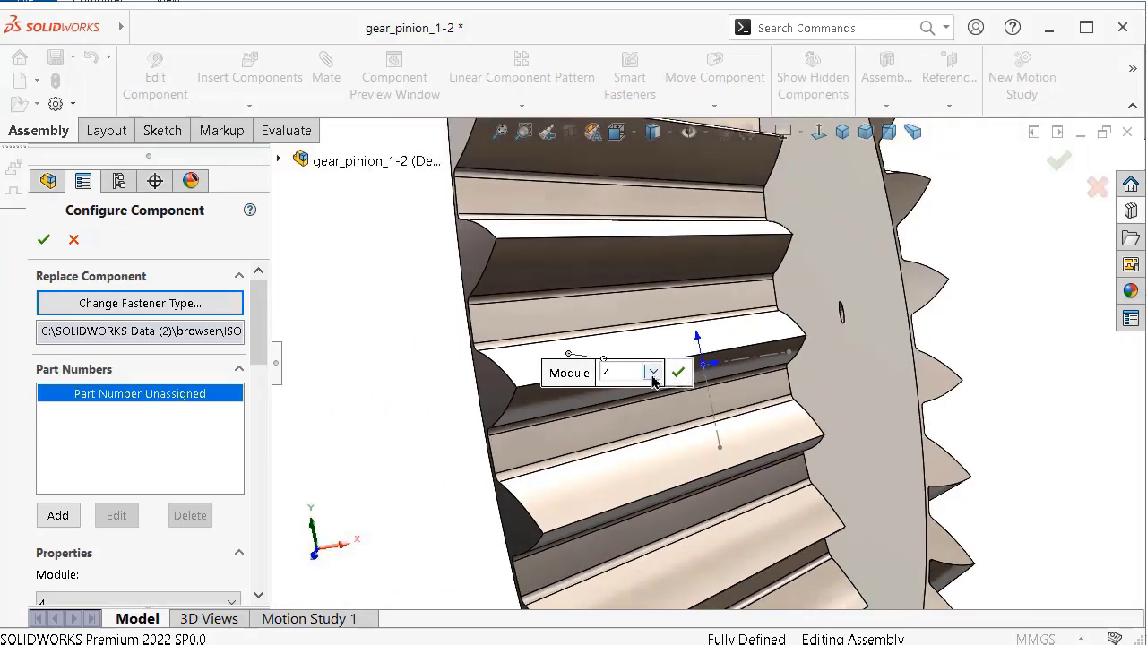
left_click(652, 381)
left_click_drag(653, 436, 647, 555)
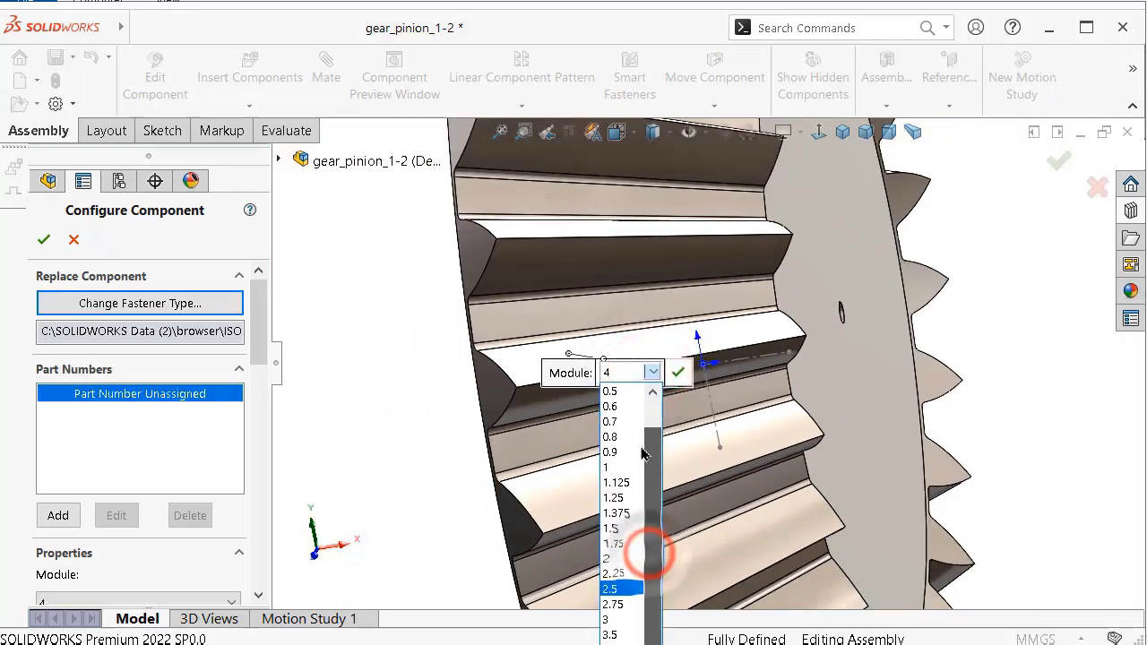
scroll(636, 430, "up", 3)
left_click(624, 408)
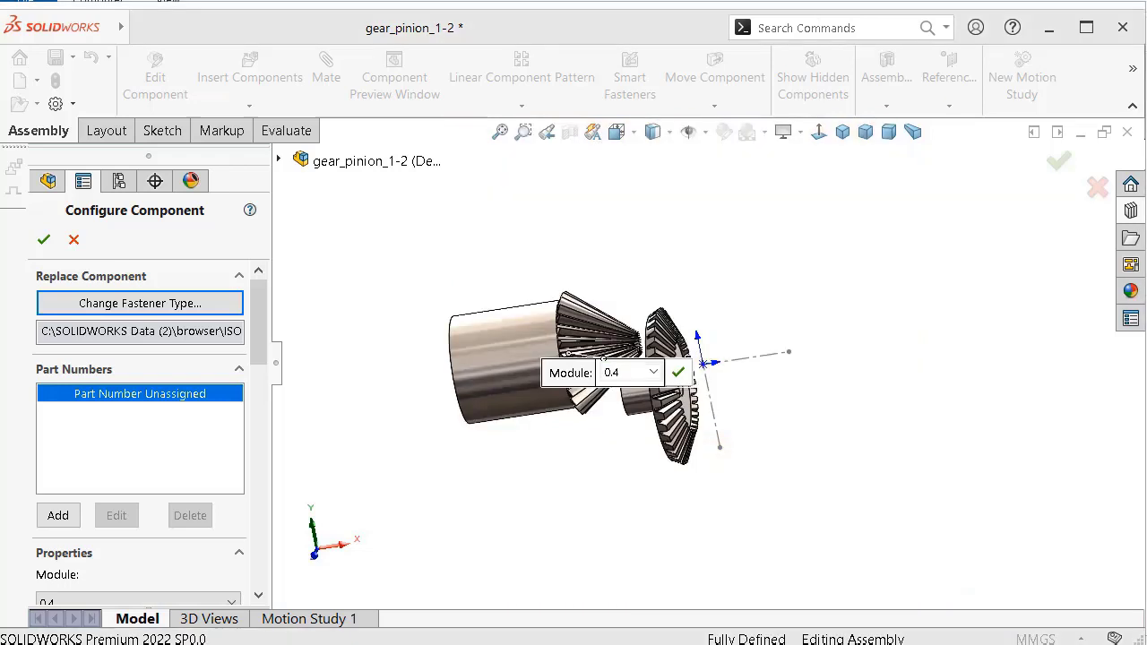
Set the gear to 18 teeth and the pinion's tooth count to 36.
mouse_move(252, 342)
left_mouse_down()
mouse_move(262, 368)
mouse_move(235, 400)
left_mouse_up()
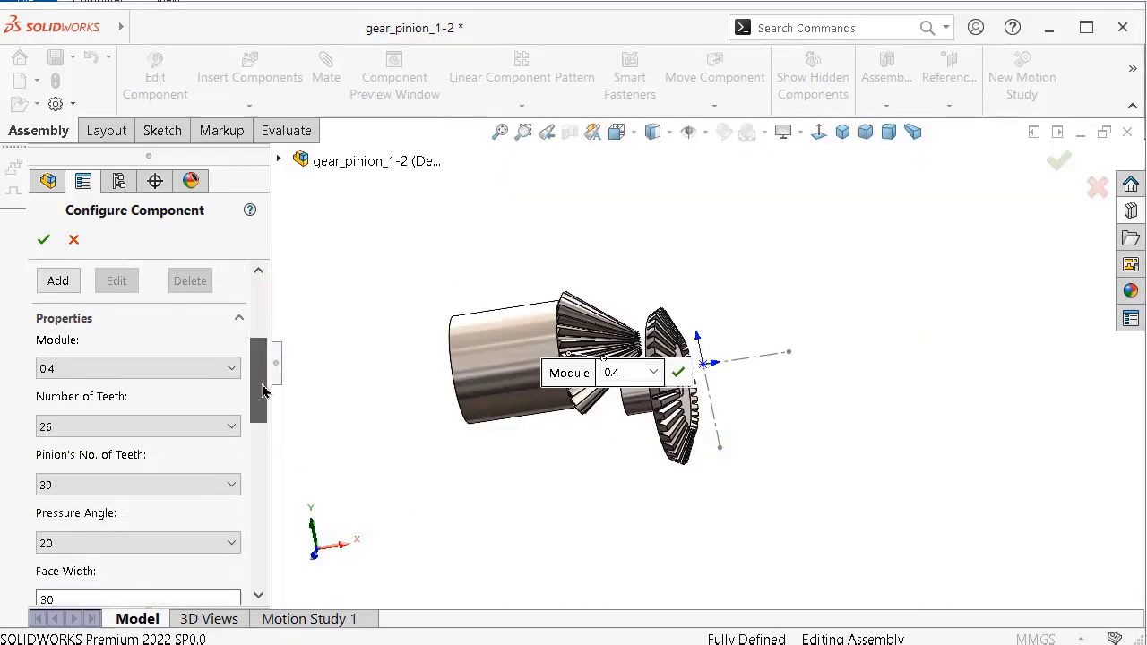
left_click(199, 423)
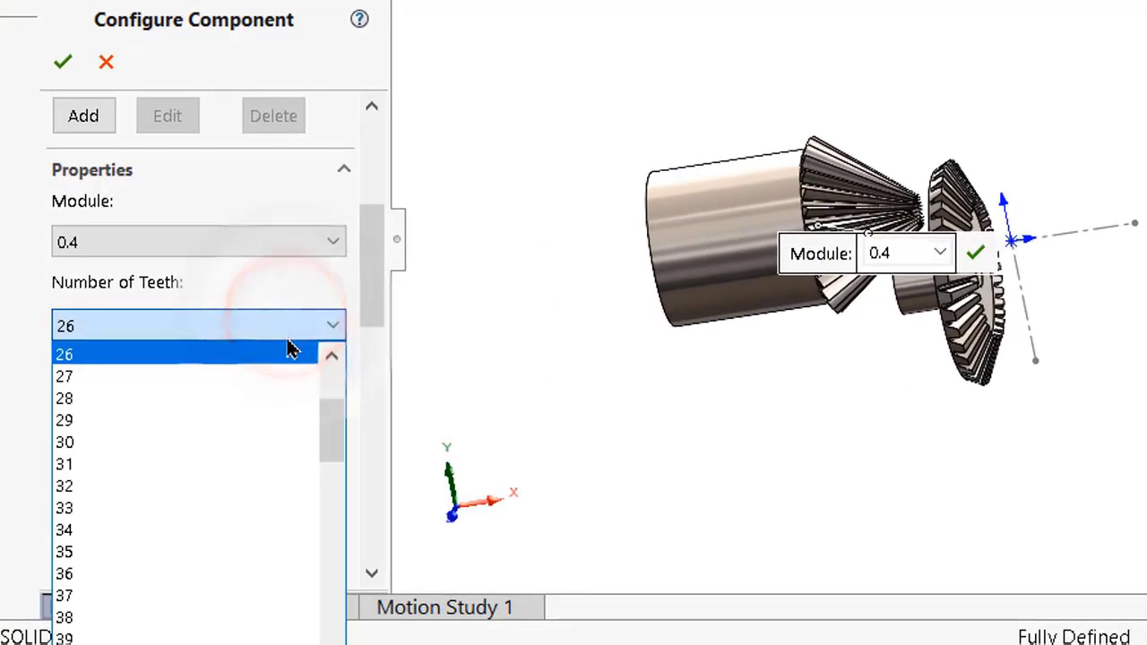
scroll(238, 428, "up", 1)
scroll(241, 430, "up", 1)
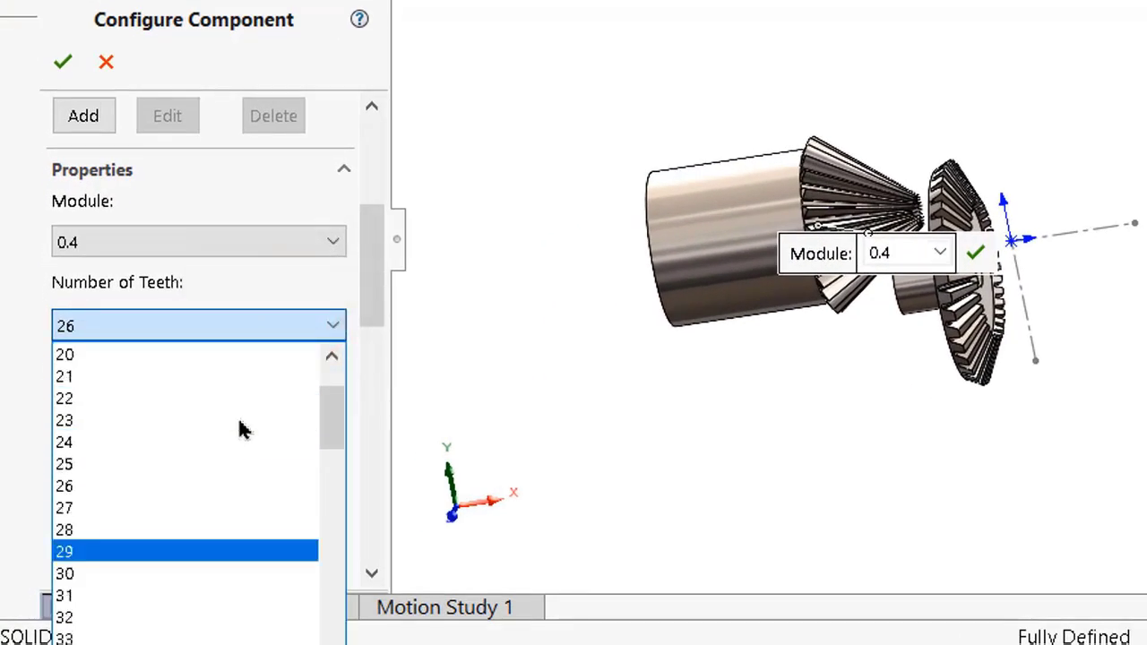
scroll(200, 430, "up", 2)
scroll(184, 410, "up", 1)
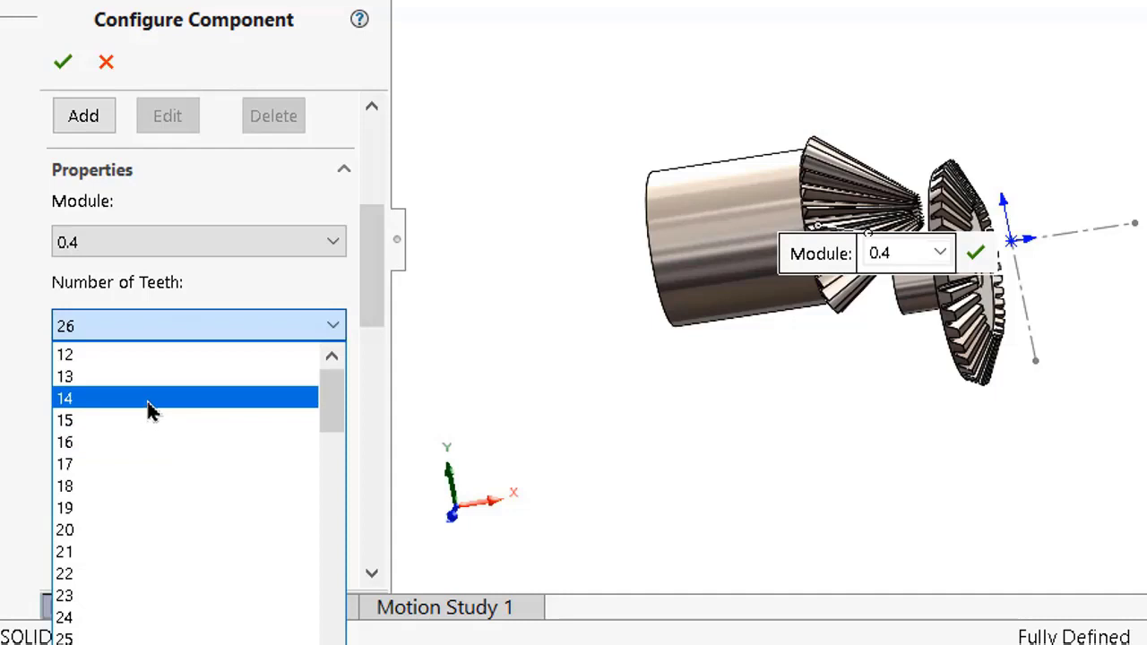
left_click(143, 481)
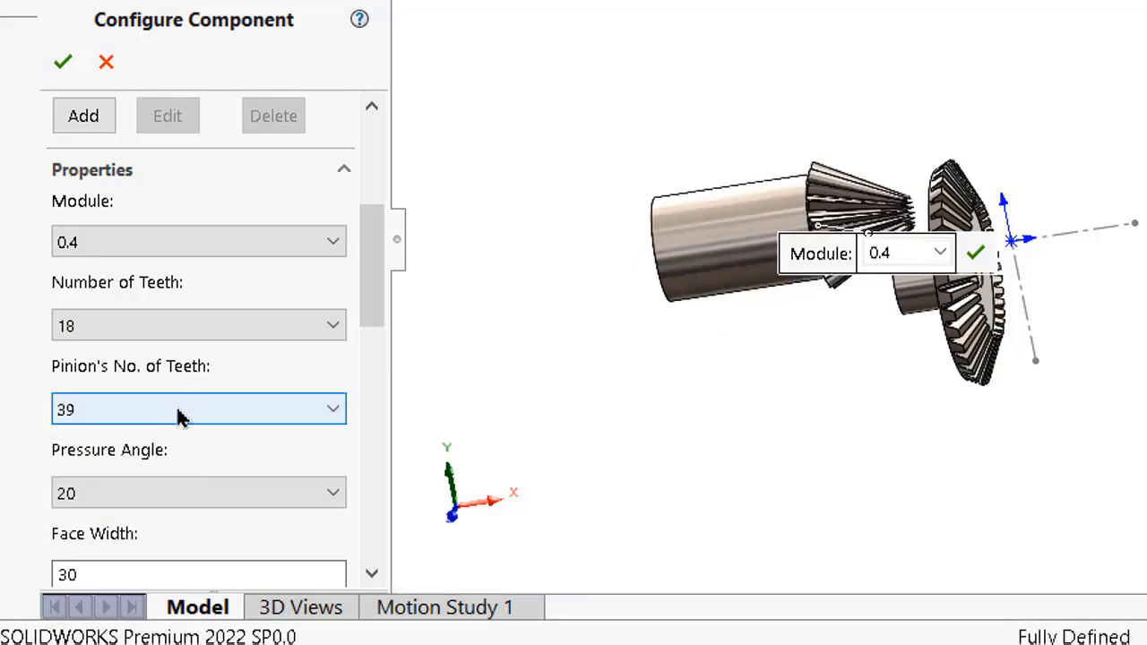
left_click(178, 411)
scroll(211, 117, "up", 1)
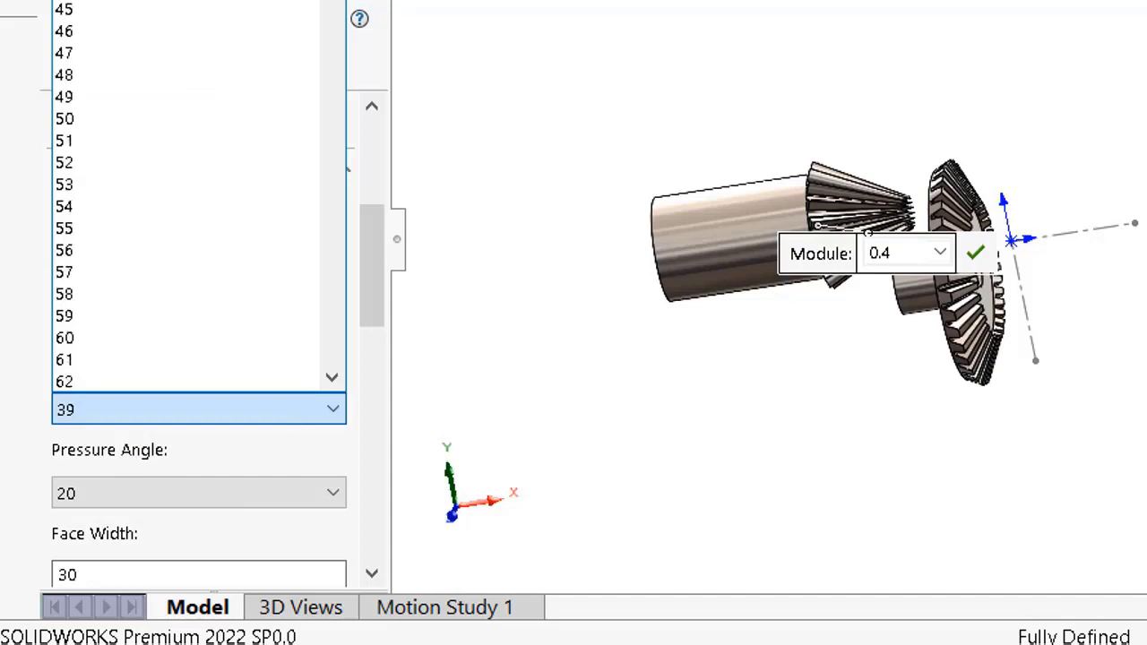
left_click(179, 8)
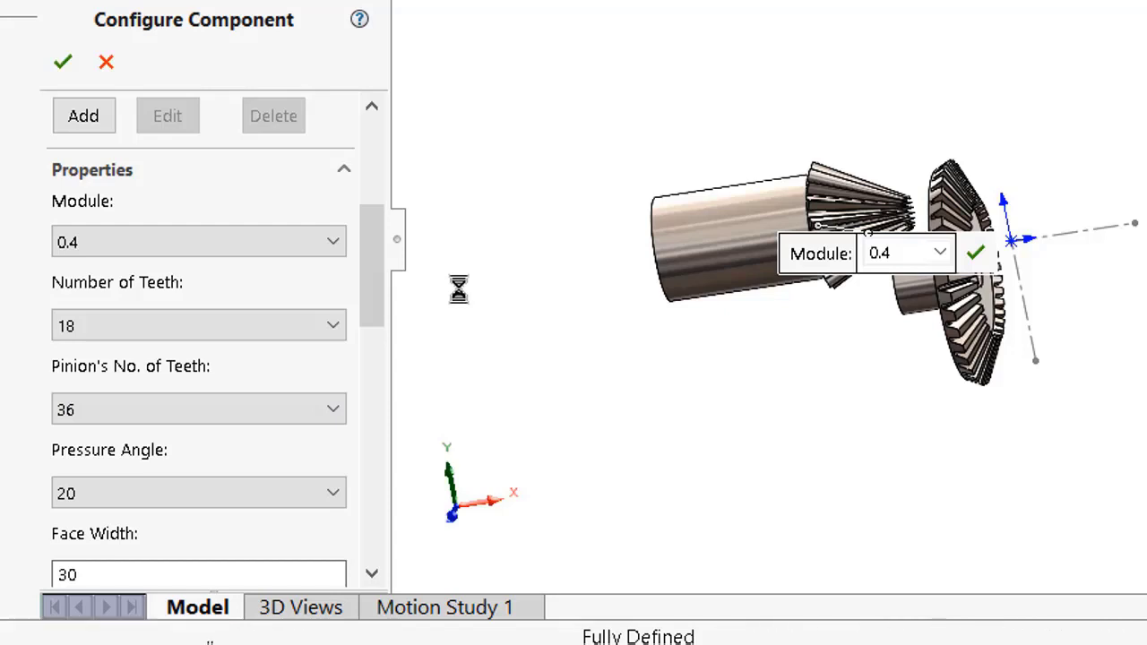
Set pressure angle 14.5, face width 3, hub diameter 4 and mounting distance 8.
left_click_drag(371, 310, 369, 345)
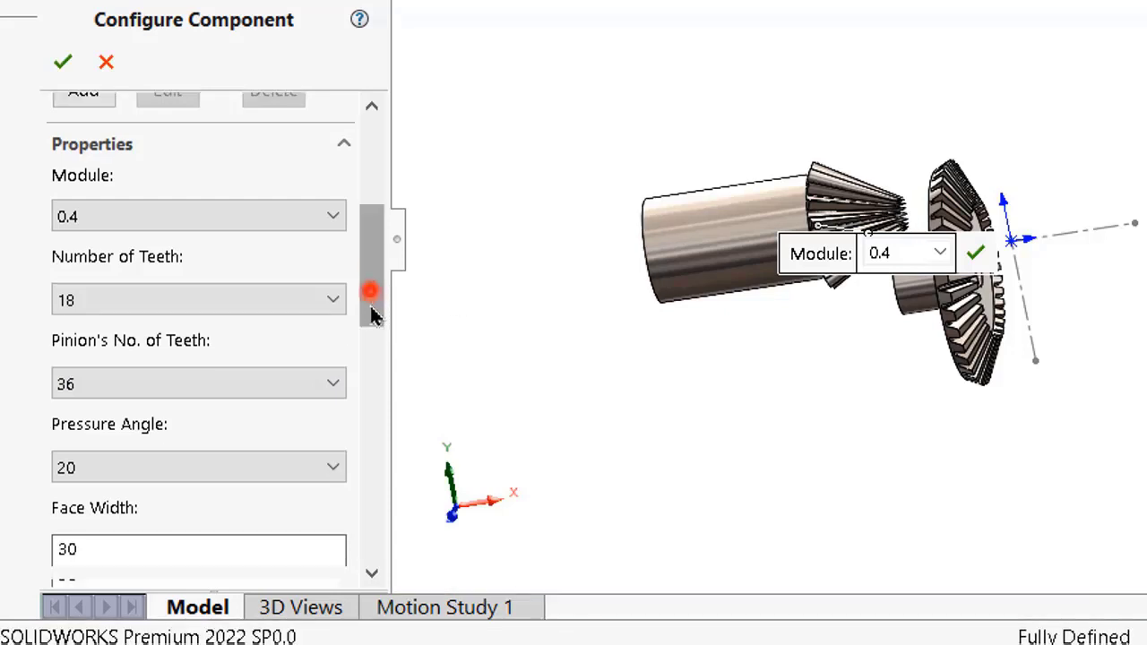
left_click(292, 343)
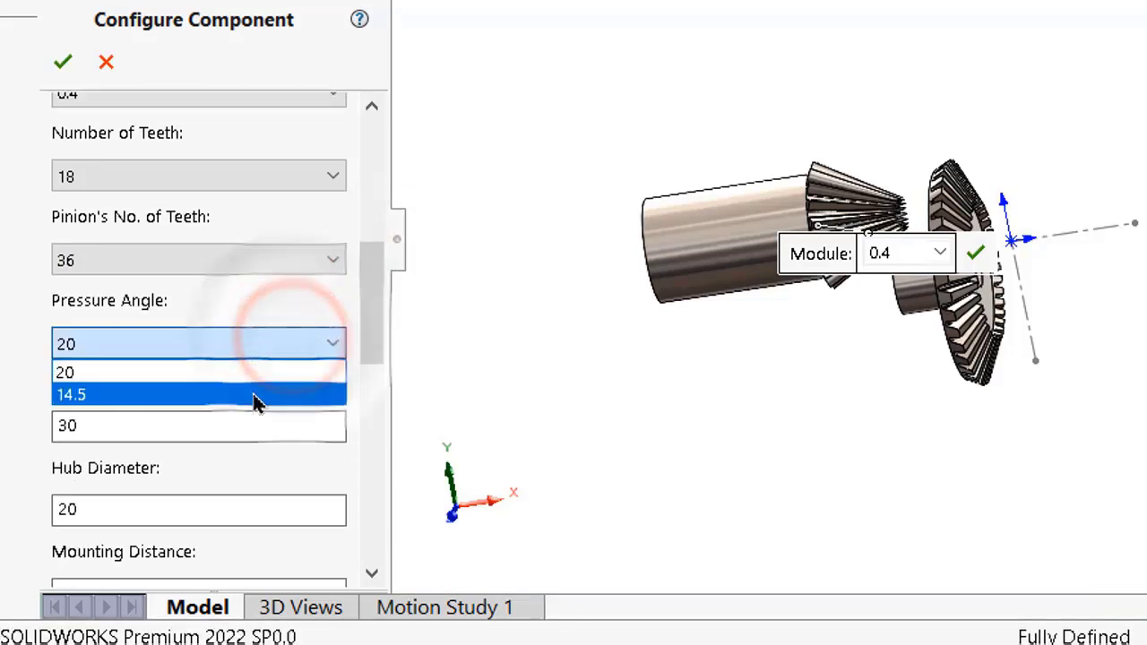
left_click(256, 394)
type("3")
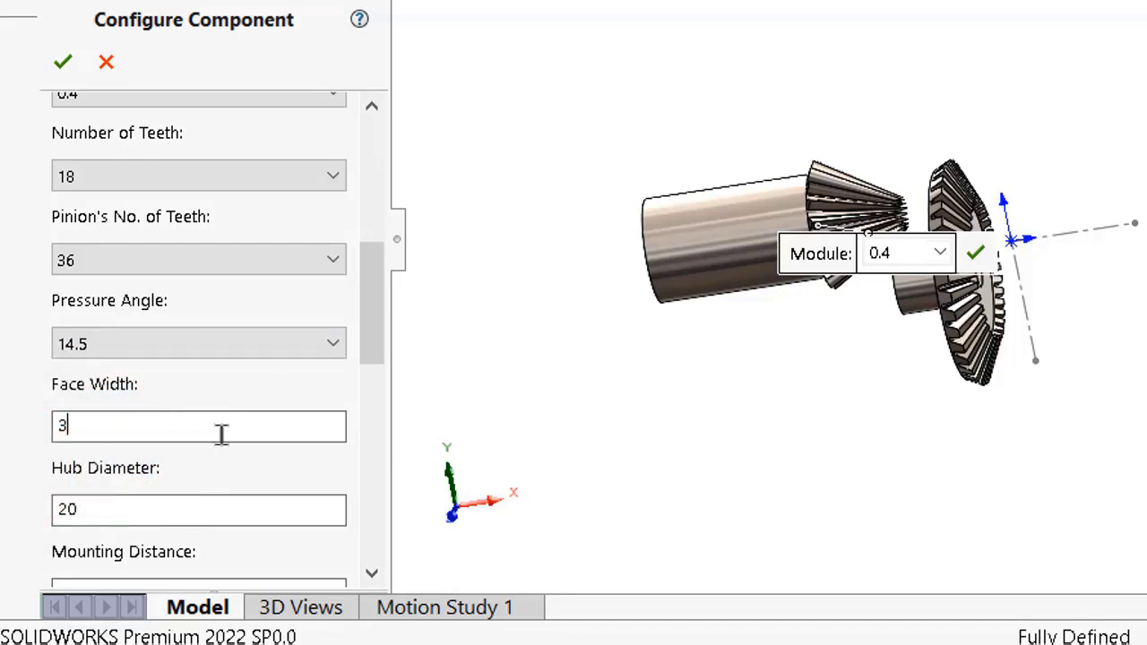
left_click(172, 502)
type("4")
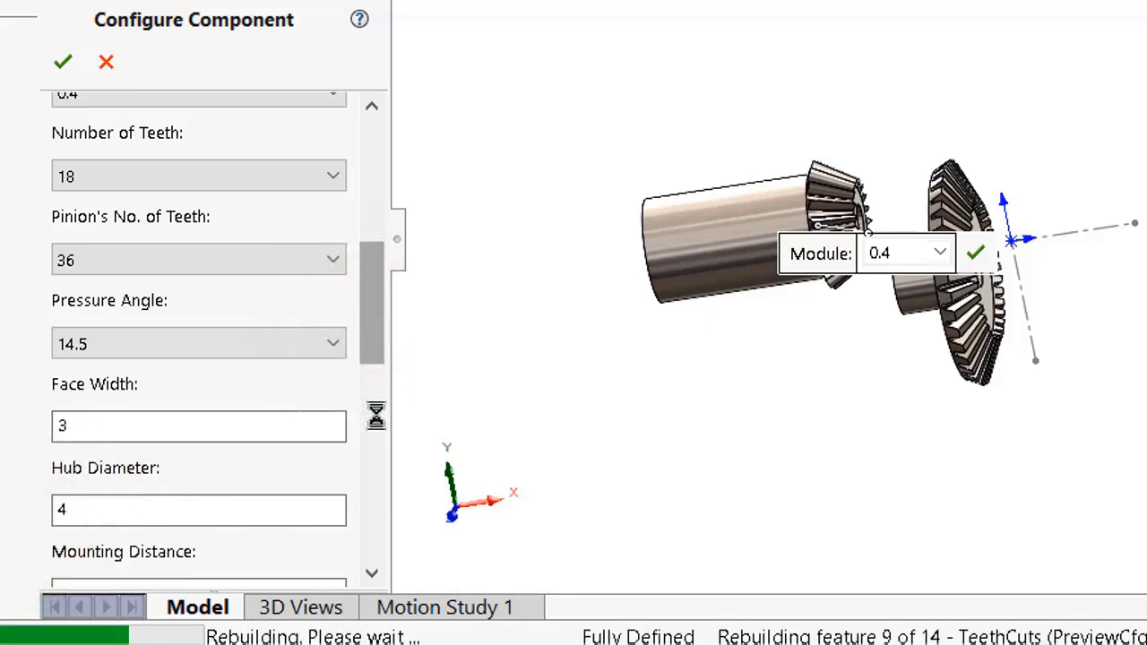
left_click_drag(375, 415, 375, 439)
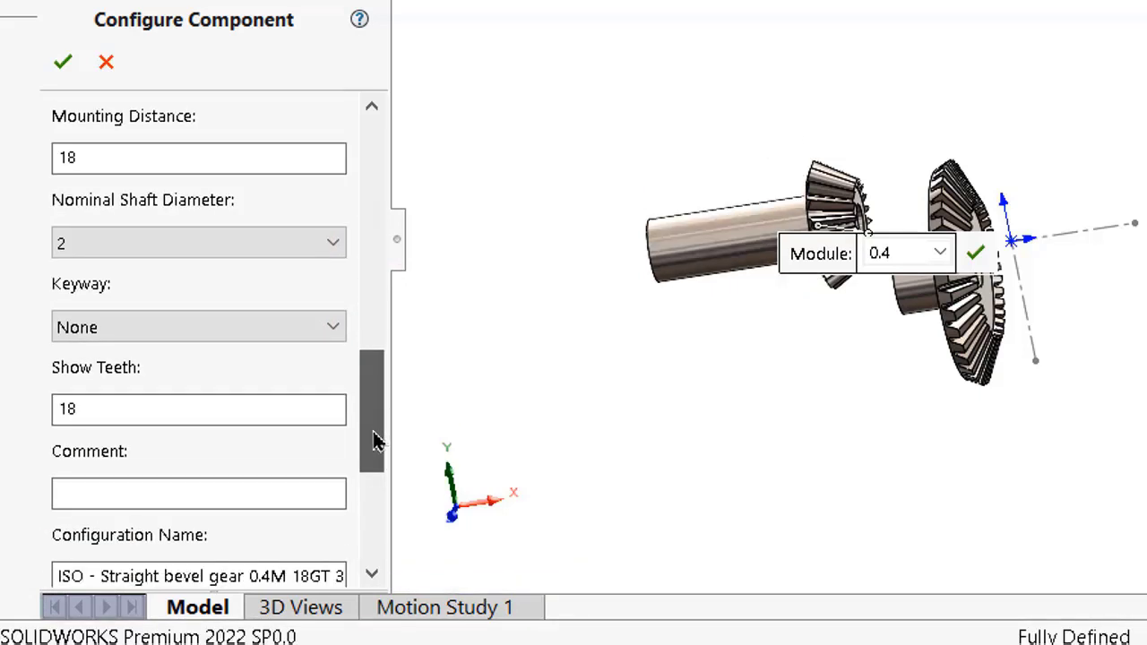
left_click(113, 242)
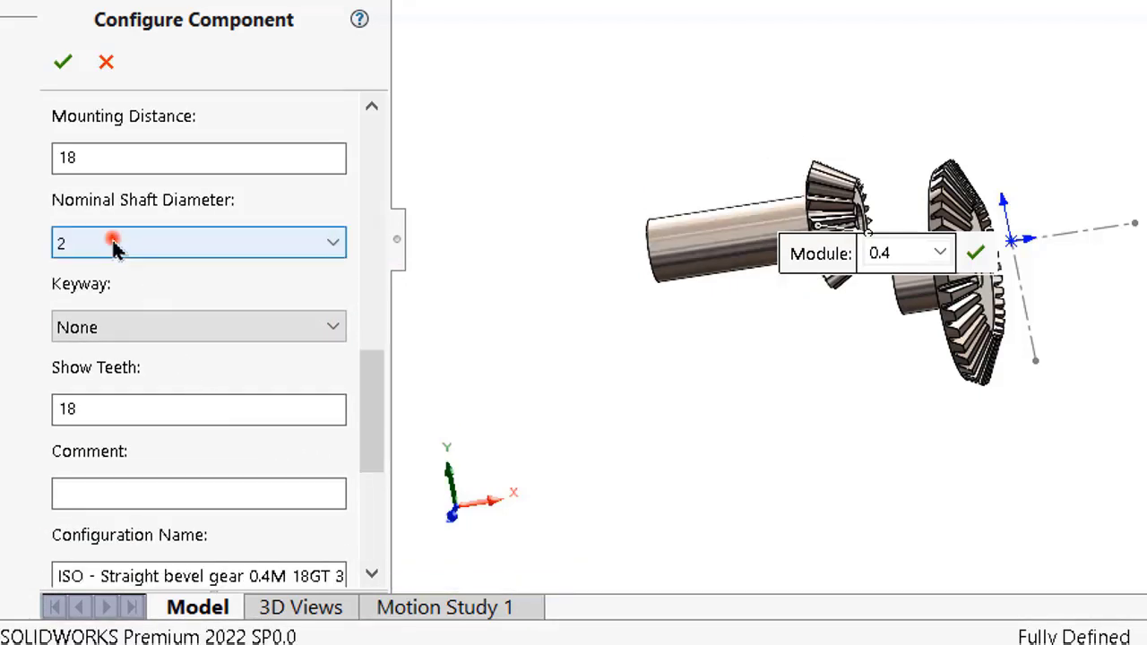
double_click(103, 409)
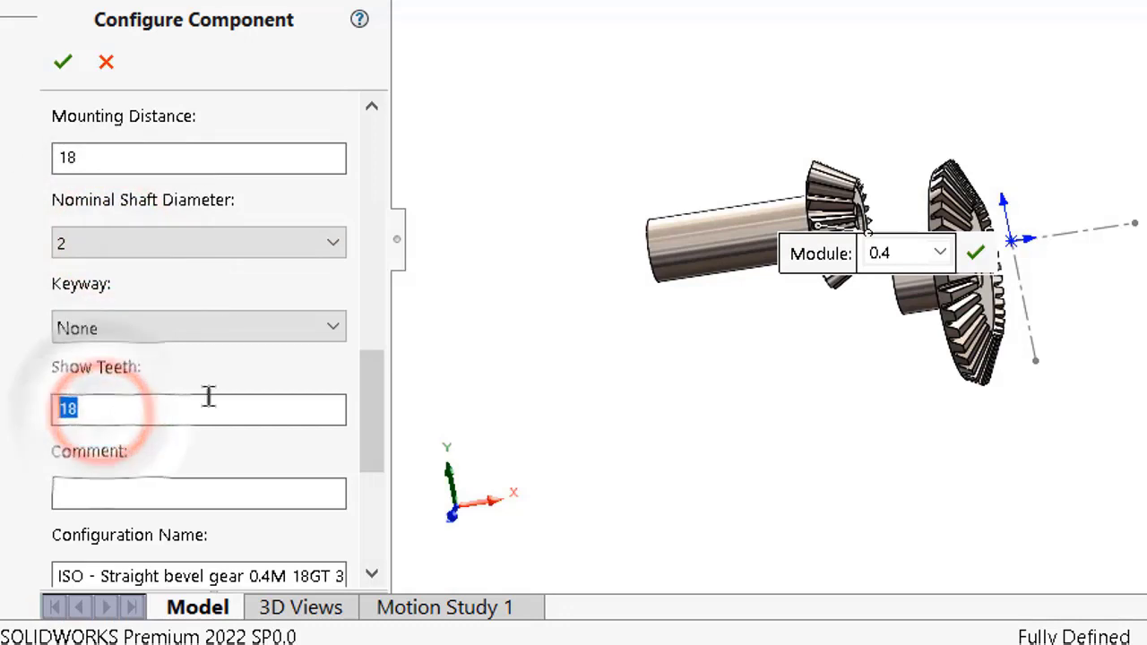
left_click_drag(375, 422, 373, 402)
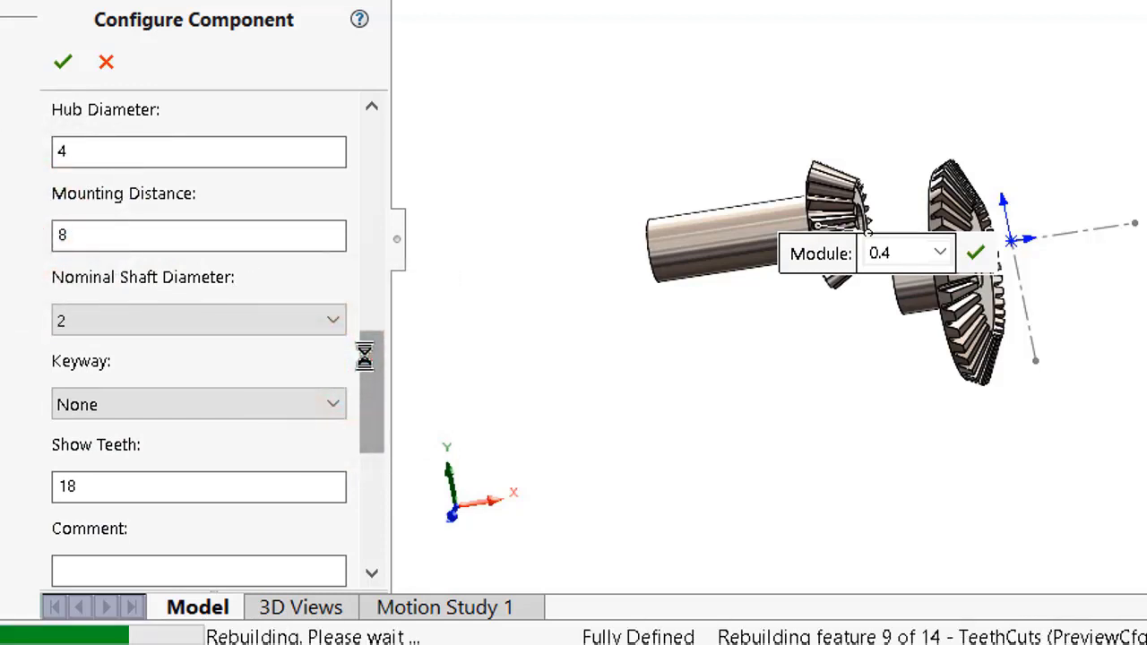
scroll(378, 314, "up", 3)
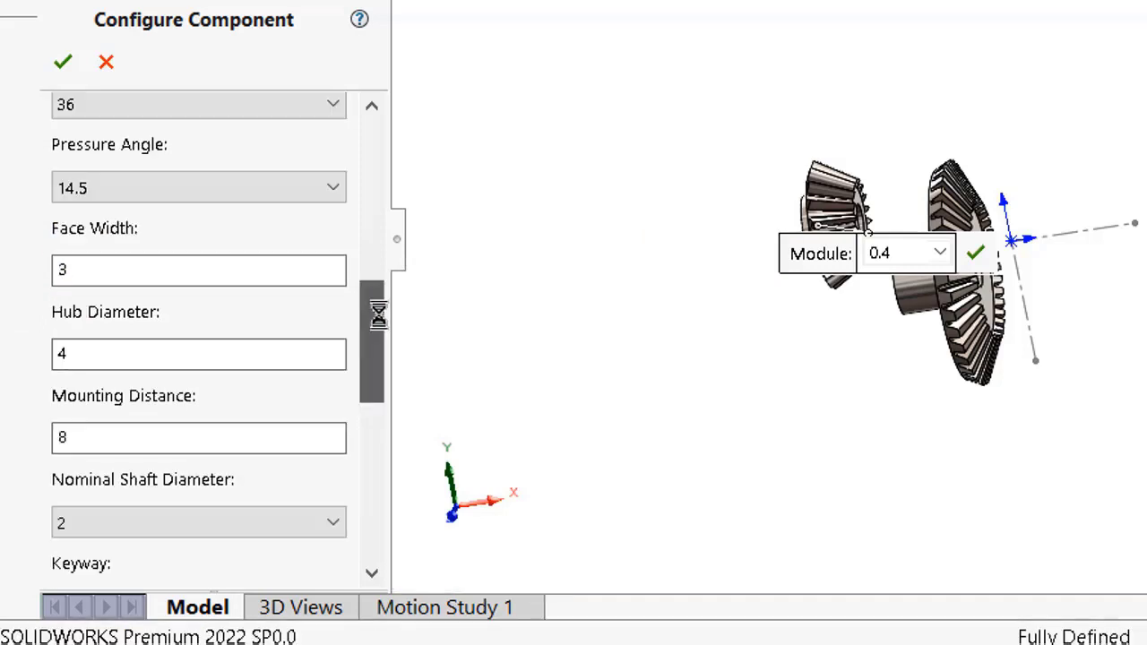
mouse_move(378, 313)
left_mouse_down()
mouse_move(378, 487)
mouse_move(403, 148)
left_mouse_up()
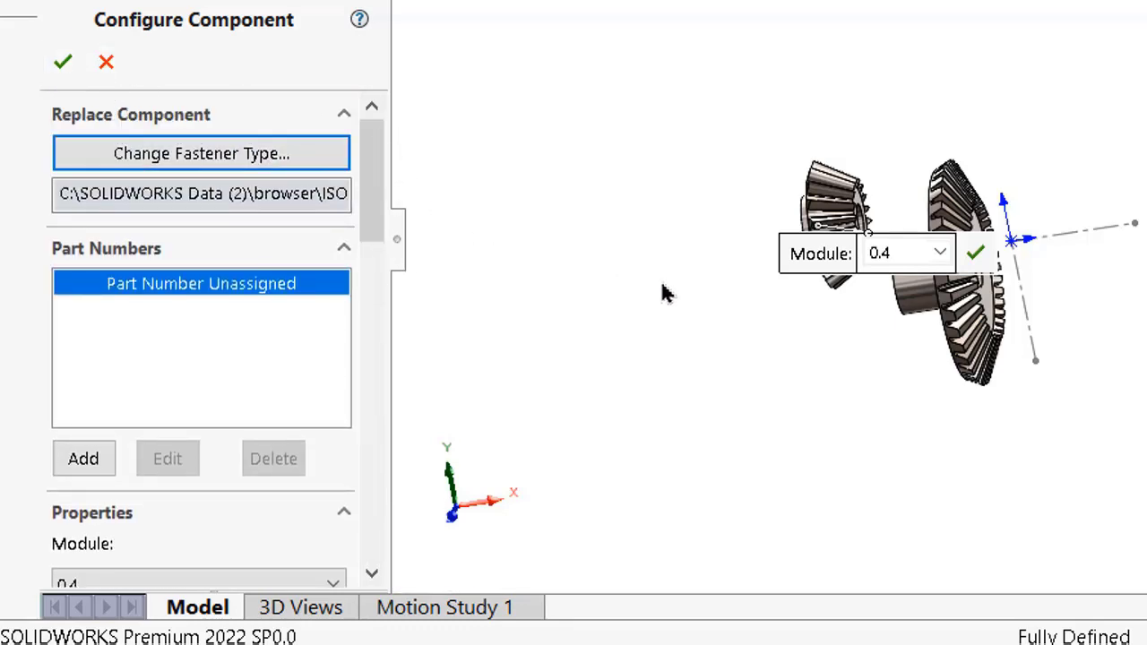
left_click_drag(782, 146, 743, 127)
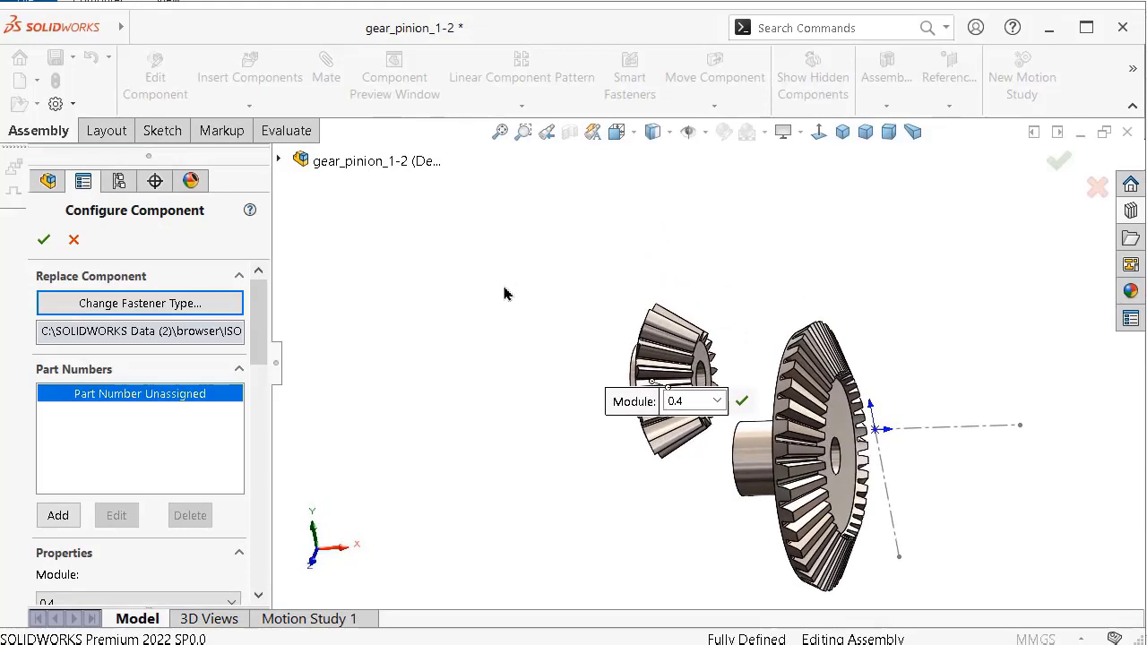
Apply the gear configuration, cancel the extra copy, and set the pinion to Float.
left_click(43, 240)
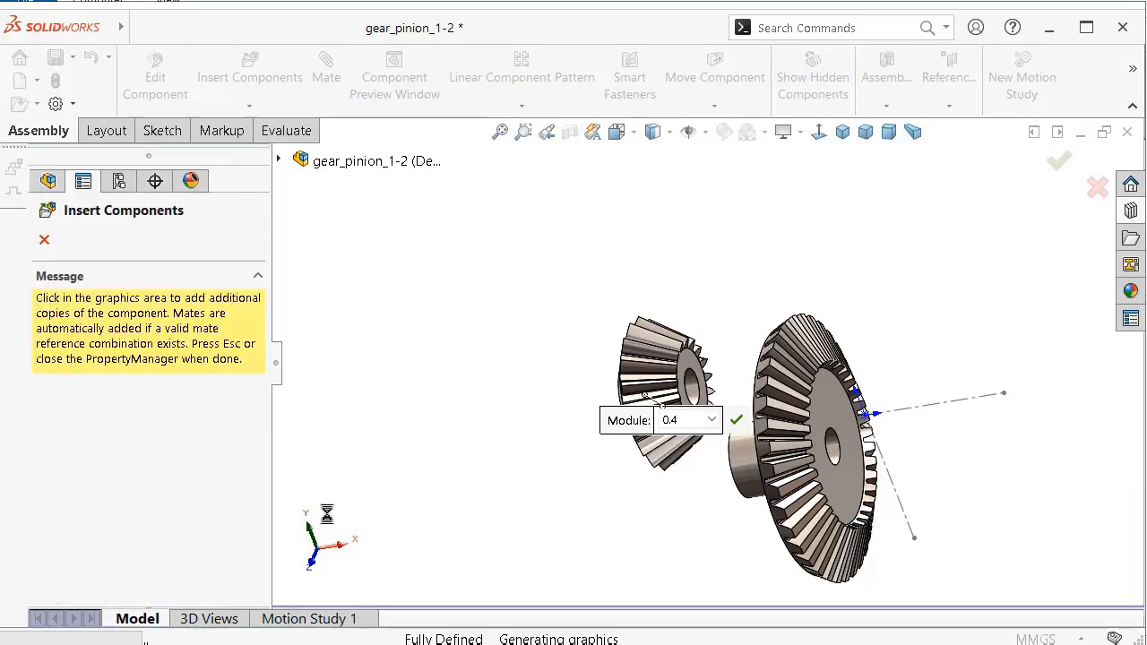
right_click(1075, 170)
middle_click_drag(941, 374, 886, 373)
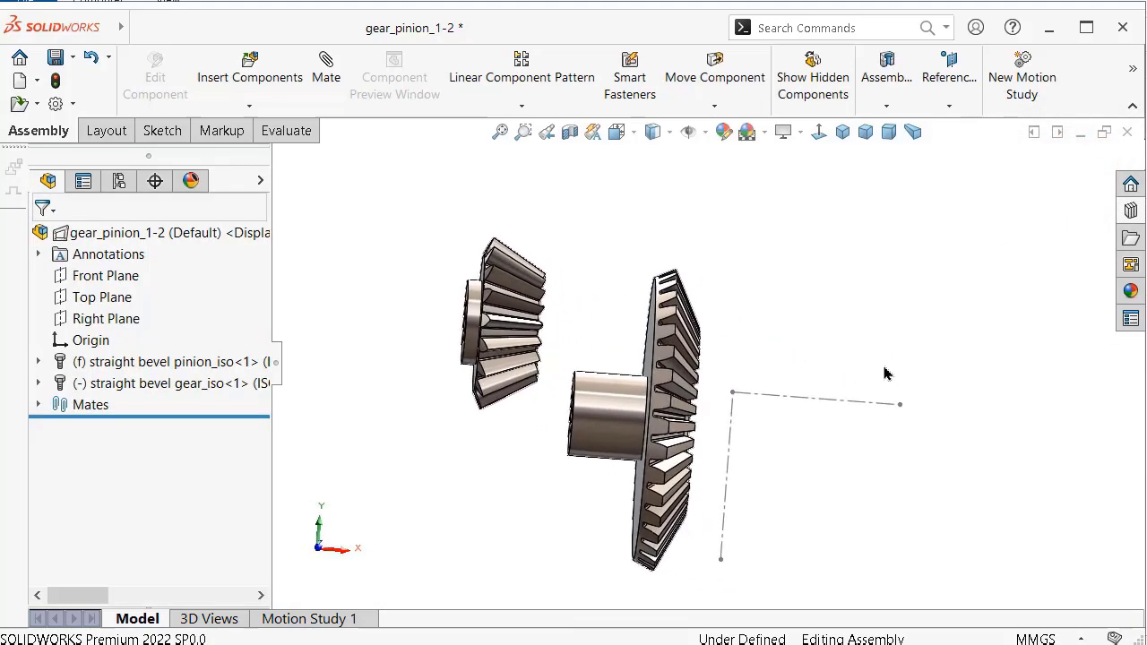
left_click(178, 363)
right_click(179, 368)
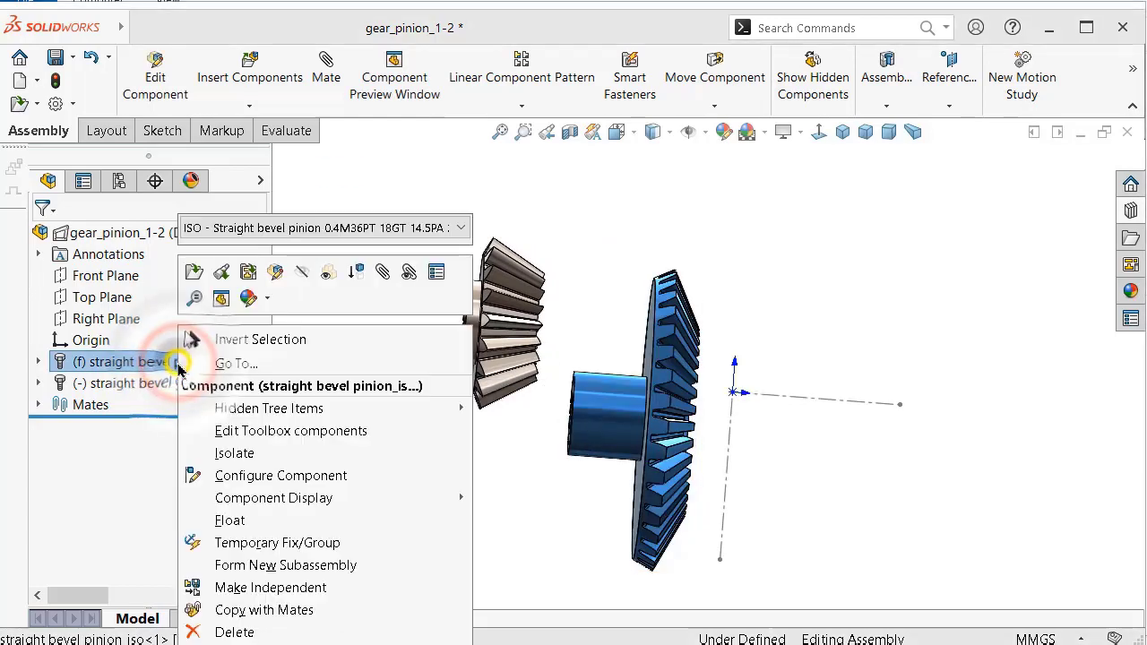
left_click(242, 520)
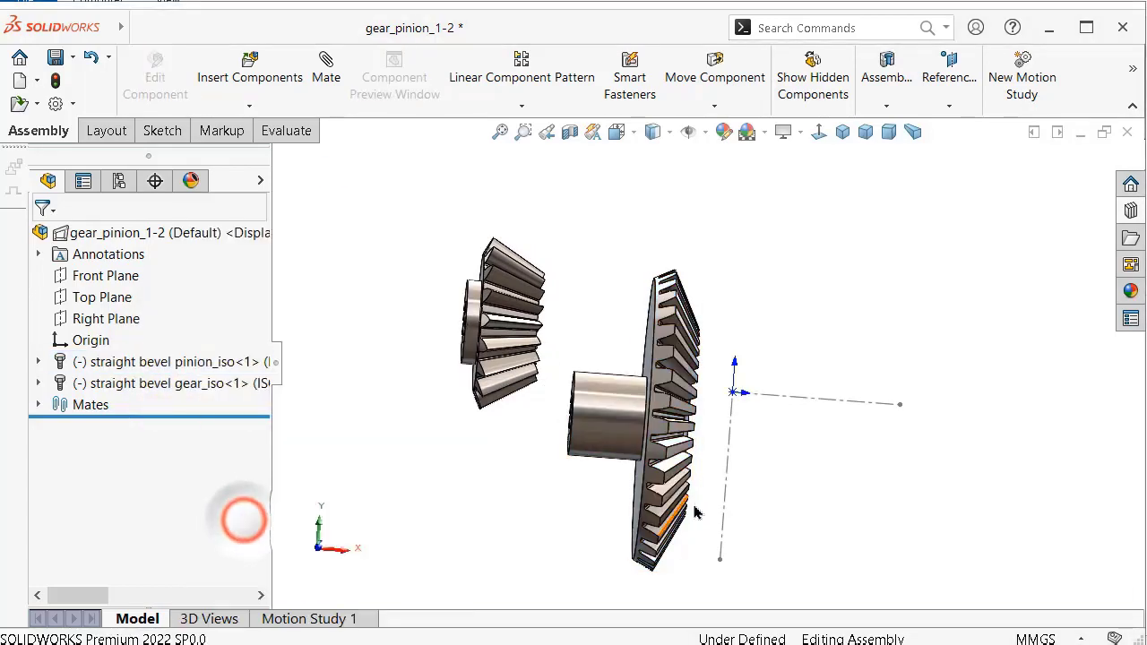
Rotate the large bevel gear so it lies flat to mesh with the pinion.
left_click(707, 104)
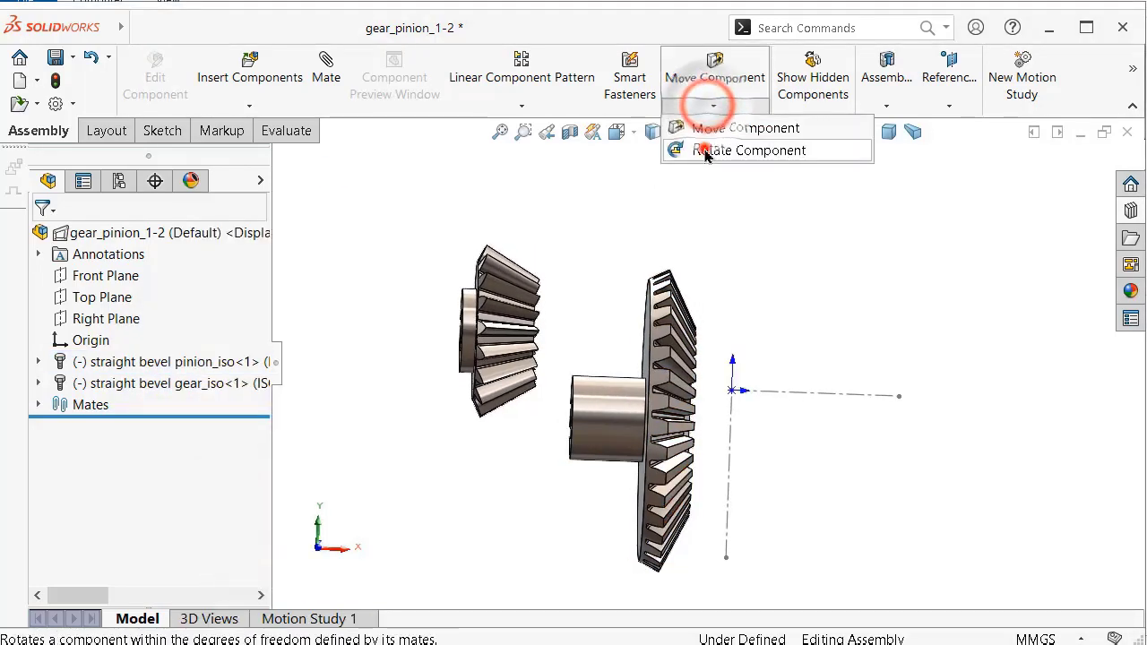
left_click(707, 150)
mouse_move(668, 406)
left_mouse_down()
mouse_move(582, 158)
mouse_move(741, 503)
left_mouse_up()
scroll(741, 503, "up", 2)
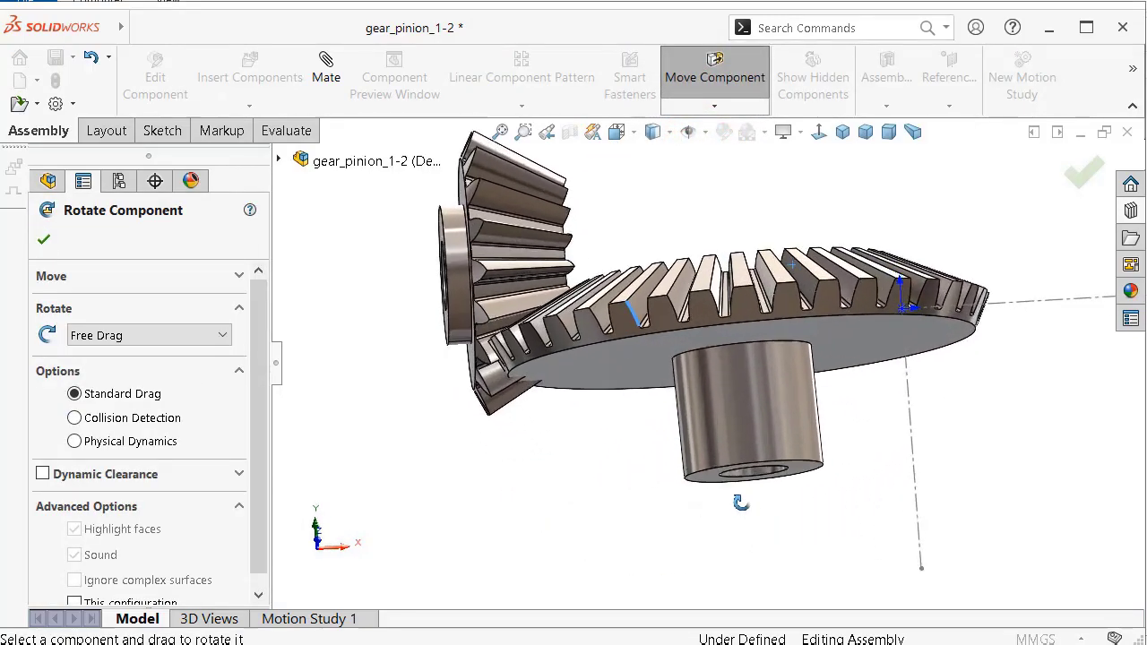
scroll(735, 431, "up", 2)
scroll(730, 421, "up", 2)
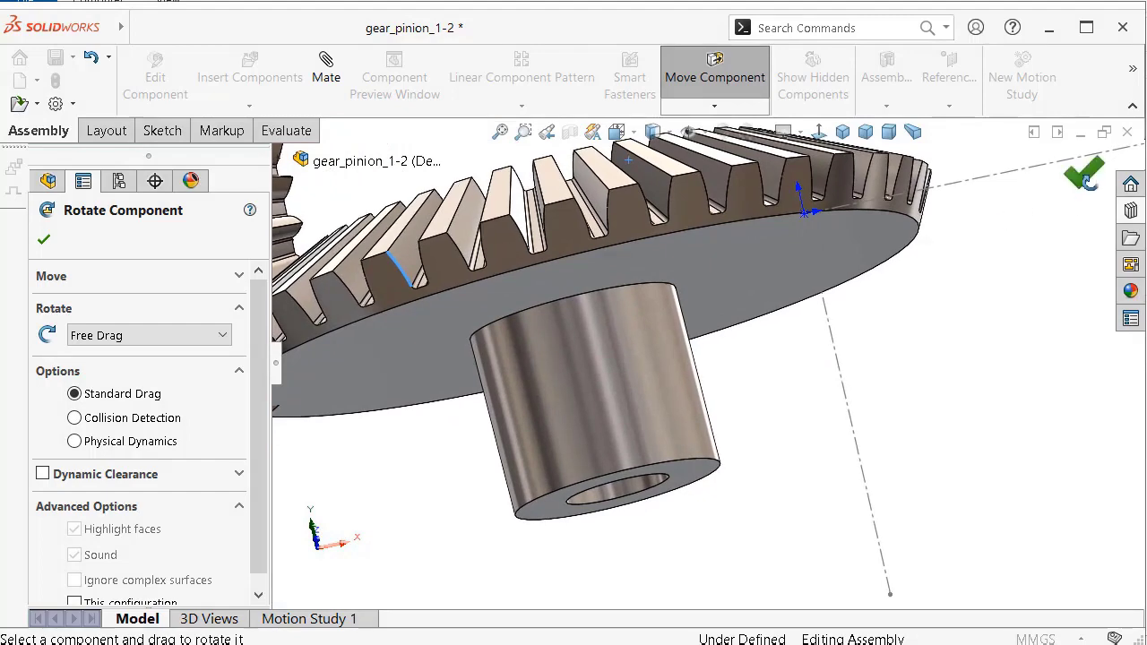
left_click(1086, 178)
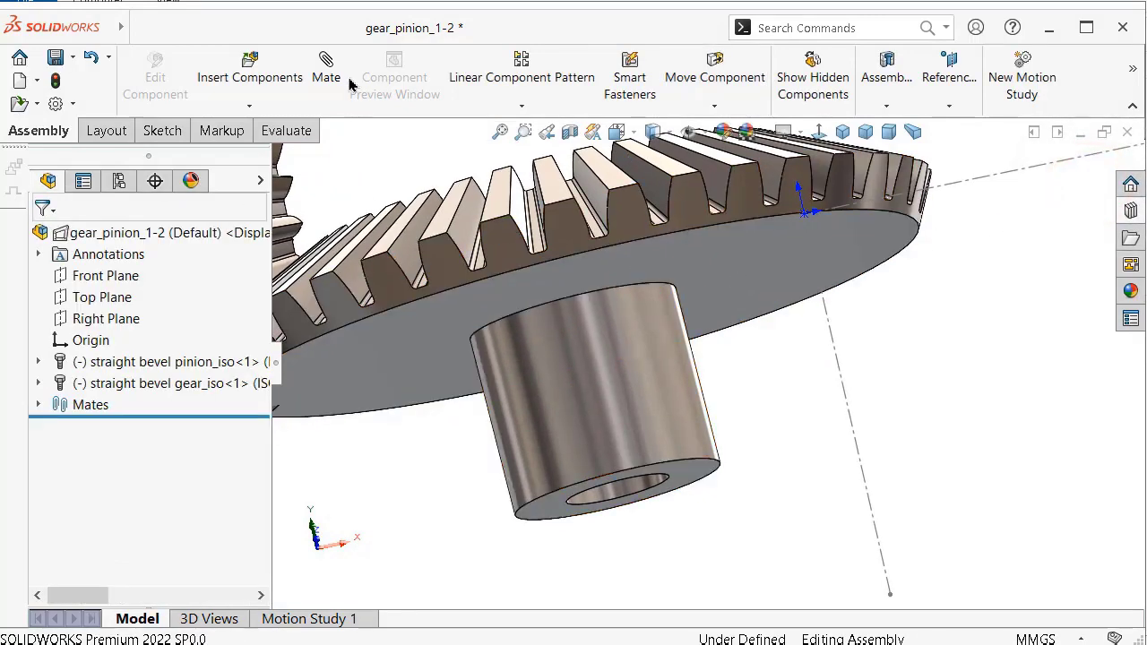
Mate the pinion's cylindrical hub face concentric with the gear axis.
left_click(612, 408)
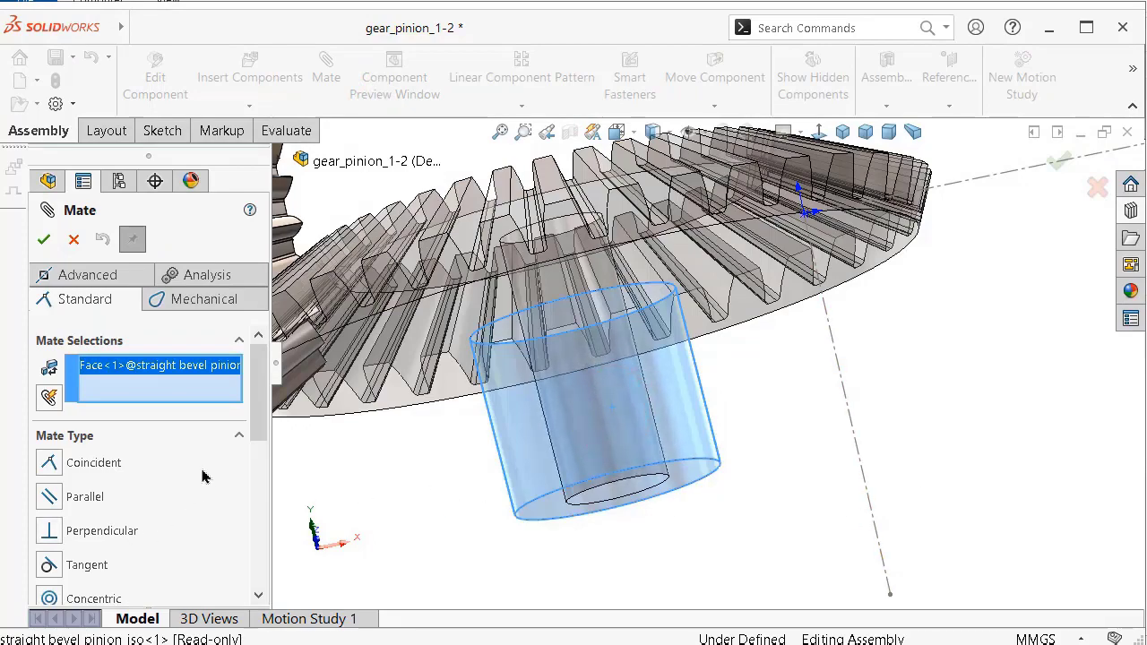
left_click_drag(259, 421, 229, 470)
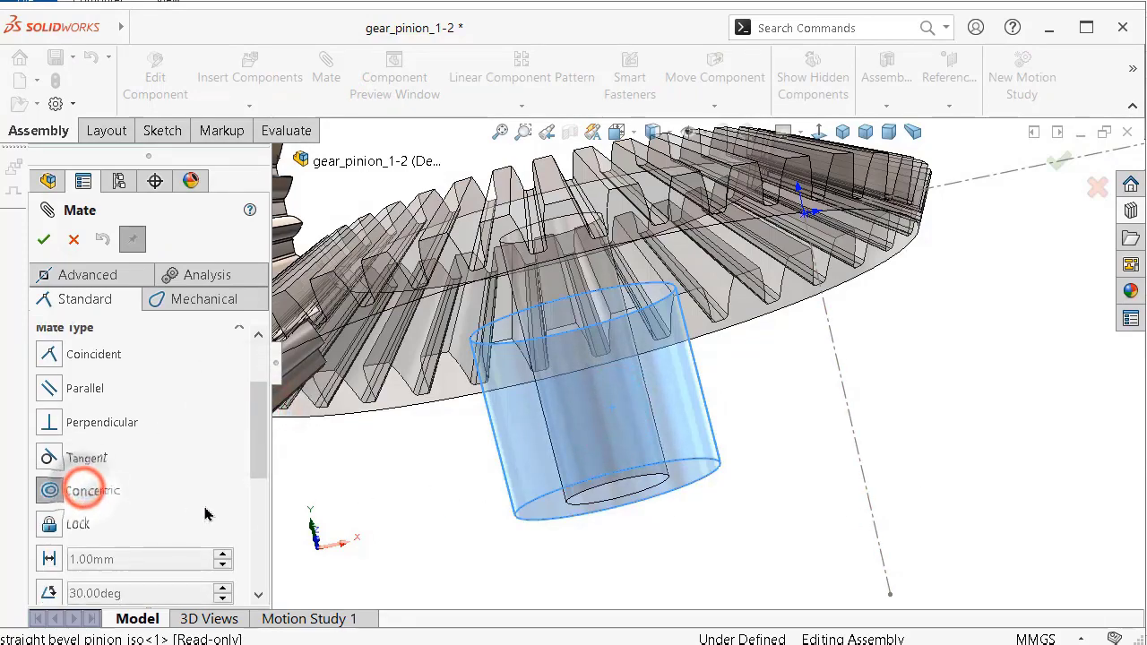
left_click(865, 484)
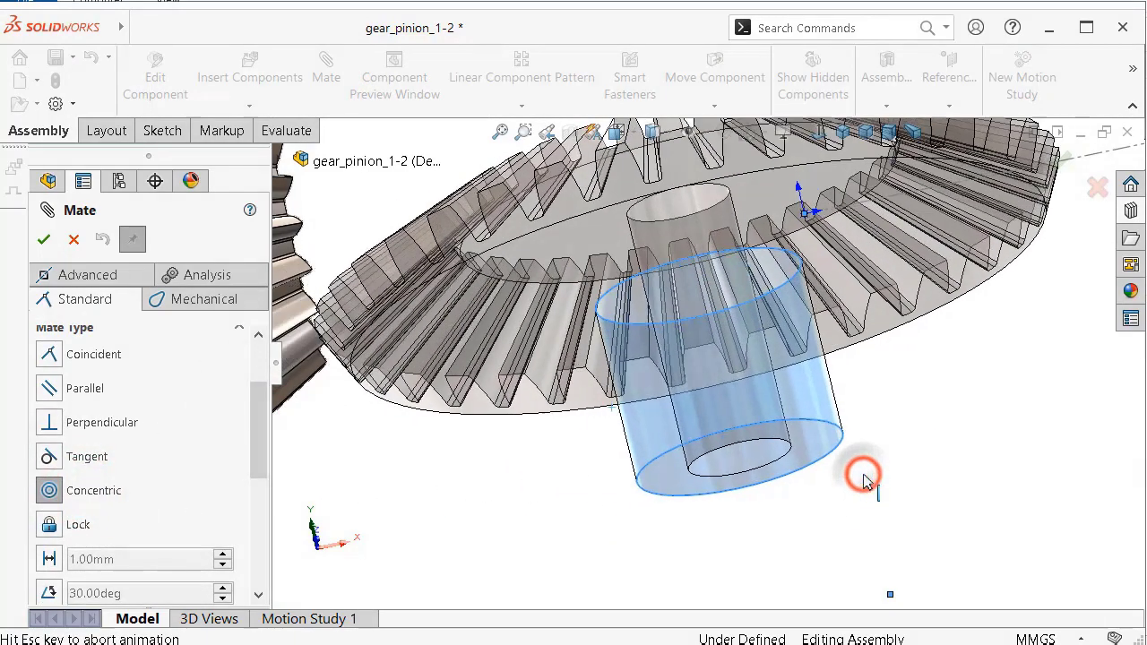
left_click(1118, 507)
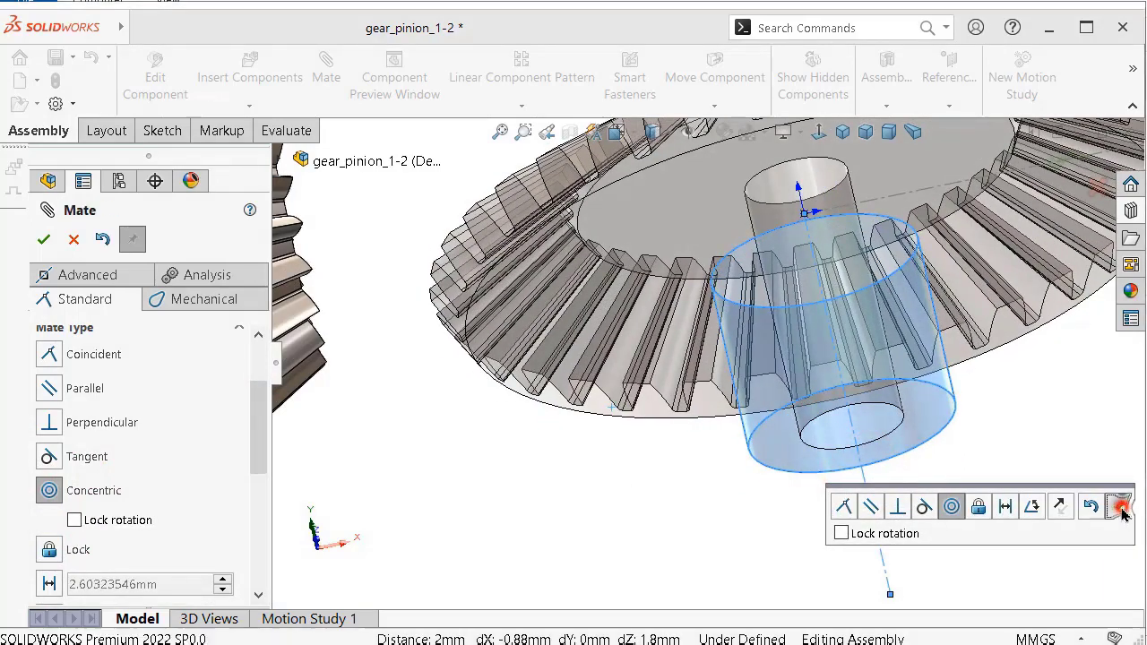
mouse_move(1119, 507)
middle_mouse_down()
mouse_move(1003, 475)
mouse_move(854, 356)
mouse_move(807, 245)
middle_mouse_up()
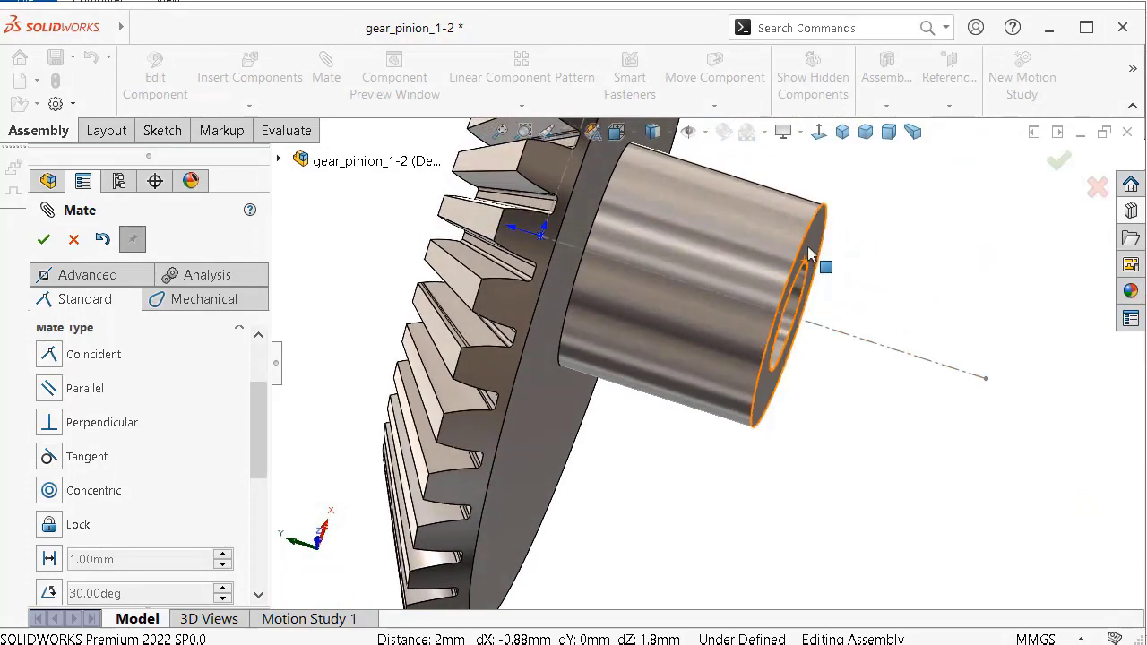
Make the hub's end edge coincident with the axis end point and finish mating.
left_click(807, 245)
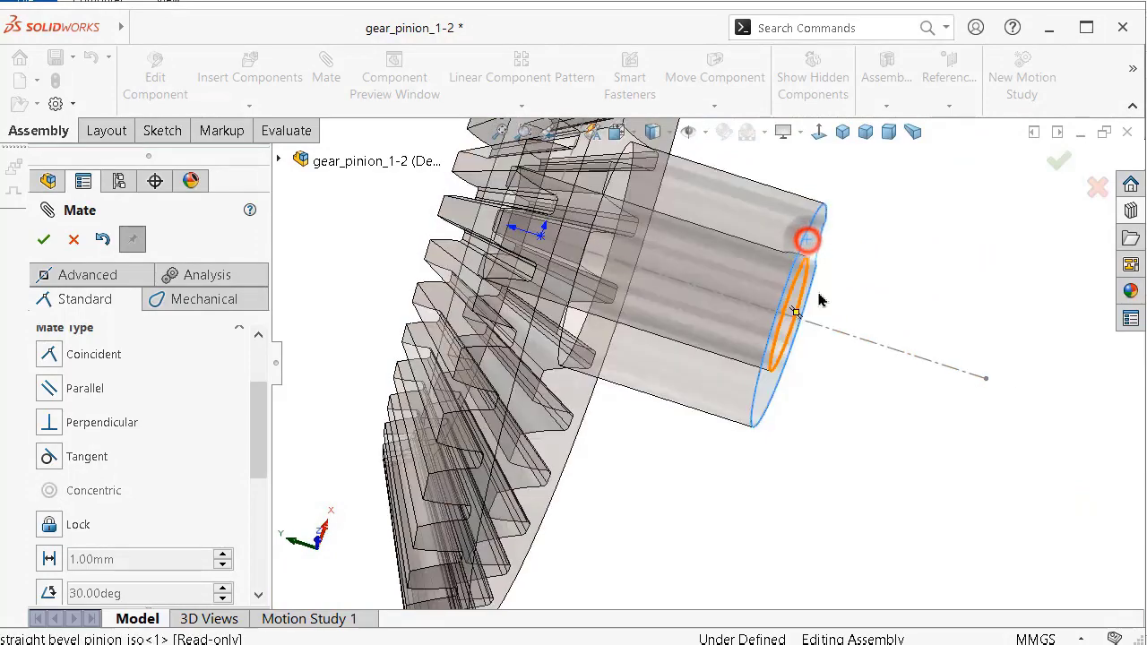
left_click(987, 381)
left_click(1120, 412)
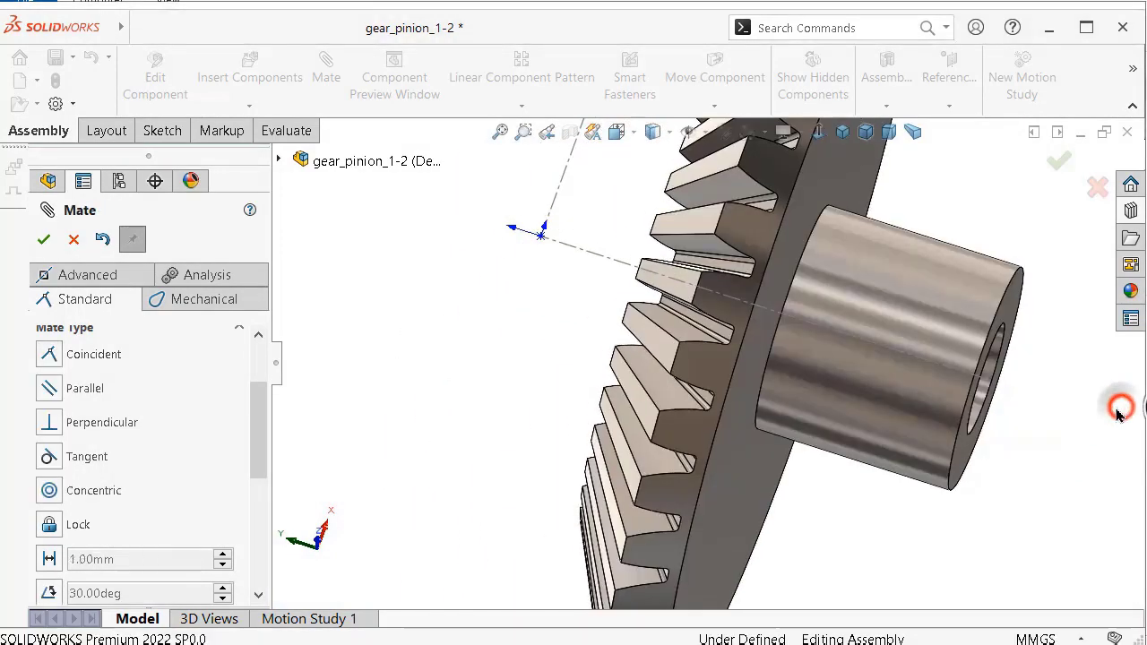
mouse_move(1118, 404)
middle_mouse_down()
mouse_move(969, 400)
mouse_move(878, 320)
mouse_move(1043, 183)
middle_mouse_up()
scroll(909, 389, "up", 3)
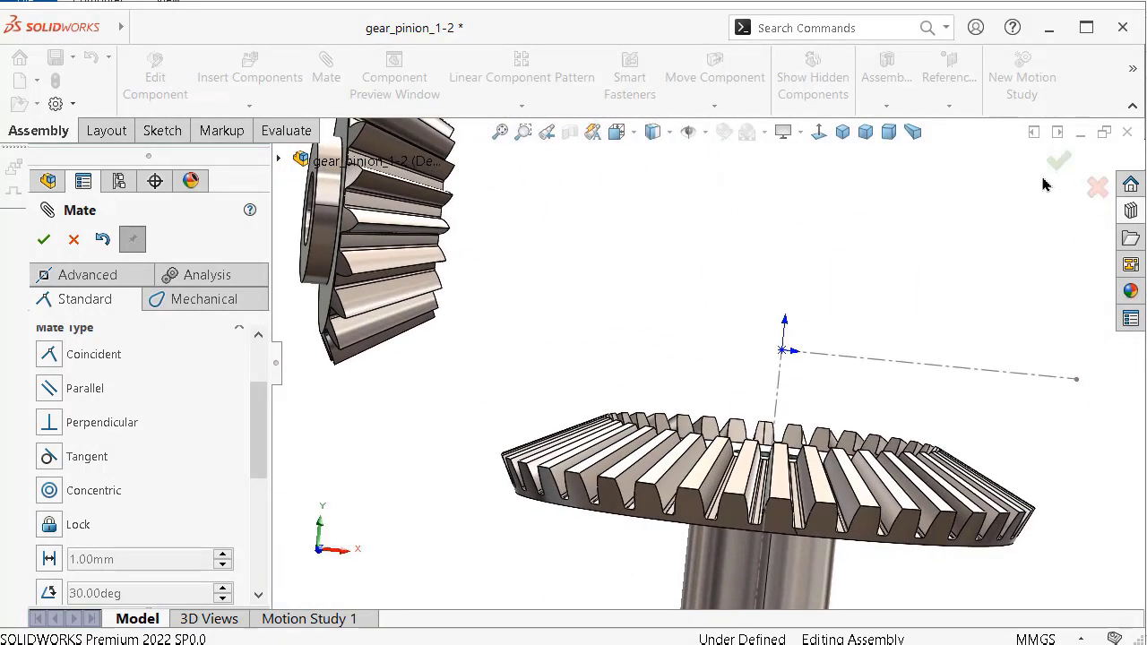
left_click(1054, 165)
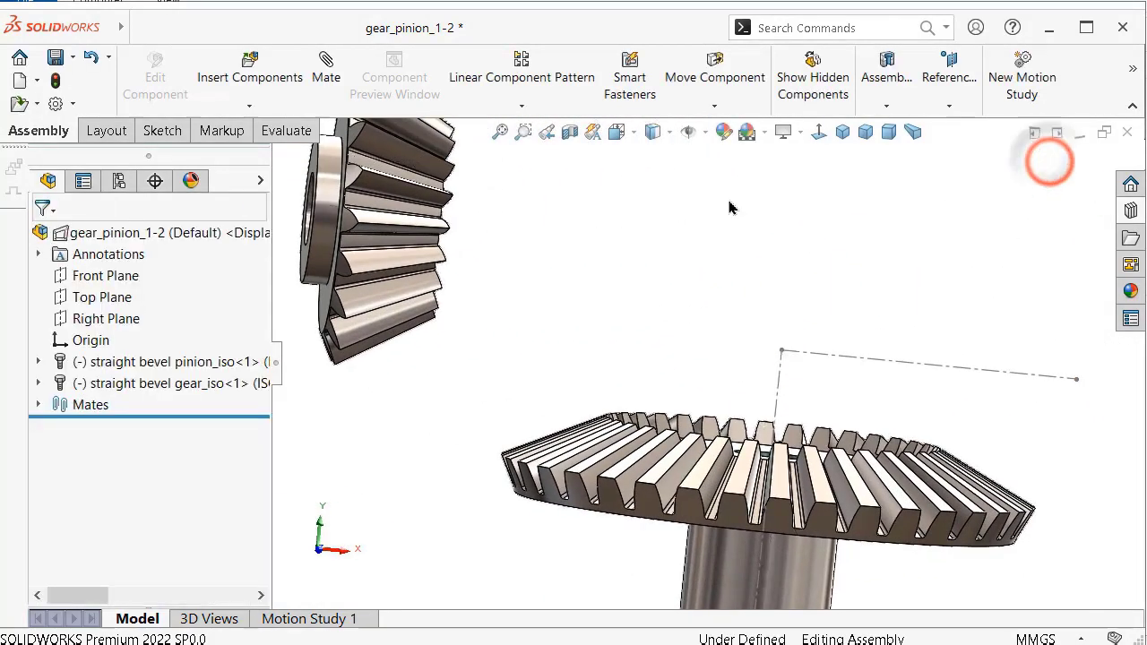
Rotate the pinion so it faces the bevel gear.
left_click(520, 107)
left_click(715, 107)
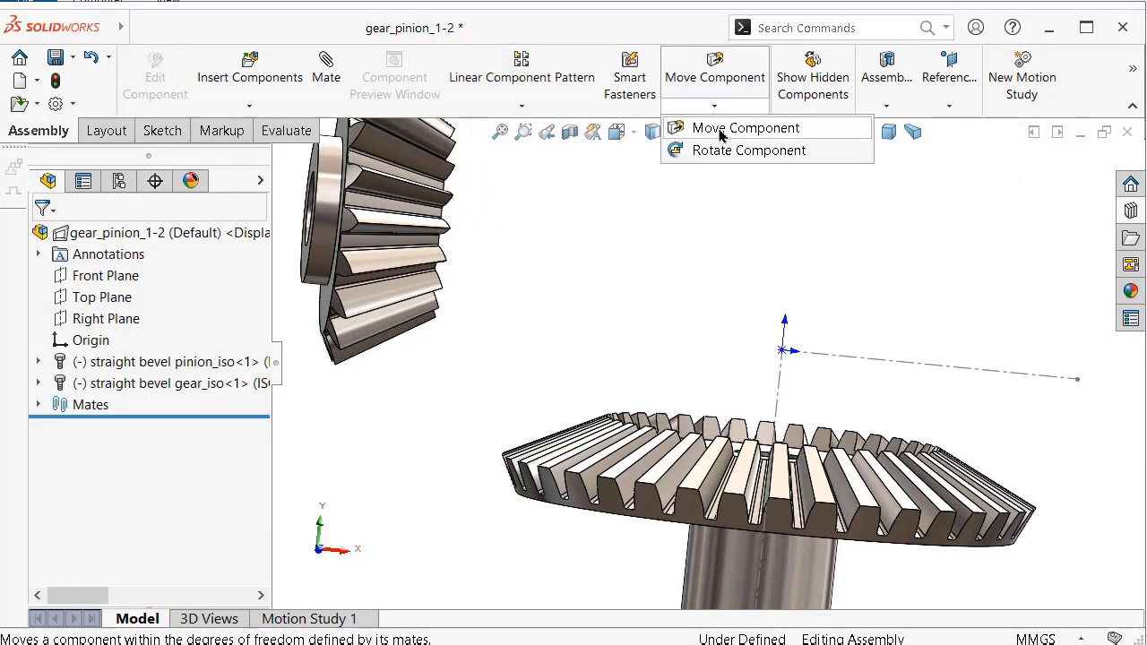
left_click(723, 150)
mouse_move(389, 230)
left_mouse_down()
mouse_move(618, 362)
mouse_move(208, 213)
left_mouse_up()
left_click(57, 238)
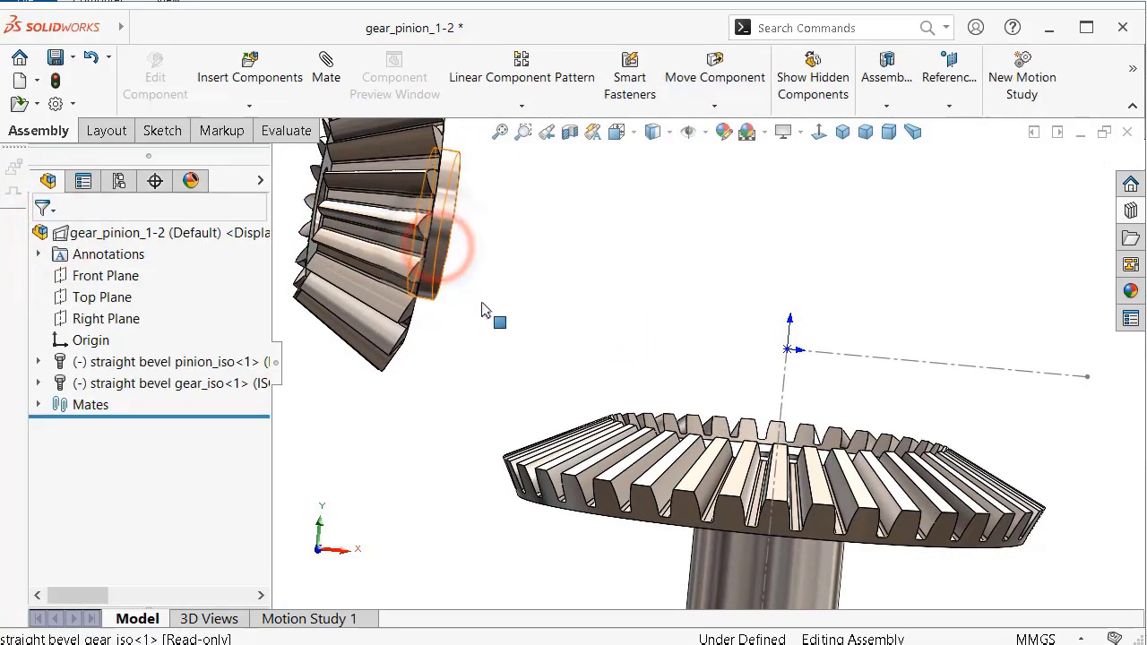
Drag the pinion beside the bevel gear's teeth and select its bore face.
mouse_move(482, 310)
left_mouse_down()
mouse_move(794, 353)
mouse_move(998, 409)
mouse_move(1013, 387)
mouse_move(1011, 397)
left_mouse_up()
key("z")
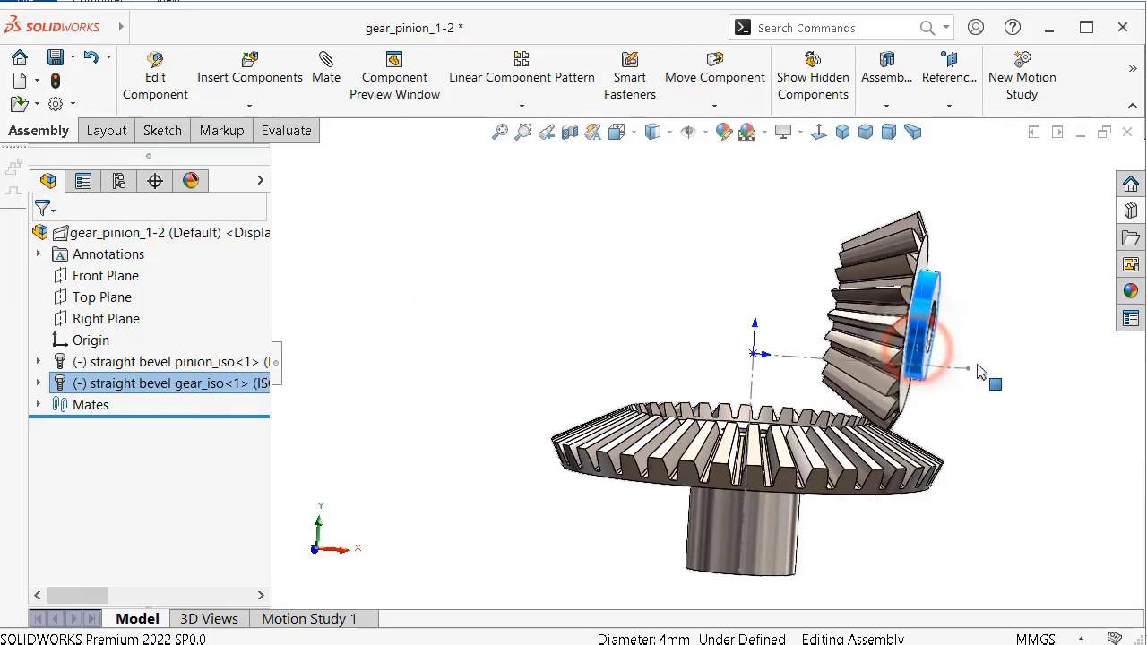
mouse_move(1011, 397)
middle_mouse_down()
mouse_move(960, 376)
mouse_move(971, 343)
middle_mouse_up()
left_click(970, 343)
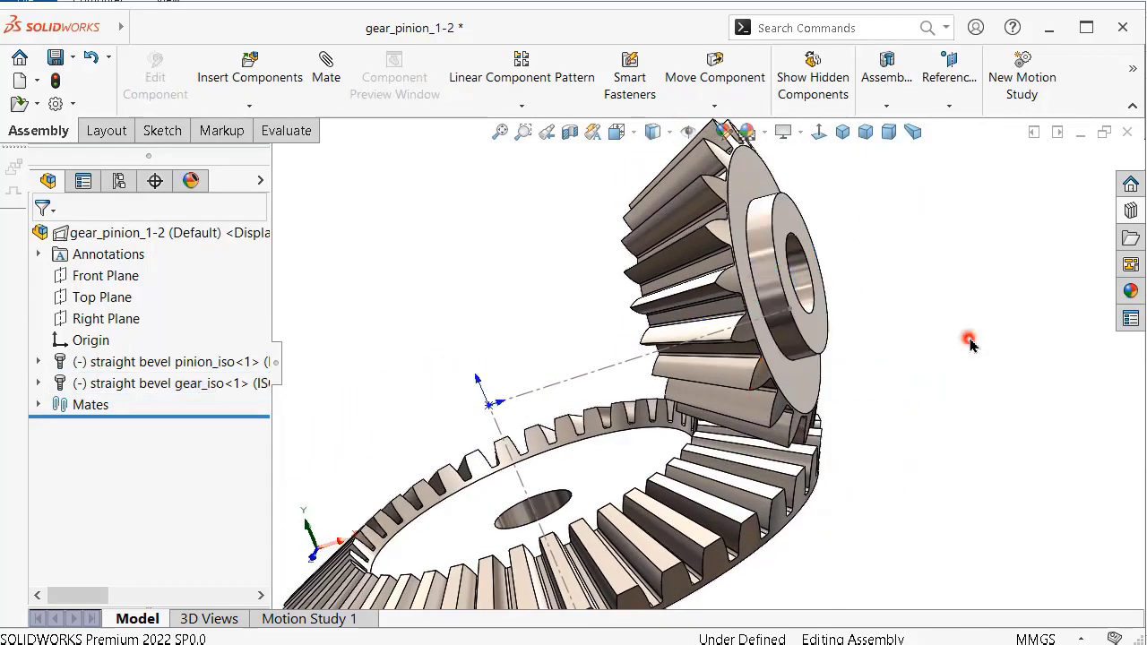
left_click(792, 290)
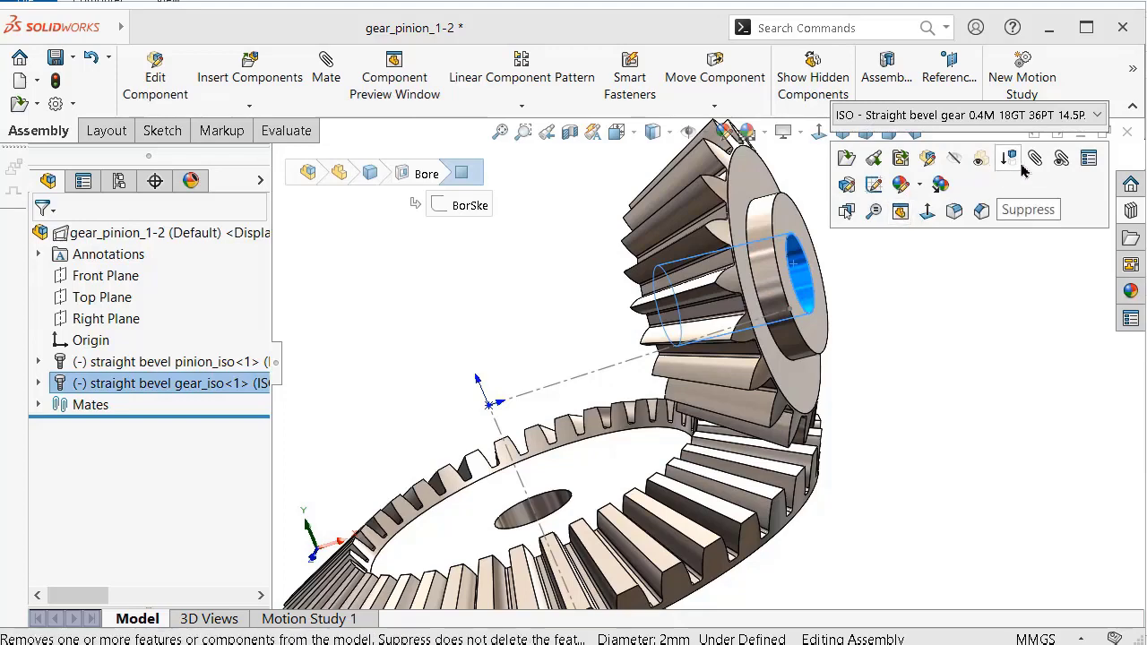
Mate the pinion's bore concentric with the axis line.
left_click(1034, 158)
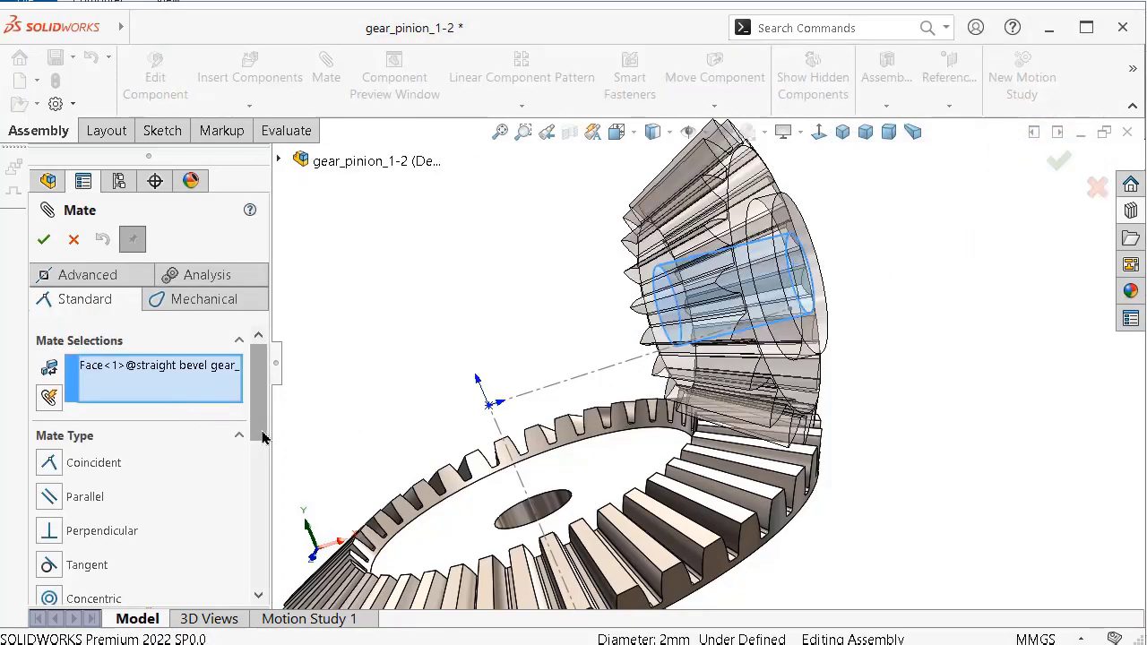
mouse_move(258, 421)
left_mouse_down()
mouse_move(278, 503)
mouse_move(277, 442)
left_mouse_up()
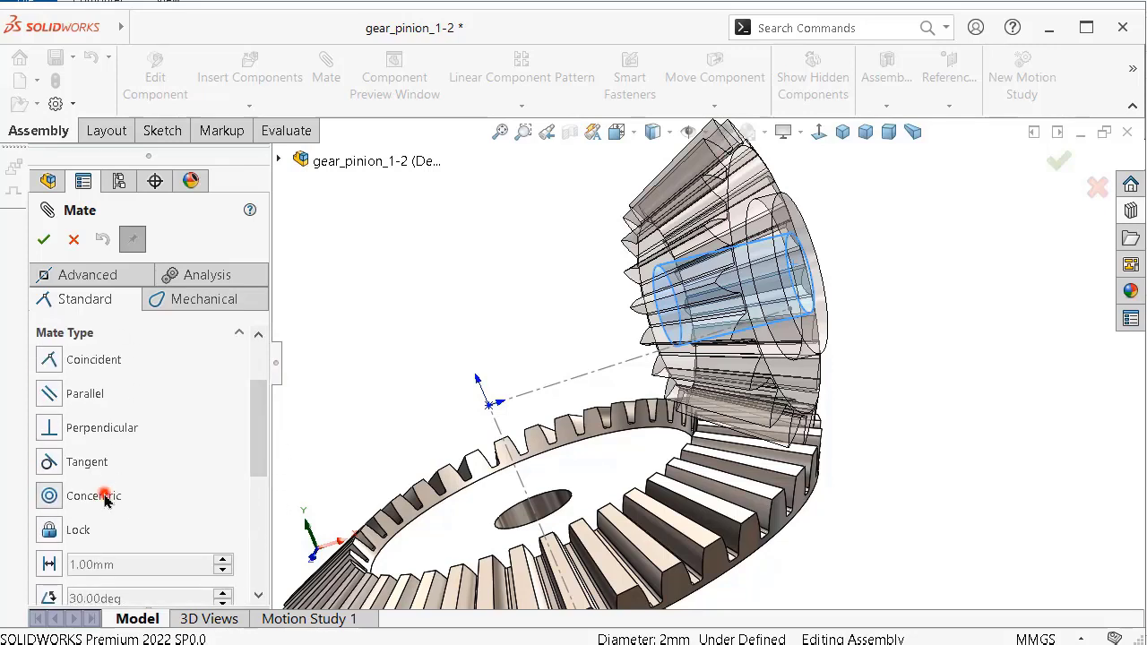
left_click(570, 385)
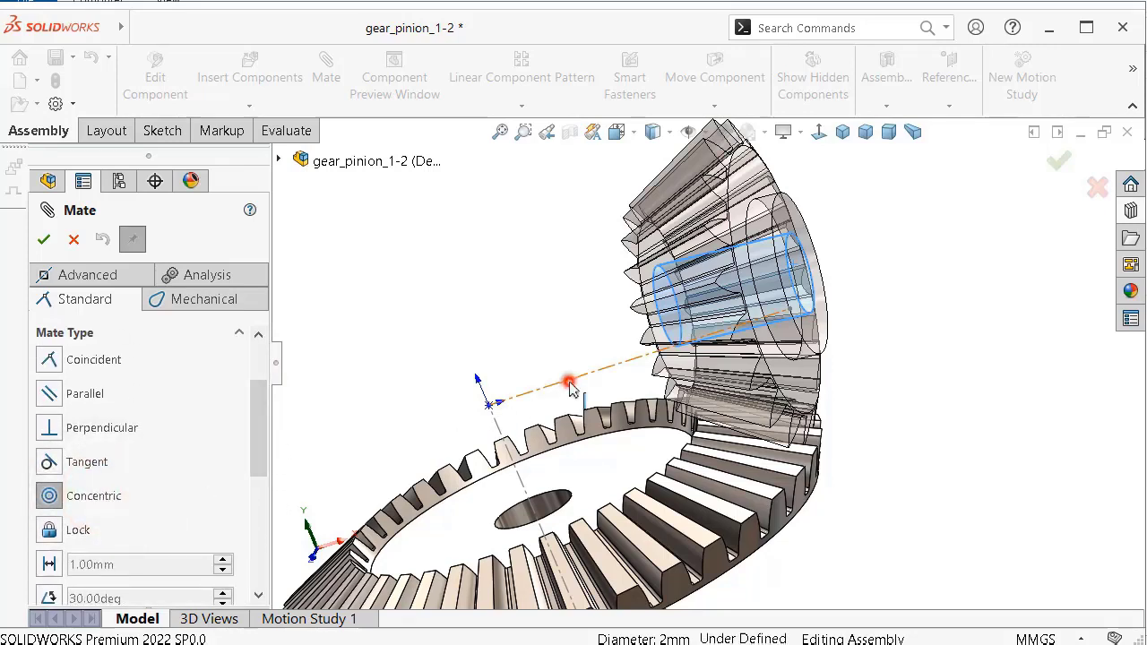
left_click(542, 412)
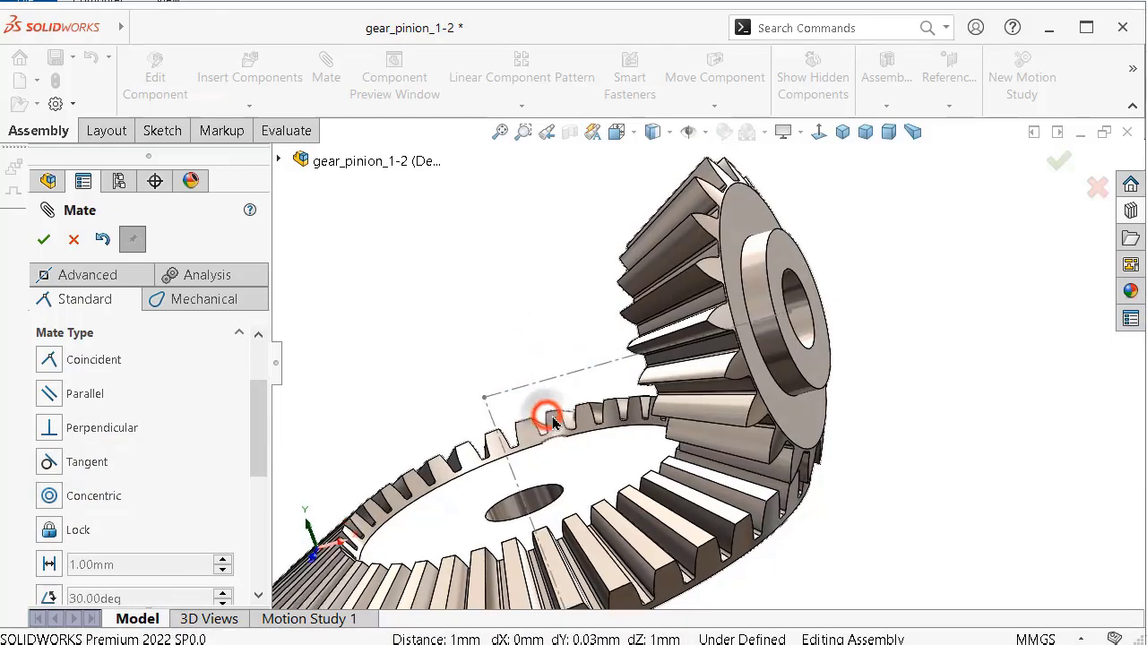
Add a coincident mate on the pinion's hub face and close Mate.
scroll(934, 356, "down", 5)
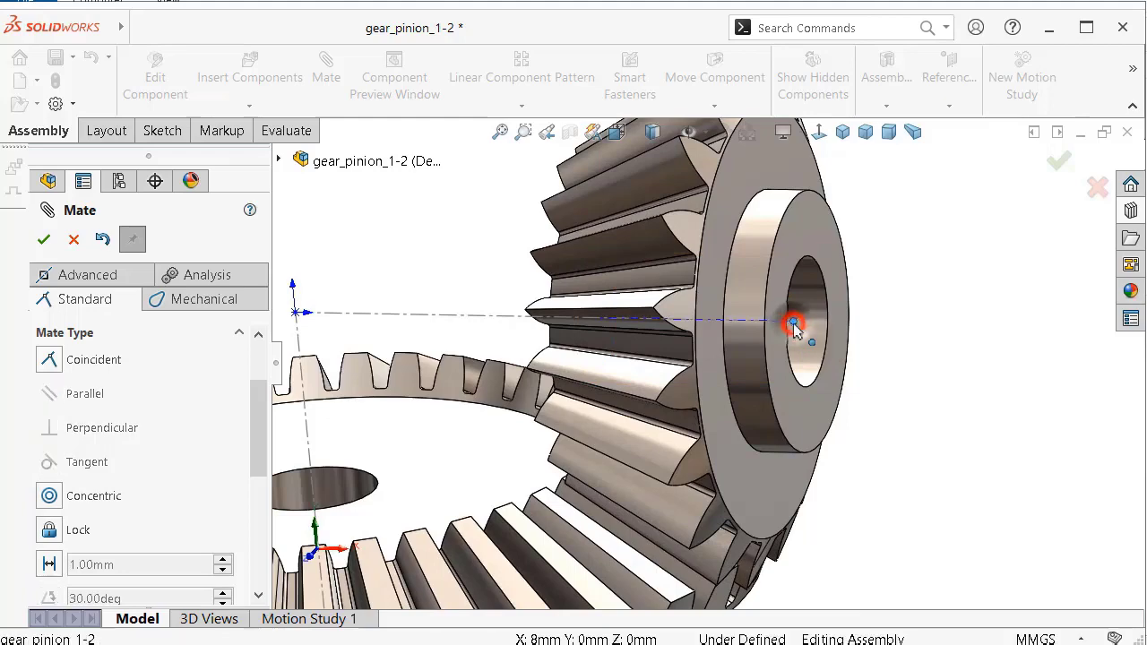
left_click(835, 275)
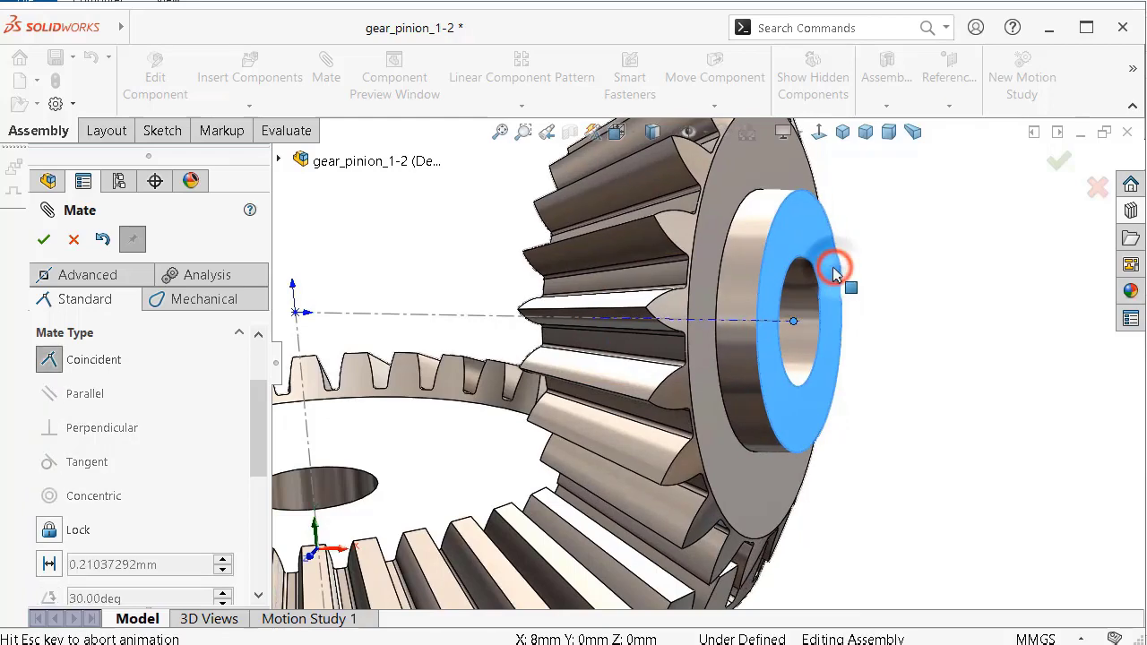
left_click(976, 221)
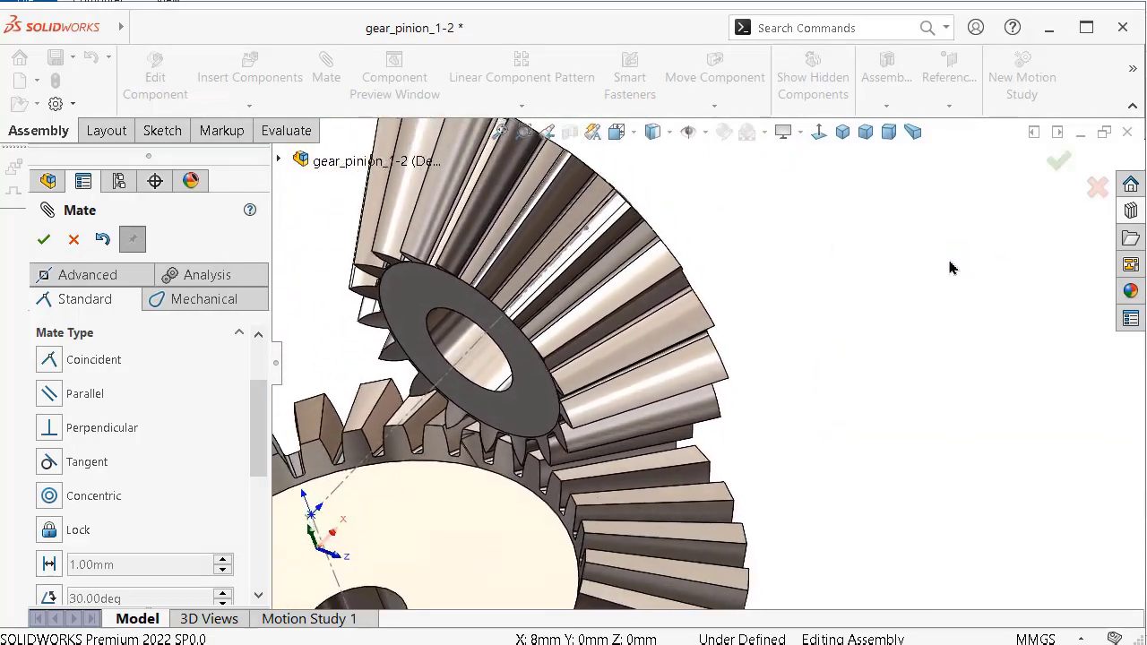
left_click(1056, 168)
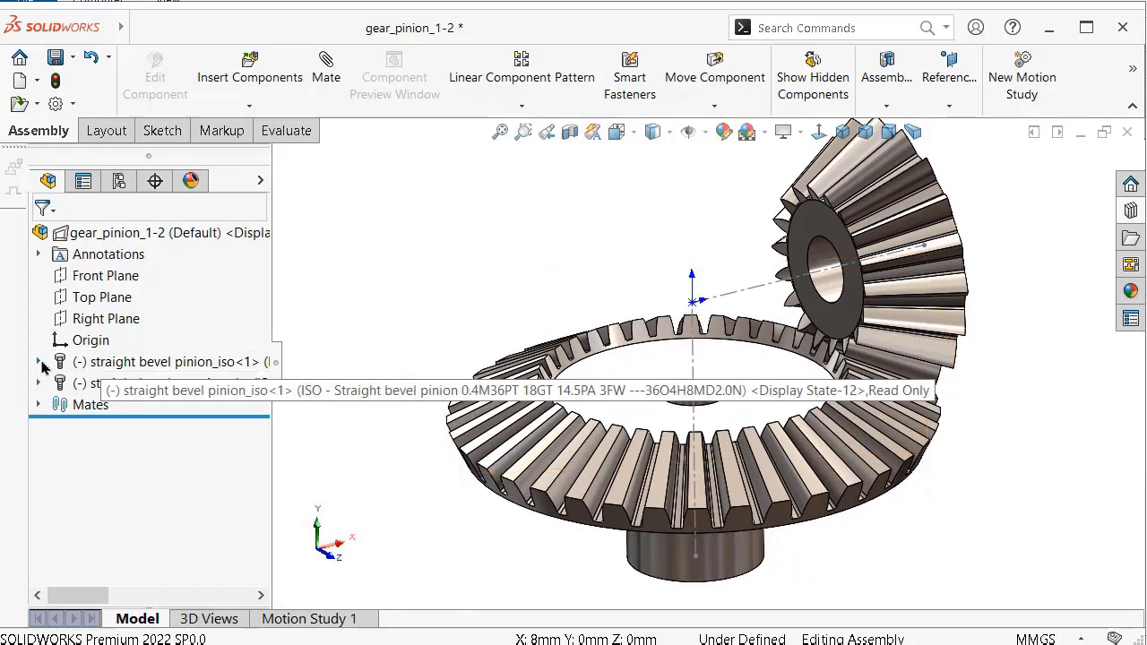
Expand the pinion and show its base profile sketch.
left_click(38, 362)
left_click_drag(260, 371, 262, 396)
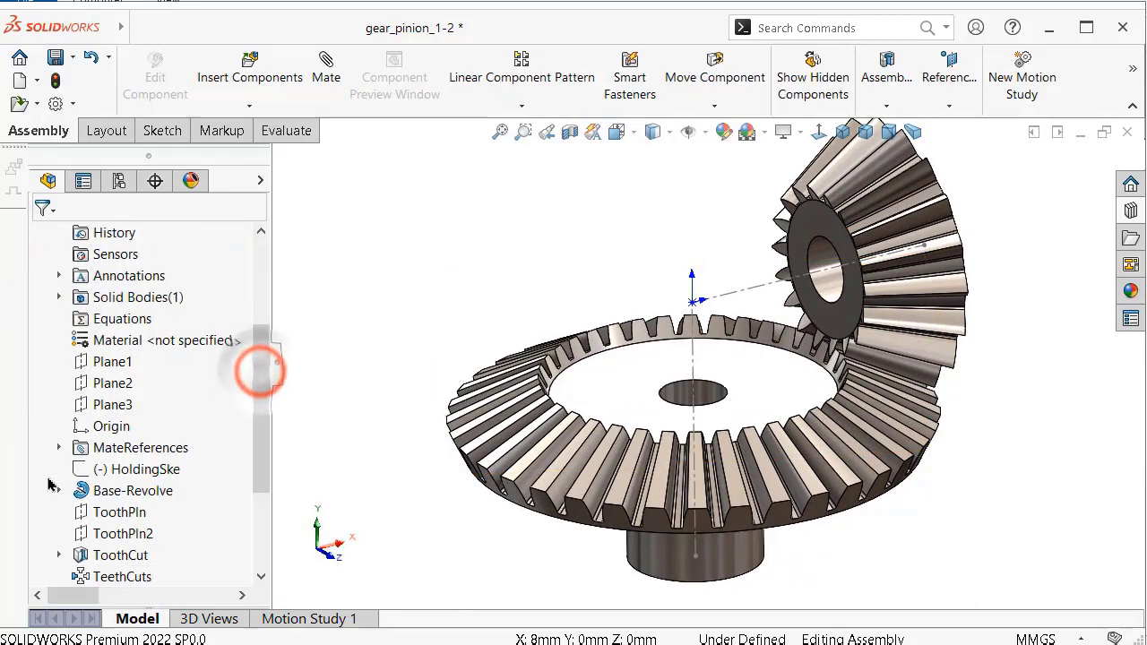
left_click(130, 511)
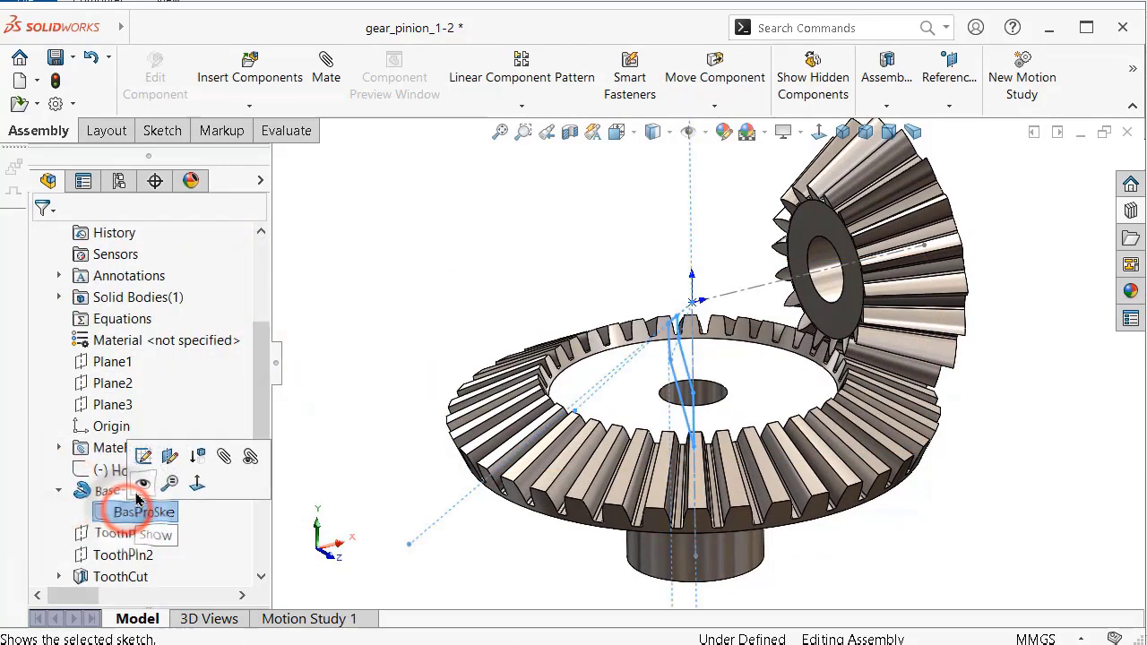
scroll(674, 347, "down", 3)
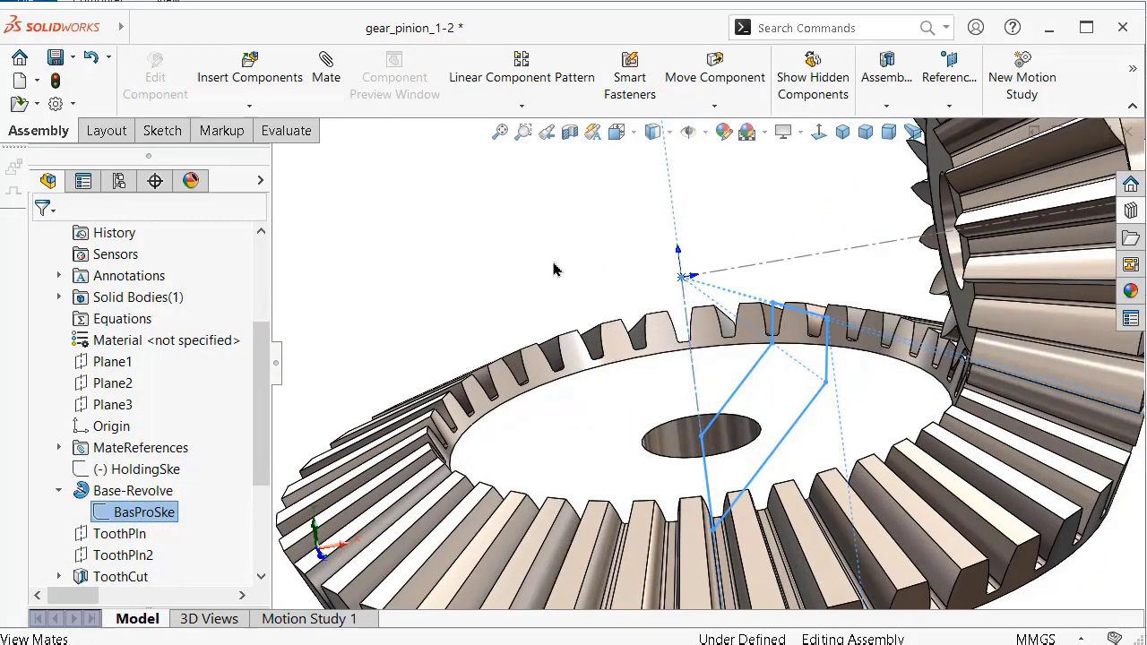
left_click(144, 511)
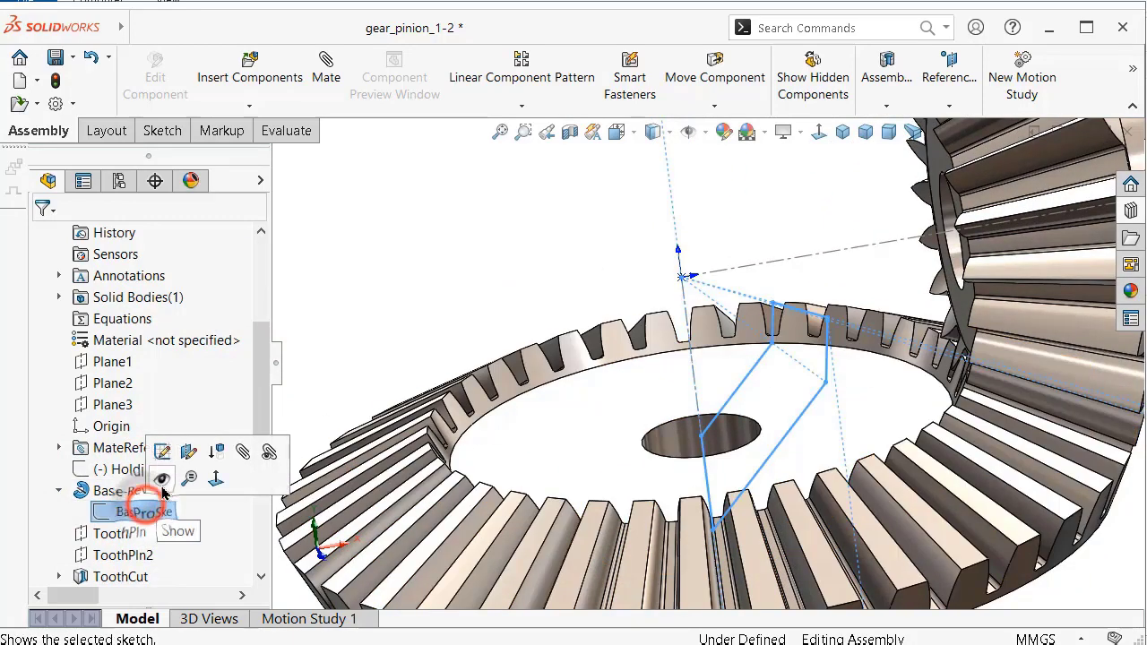
left_click(160, 484)
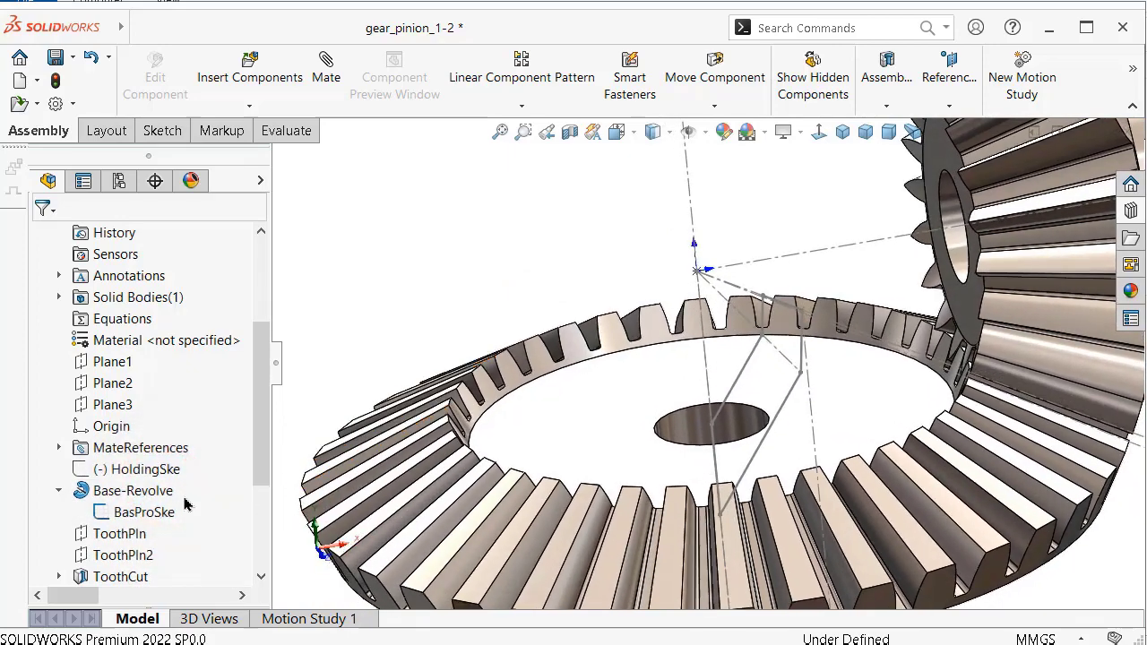
scroll(264, 432, "down", 2)
scroll(264, 432, "down", 2)
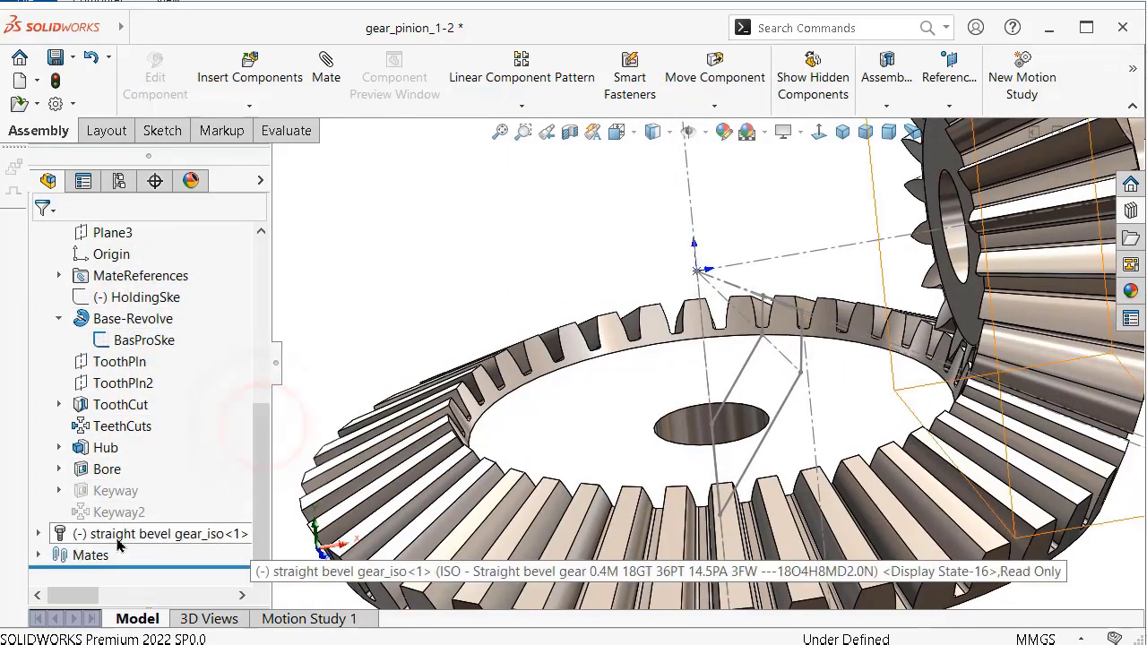
Show the gear's base profile sketch, then hide both gear profile sketches.
left_click(37, 534)
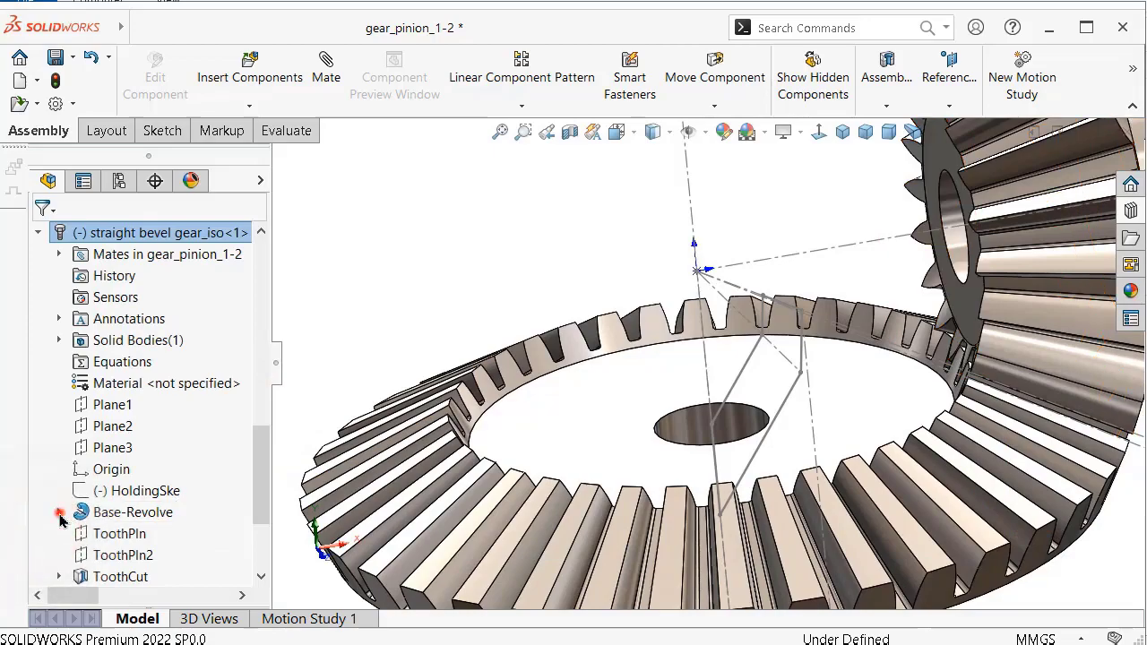
left_click(137, 536)
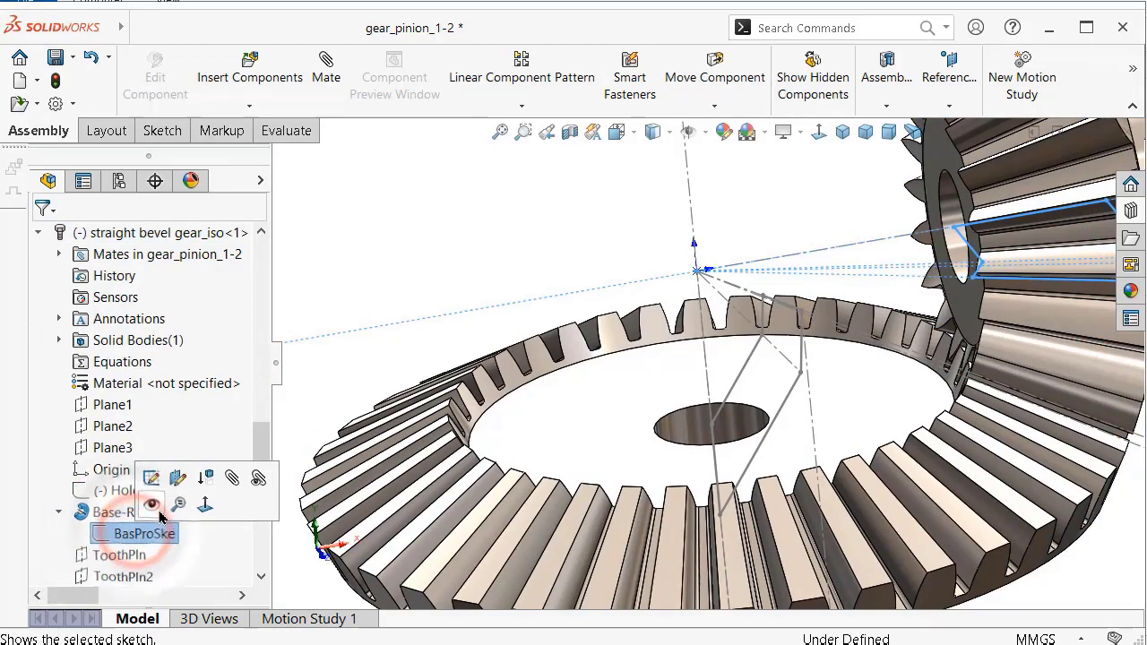
left_click(151, 504)
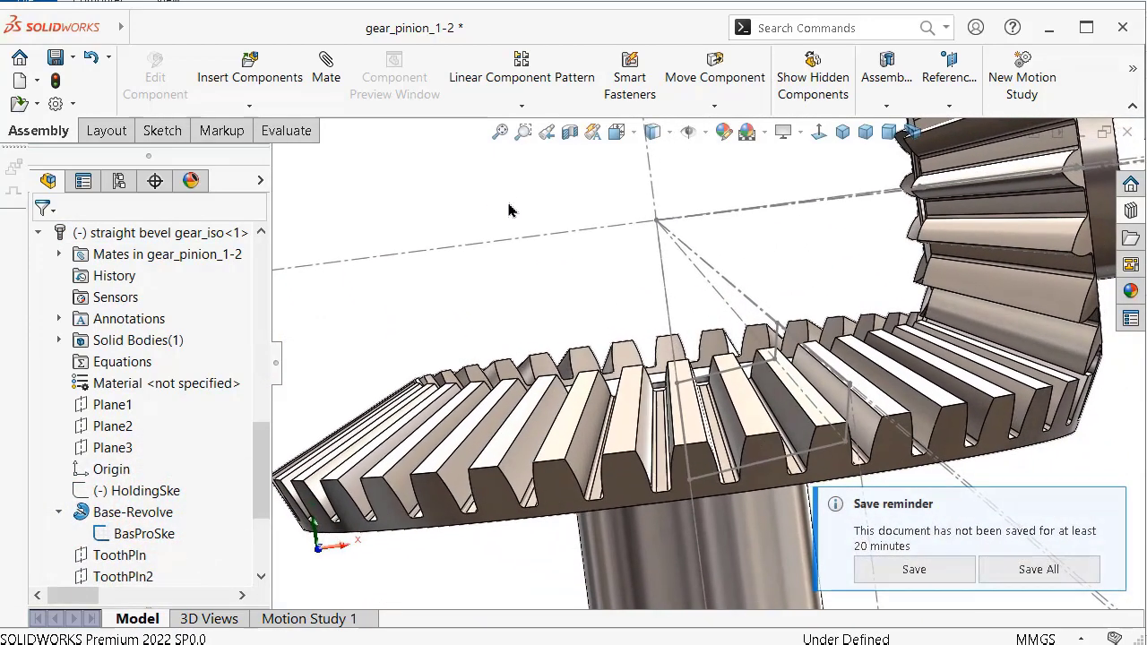
left_click(167, 535)
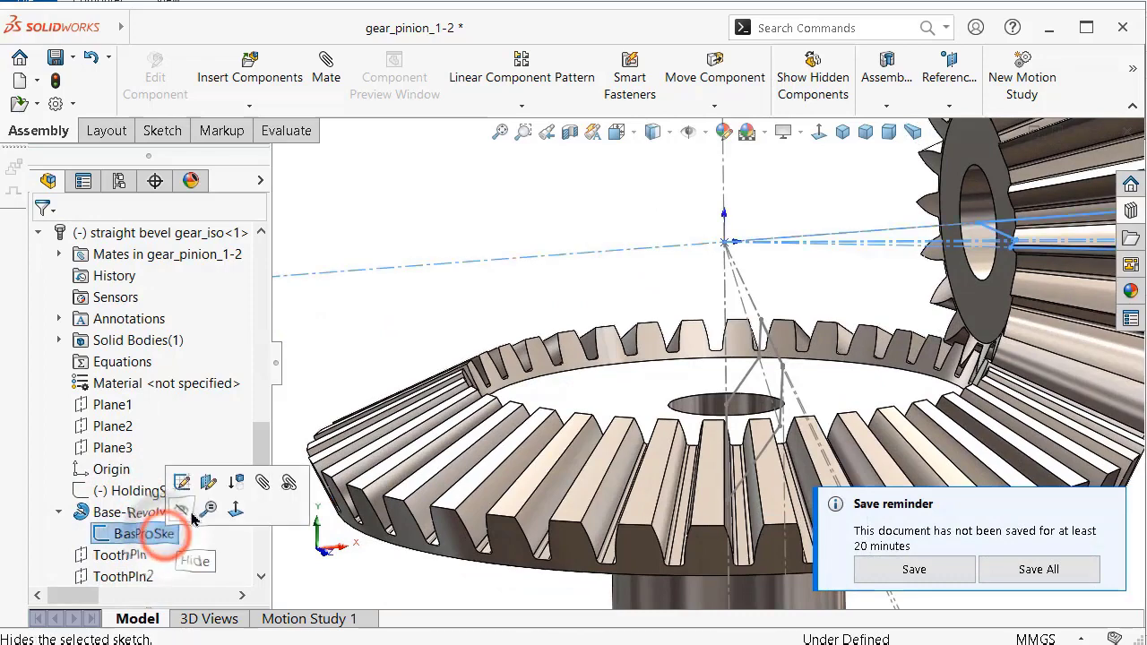
left_click(199, 503)
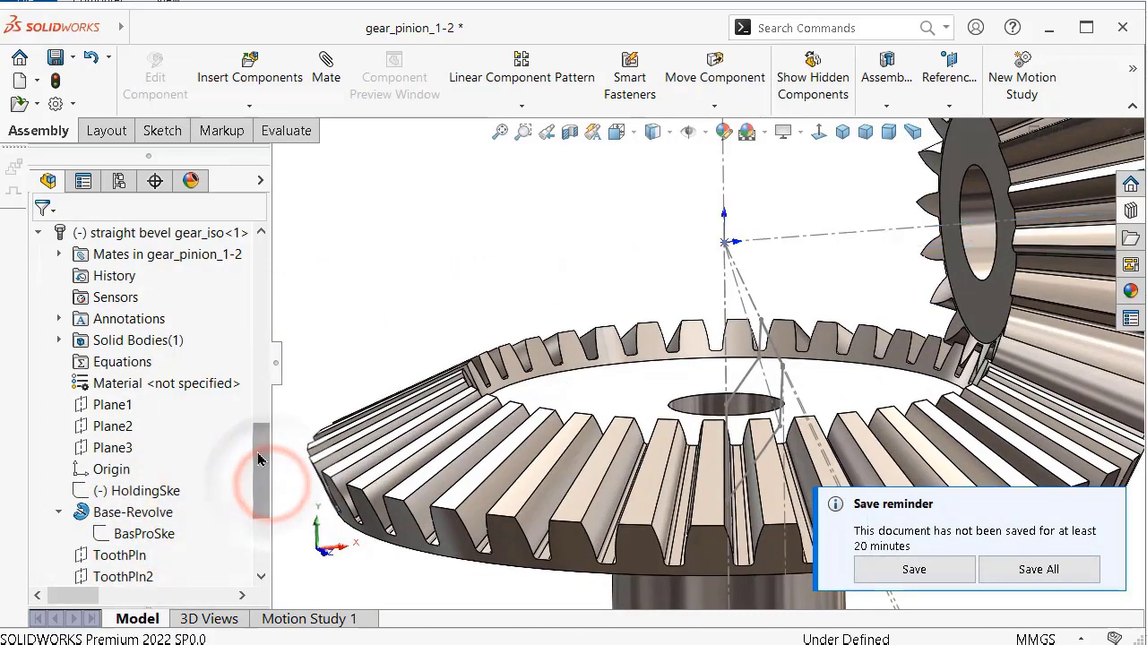
left_click_drag(257, 459, 262, 354)
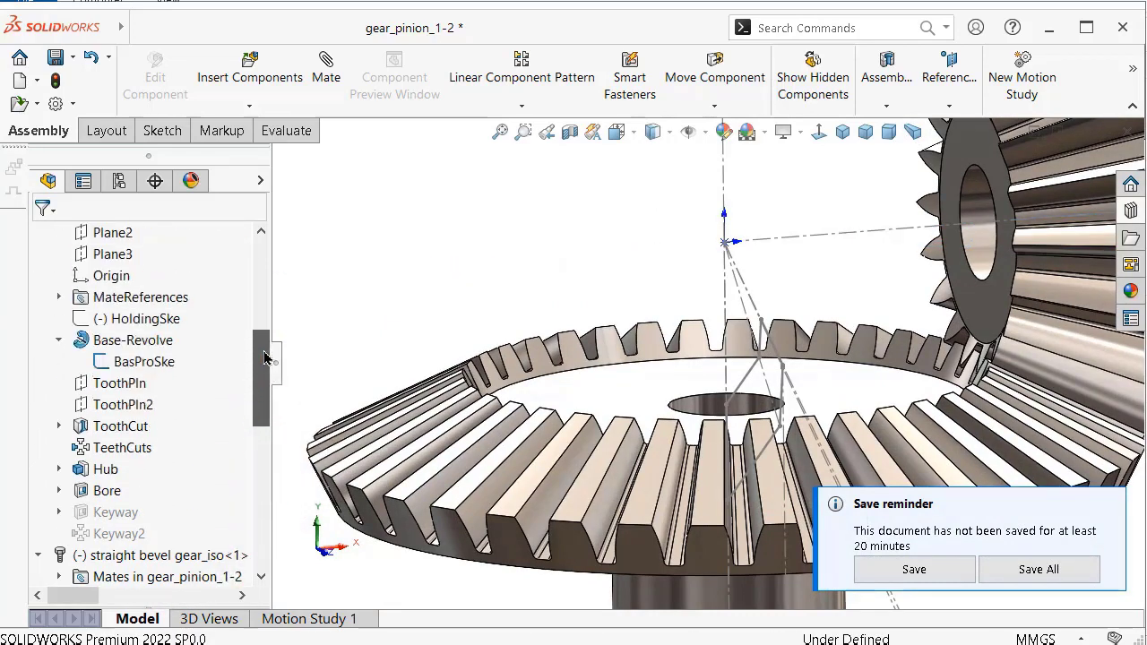
left_click(154, 404)
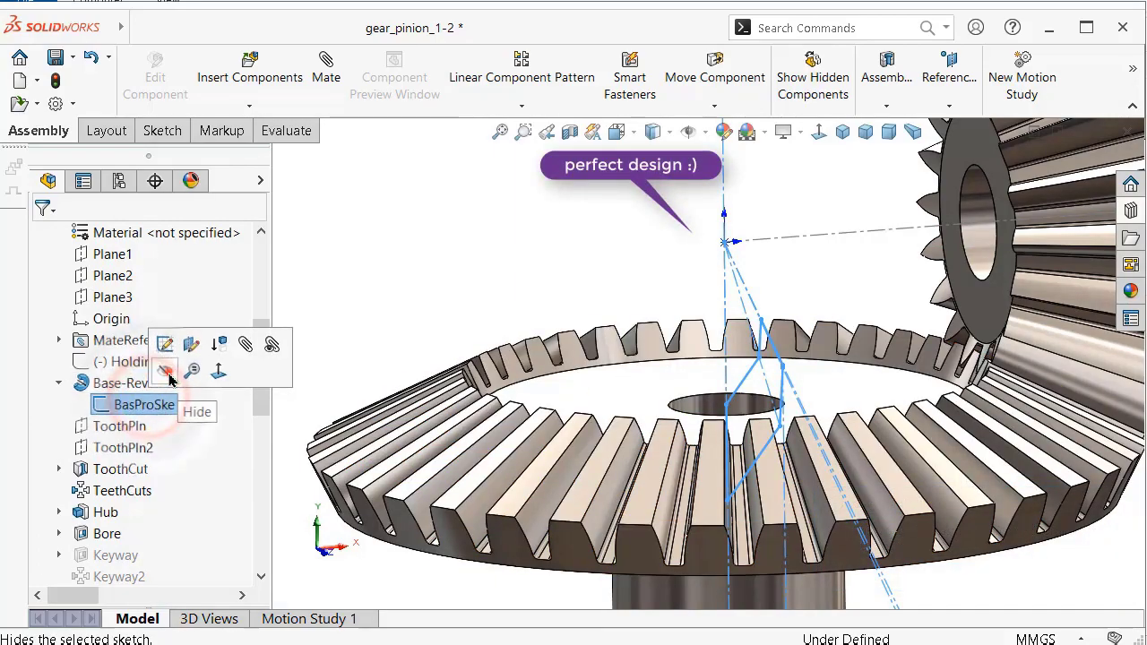
left_click(164, 370)
Collapse the pinion and bevel gear entries in the FeatureManager tree.
mouse_move(520, 259)
middle_mouse_down()
mouse_move(502, 289)
mouse_move(293, 346)
middle_mouse_up()
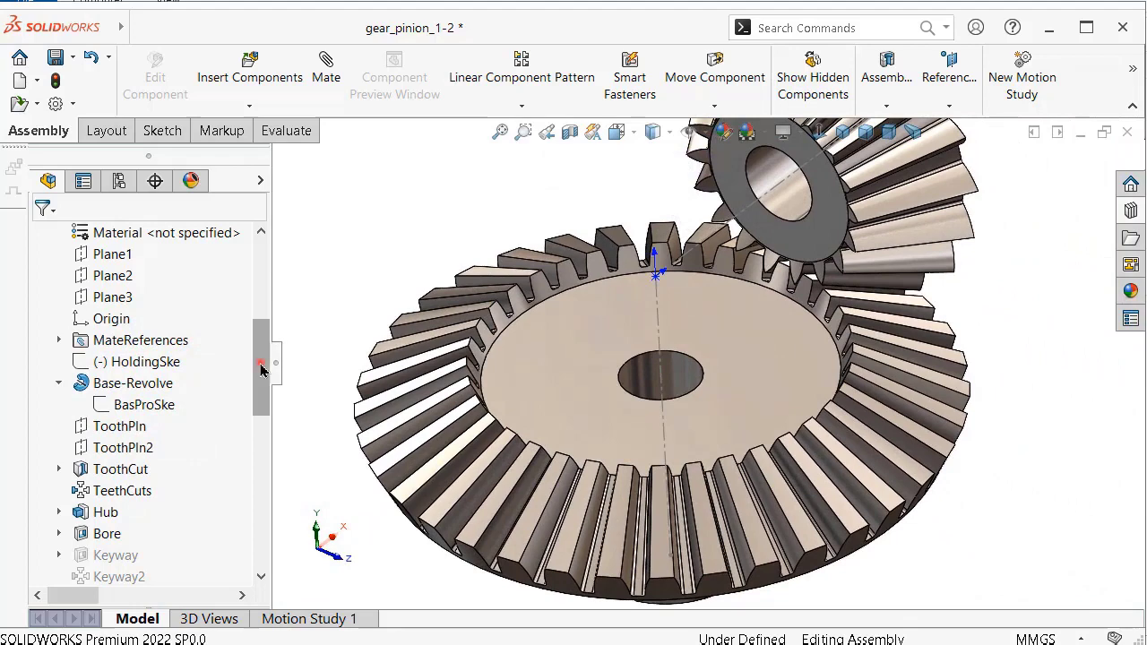
left_click_drag(260, 368, 261, 294)
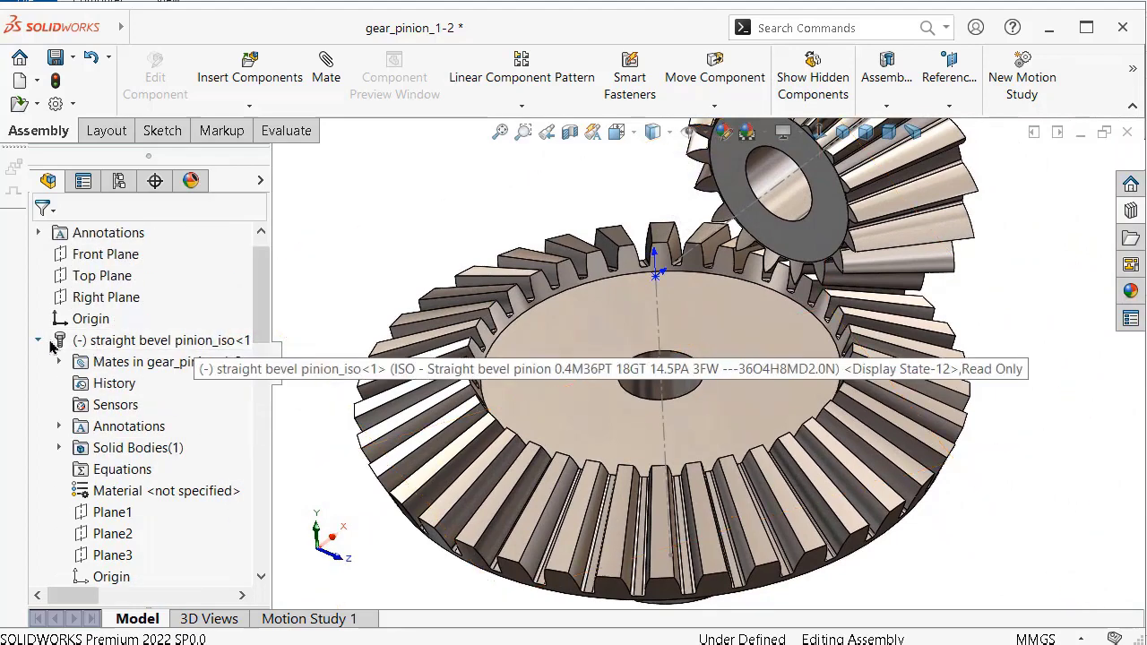
left_click(38, 339)
left_click(39, 361)
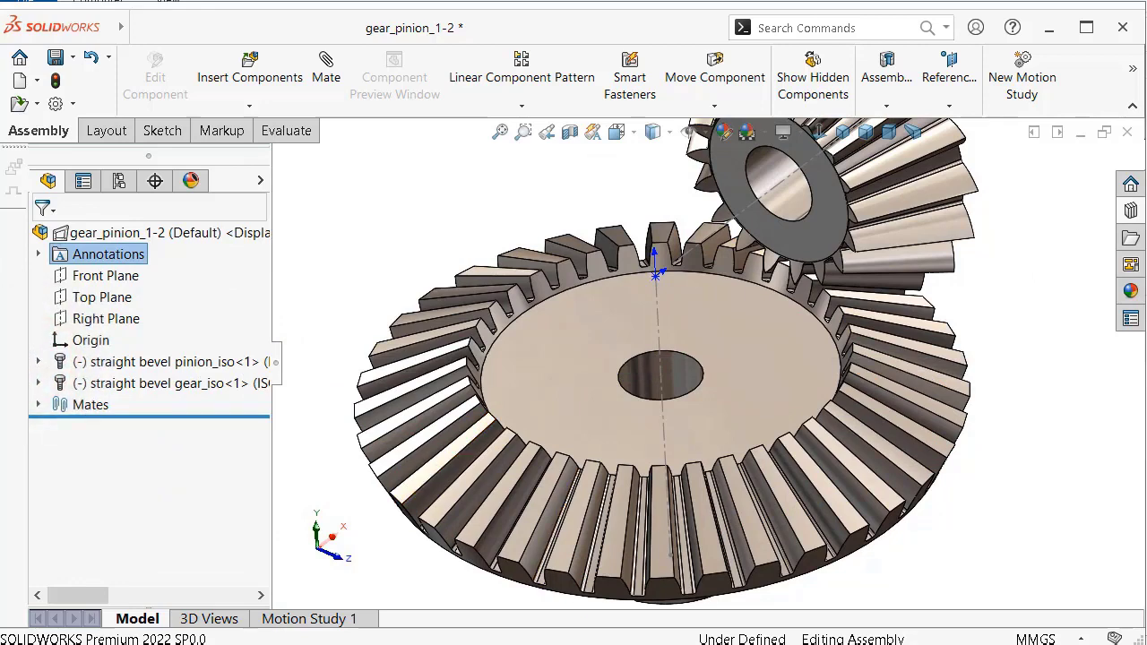
Apply the polished steel appearance from Appearances > Metal > Steel to the bevel gears.
left_click(1127, 292)
left_click(787, 188)
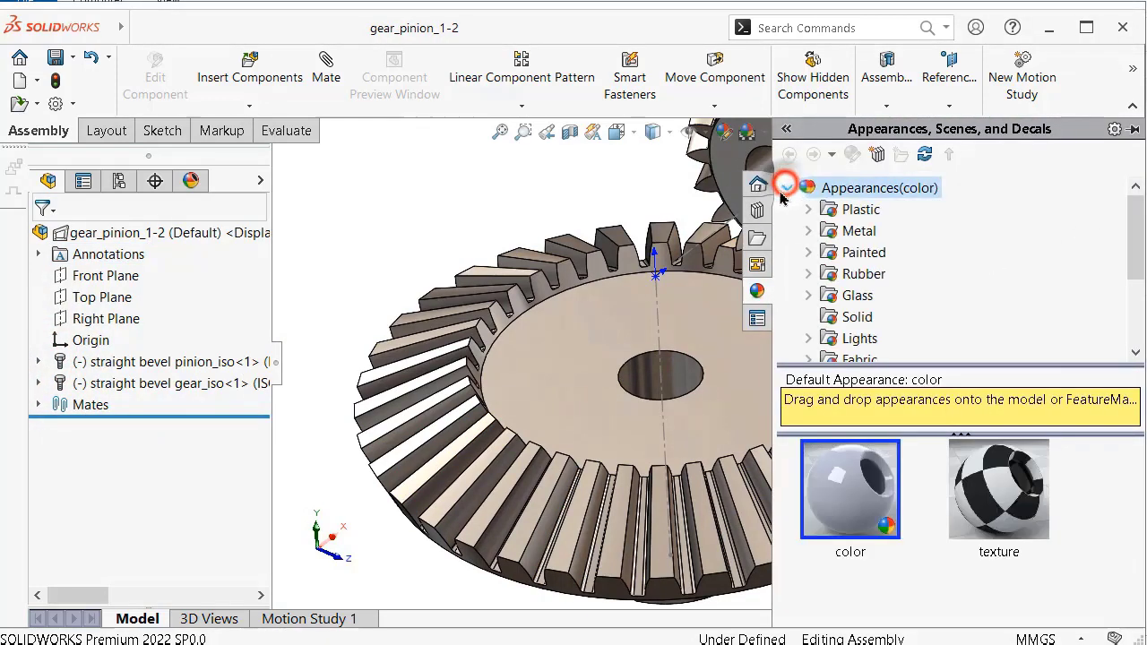
left_click(811, 227)
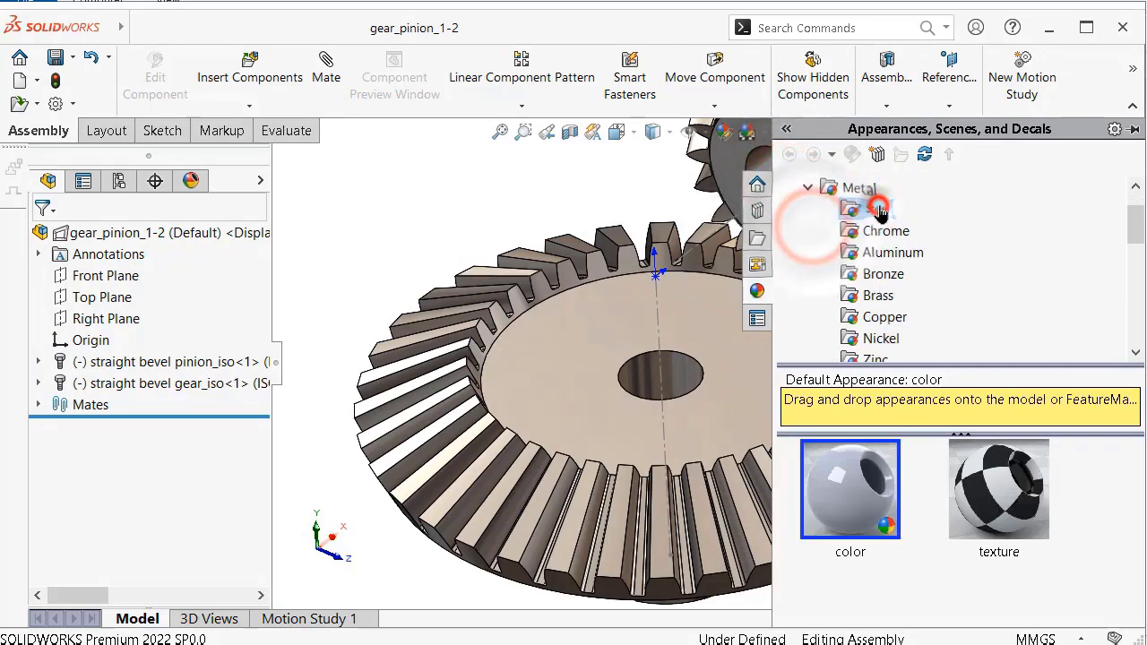
left_click(876, 209)
scroll(1031, 524, "down", 2)
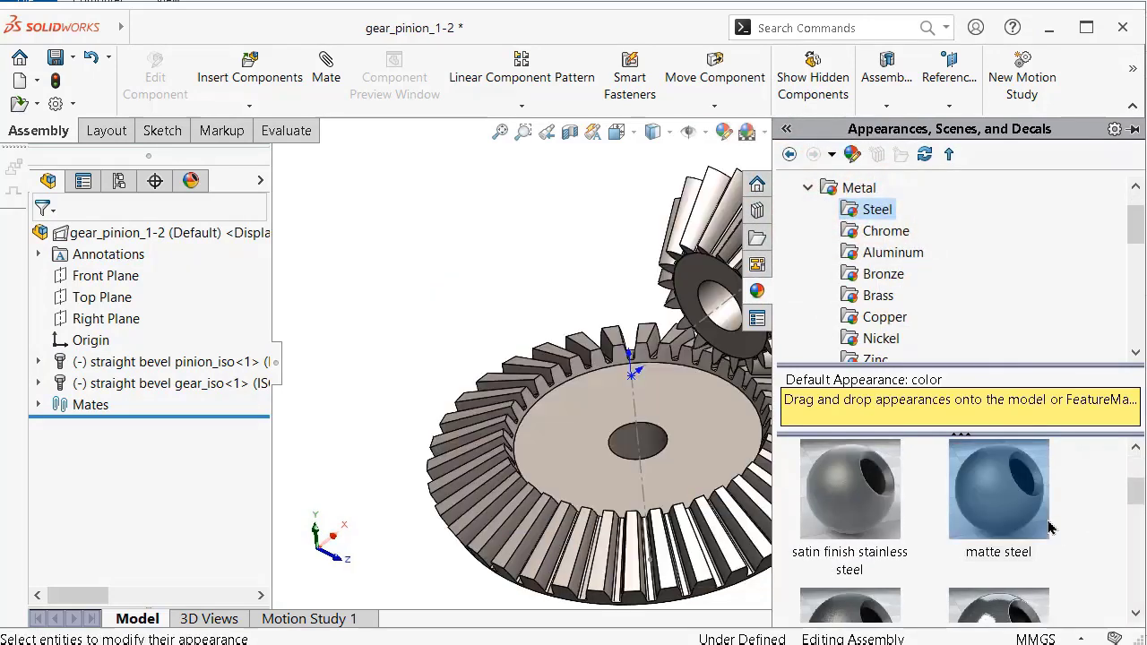
left_click_drag(1136, 499, 1134, 446)
left_click(826, 485)
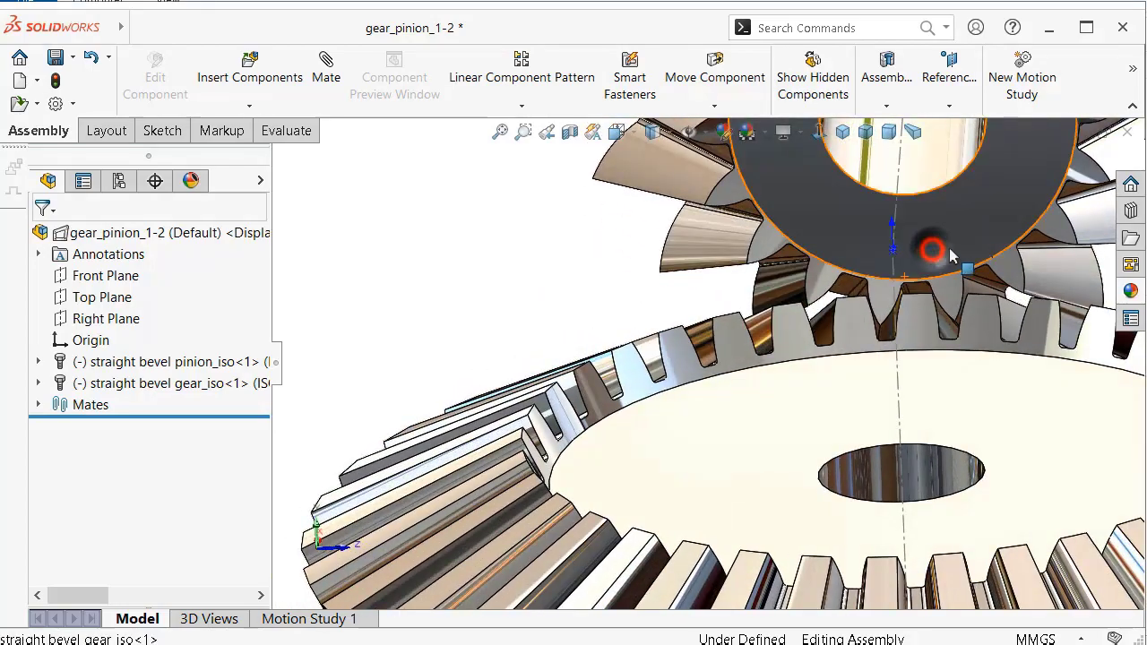
Check SOLIDWORKS Motion in the Add-Ins dialog and confirm to enable it.
left_click(977, 248)
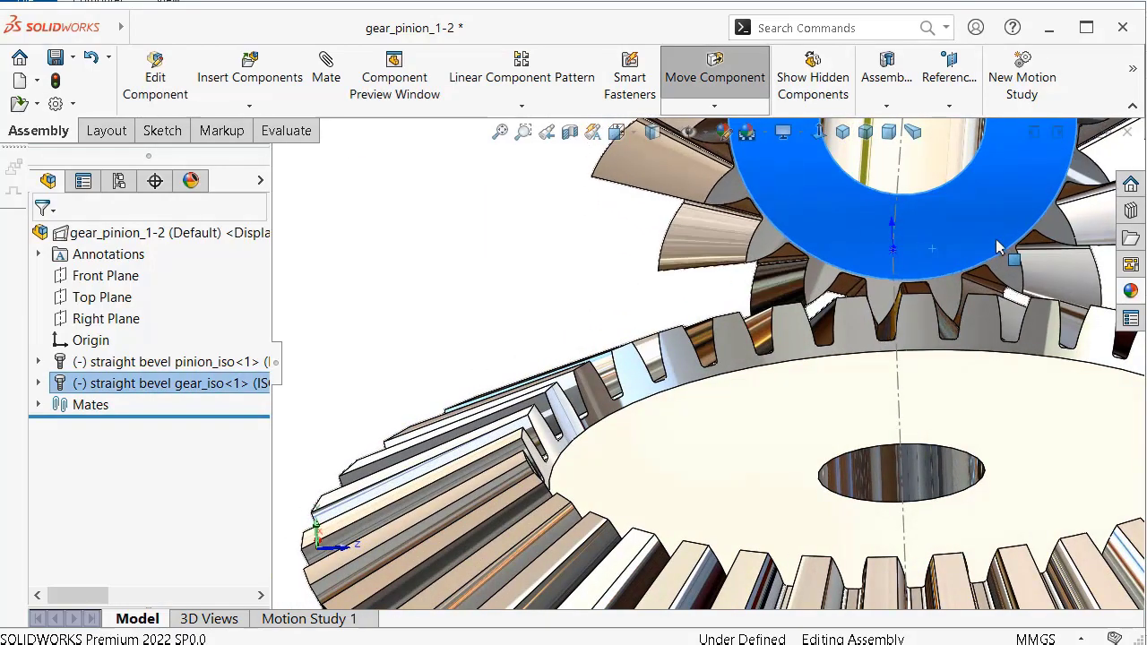
left_click(579, 253)
type("ad")
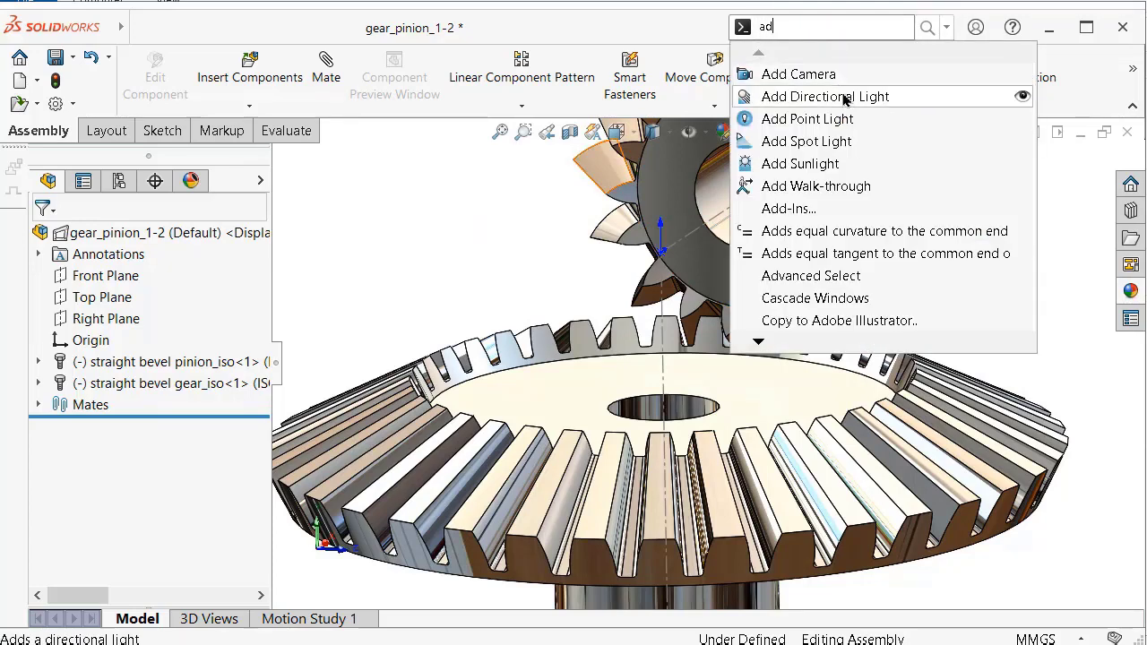
left_click(788, 208)
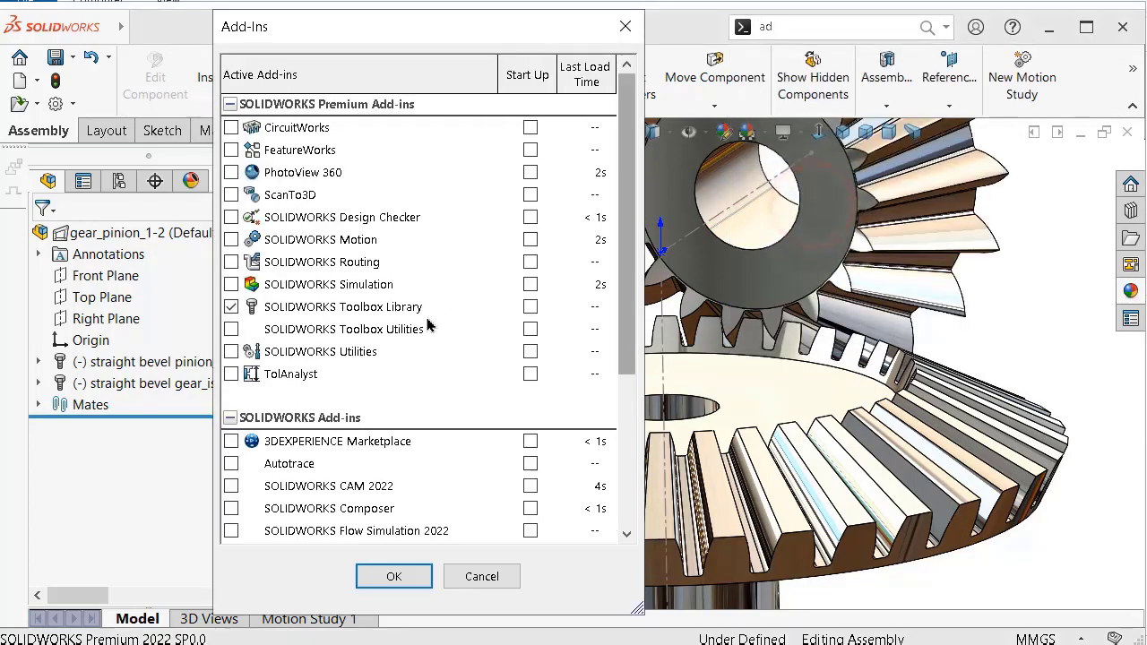
left_click(231, 239)
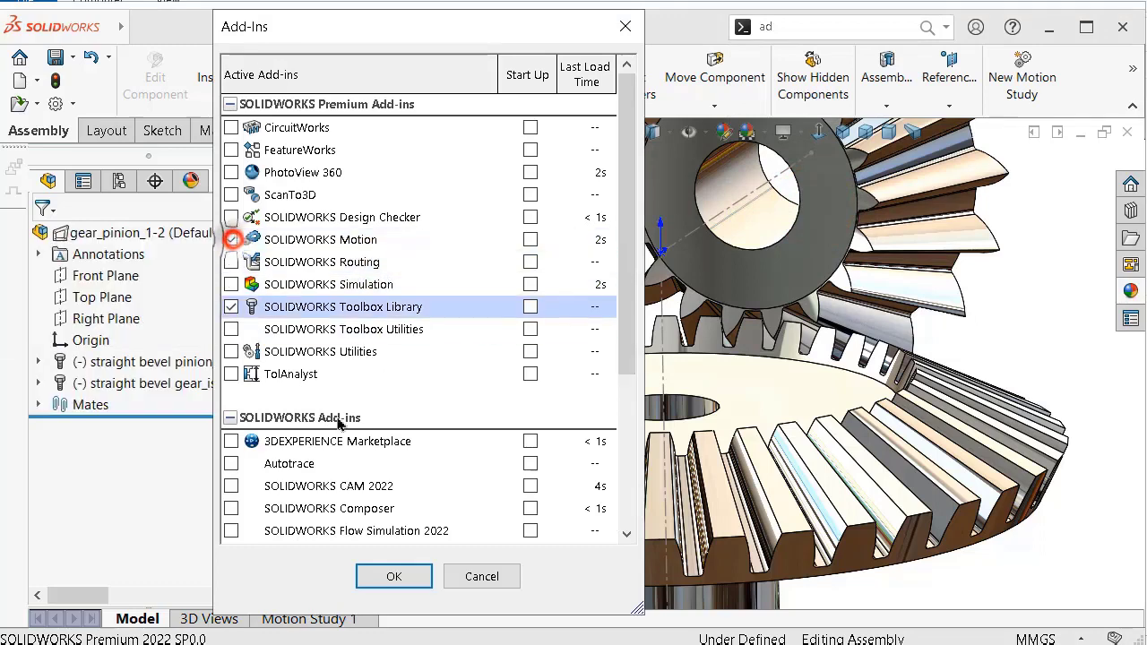
left_click(394, 576)
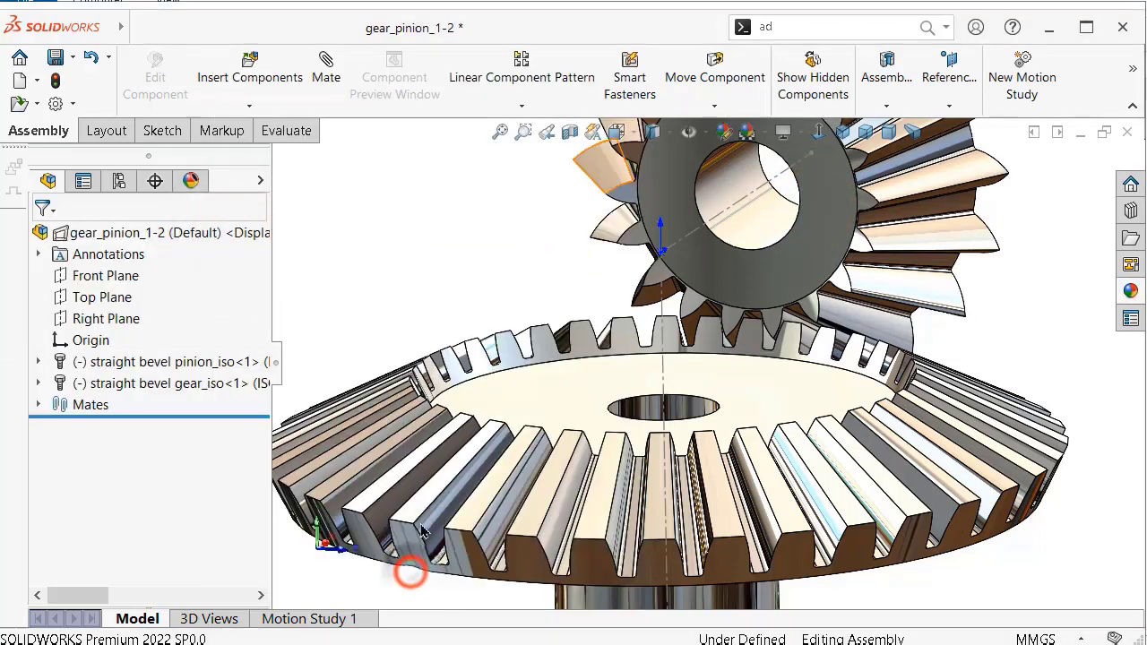
Set Motion Study 1's frame rate to 2 frames per second in its properties.
left_click(334, 618)
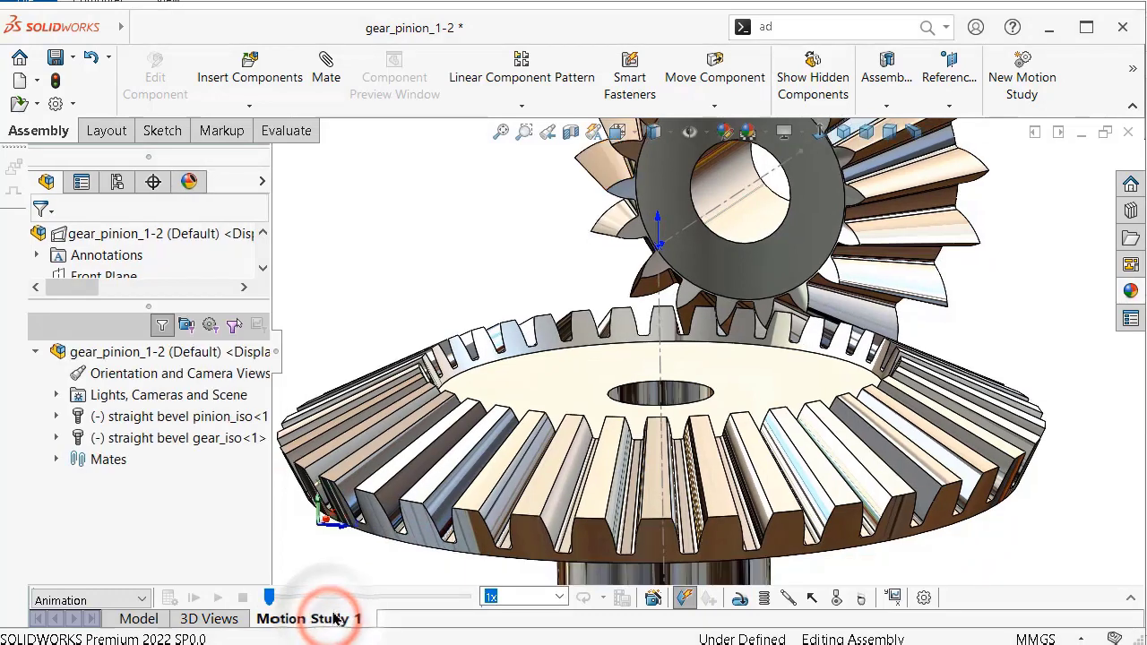
left_click(1127, 606)
left_click(918, 374)
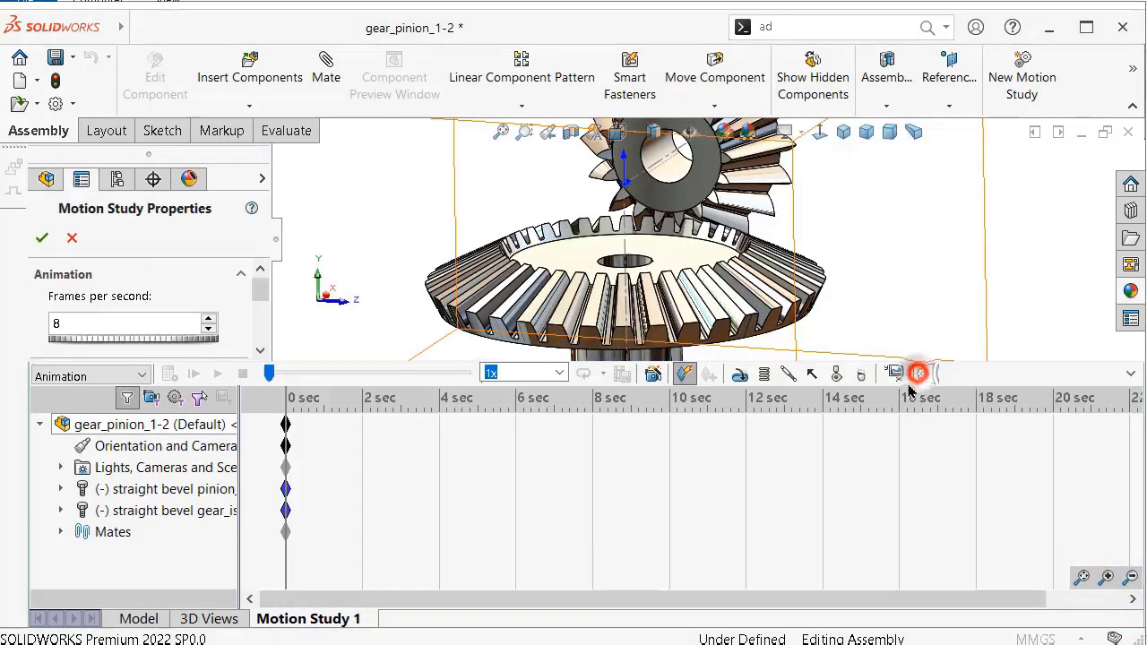
double_click(56, 322)
type("20")
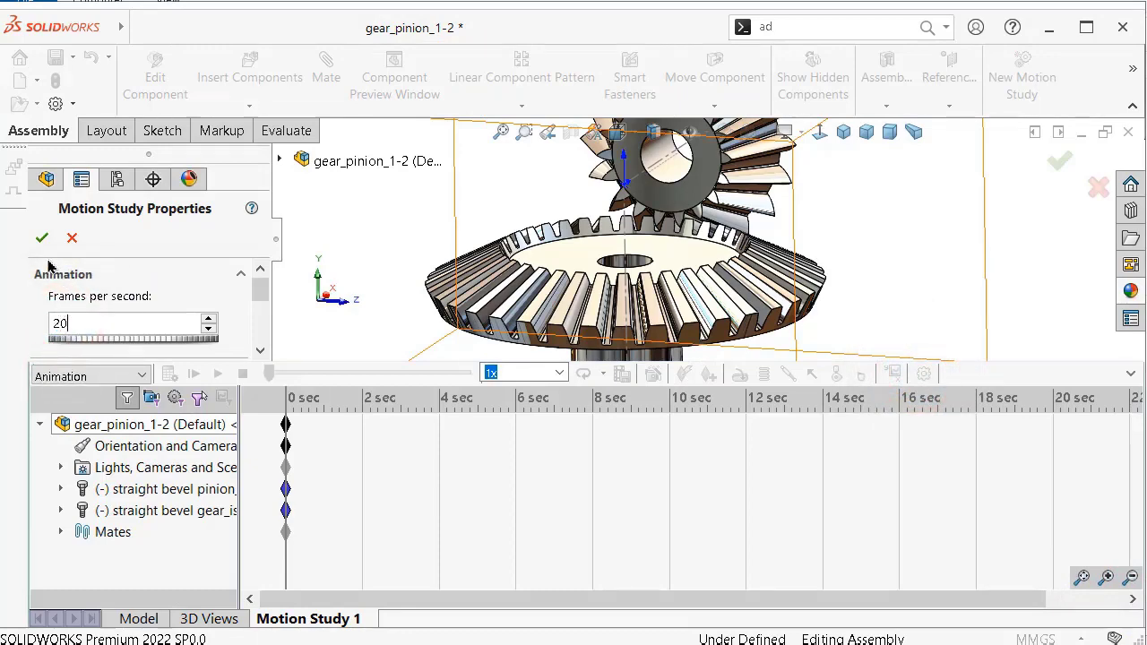
left_click(42, 237)
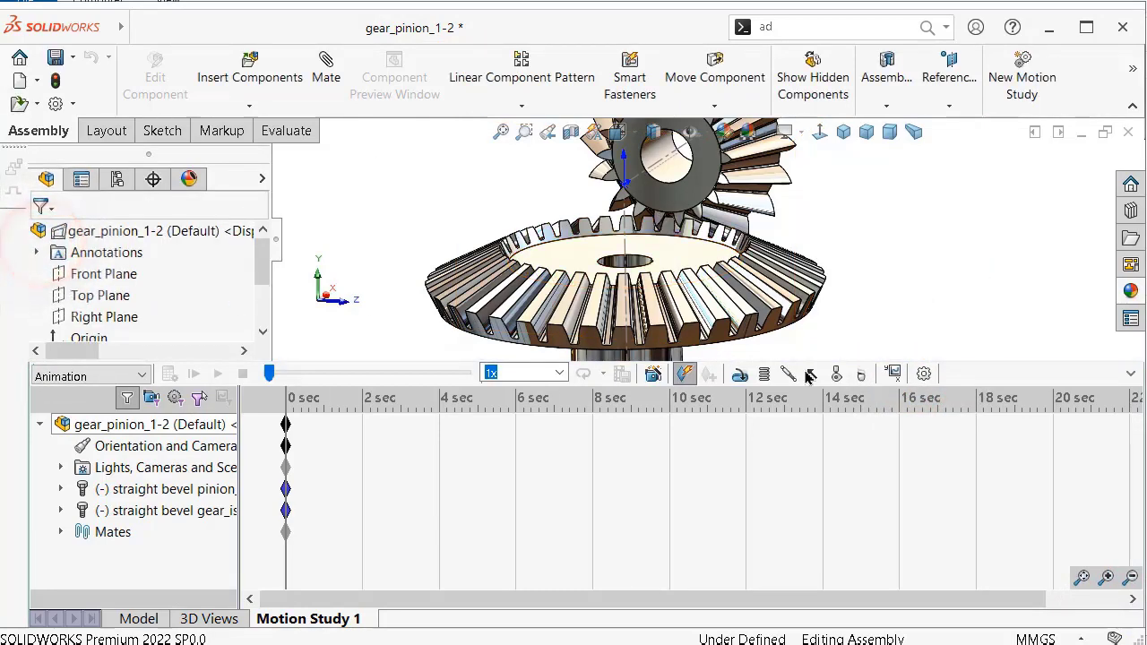
Add Solid Body Contact1 between the large bevel gear and the upper gear.
left_click(836, 376)
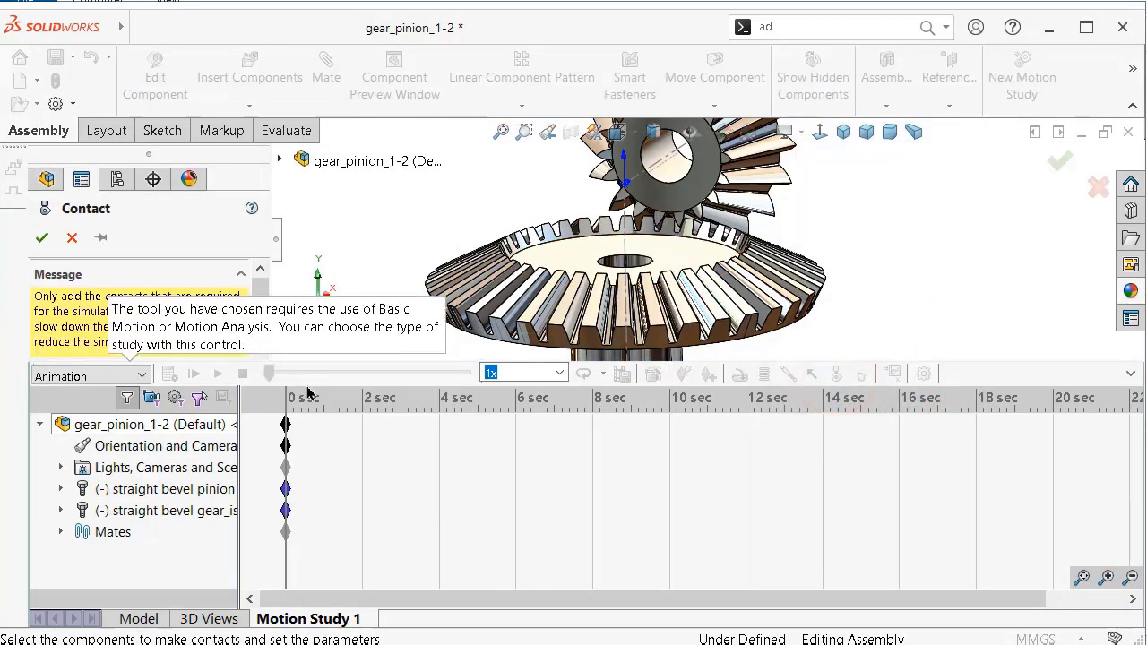
left_click(1129, 374)
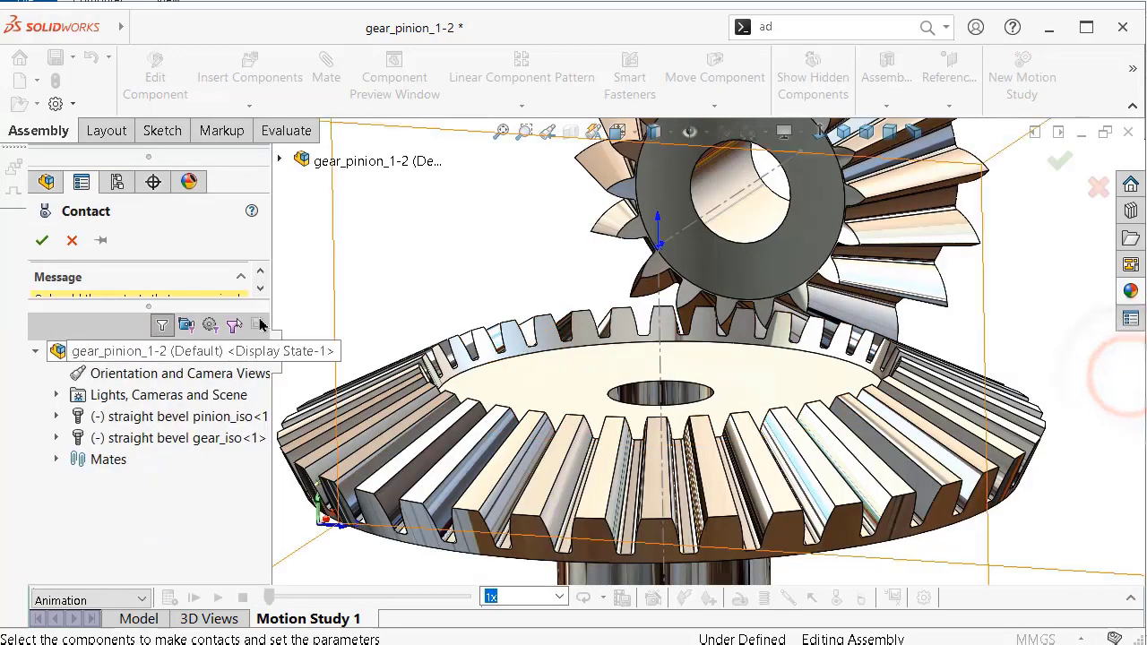
left_click(1130, 598)
left_click(690, 263)
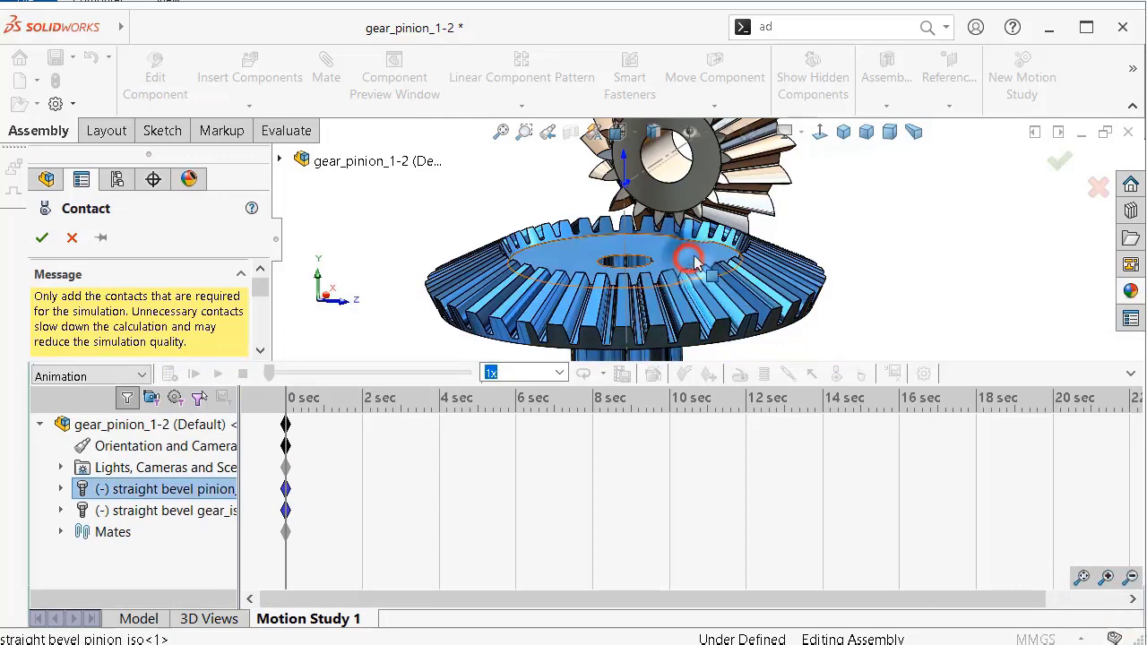
left_click(750, 196)
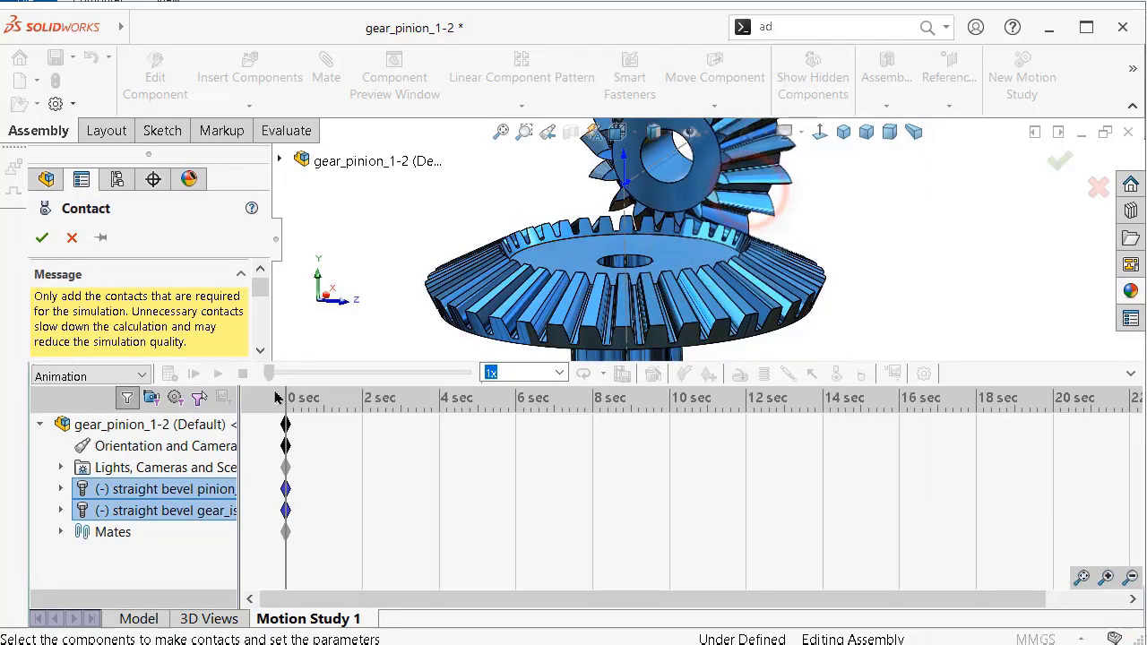
left_click(1056, 165)
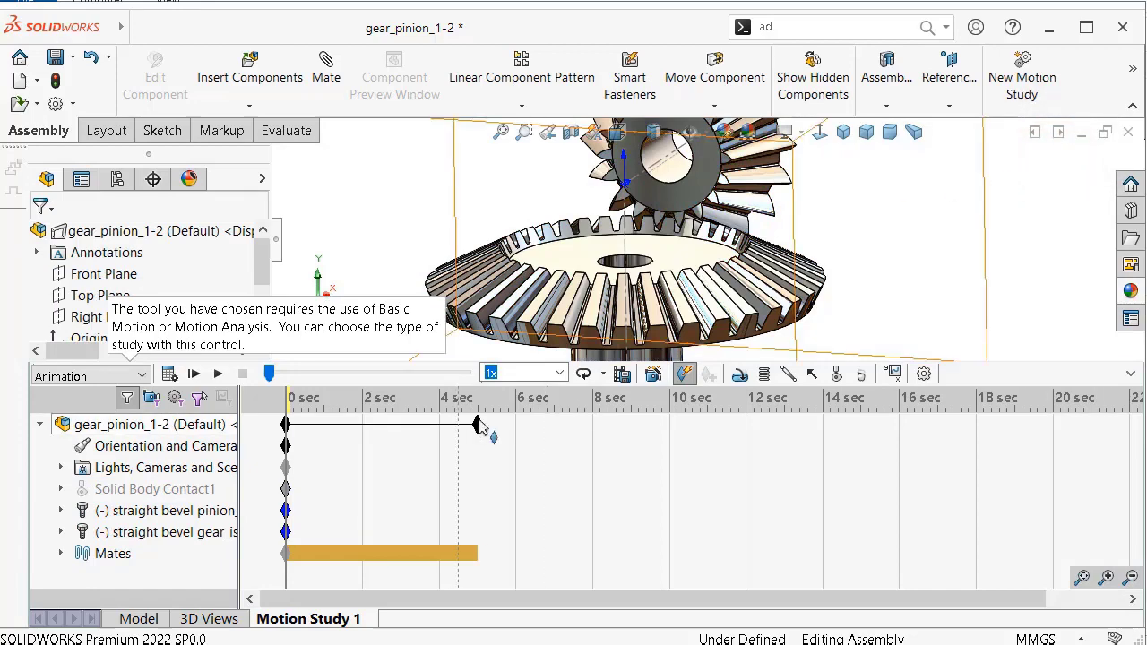
Extend the study to 10 seconds and add a 100 RPM constant-speed motor on the upper gear's bore.
left_click_drag(480, 428, 674, 439)
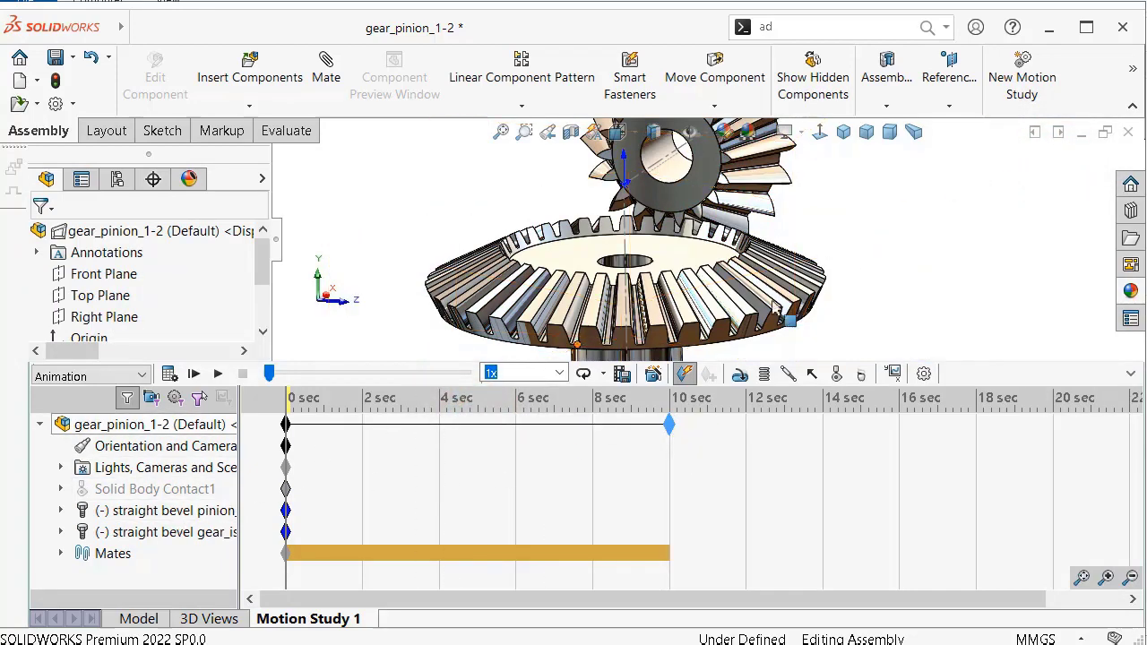
scroll(645, 182, "down", 3)
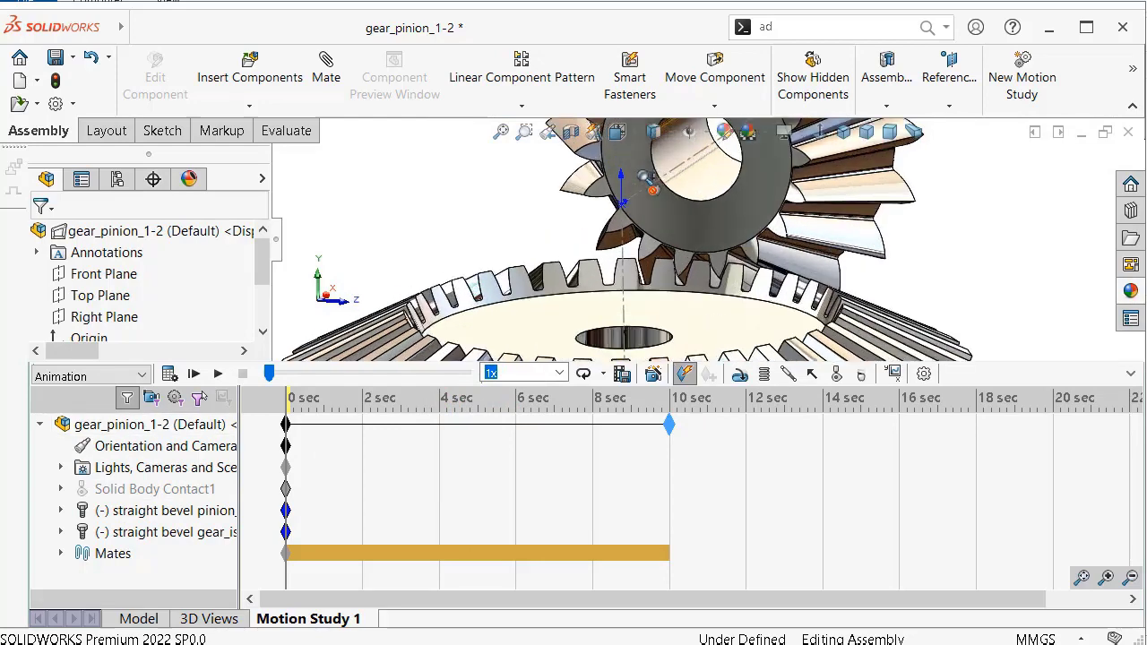
left_click(732, 380)
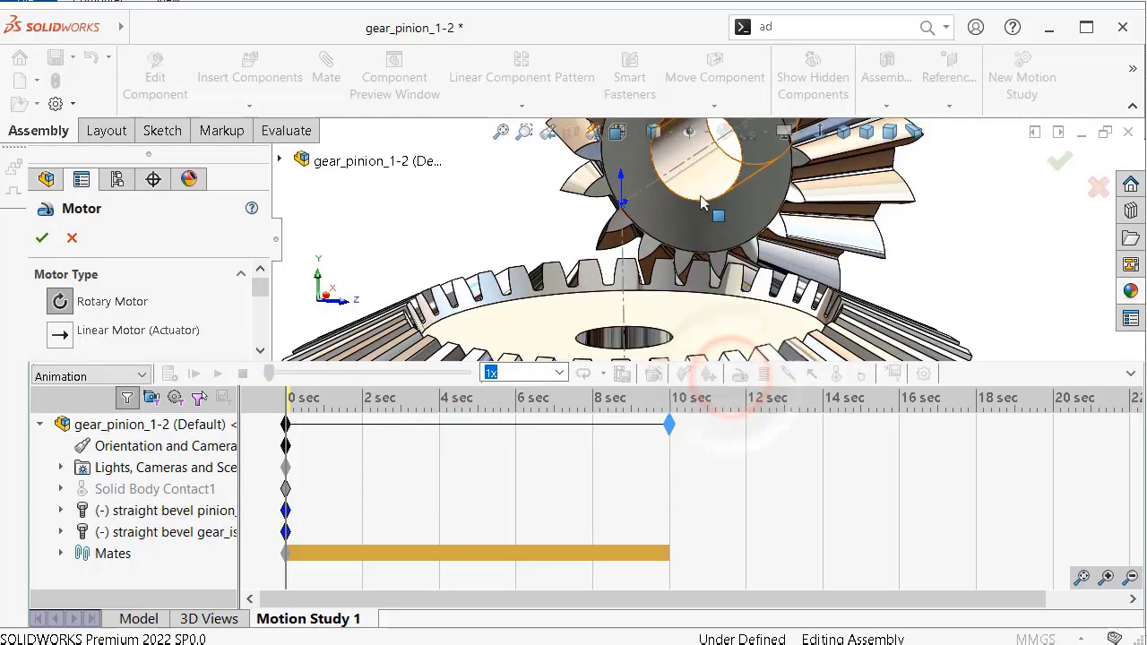
left_click(706, 201)
scroll(734, 211, "up", 1)
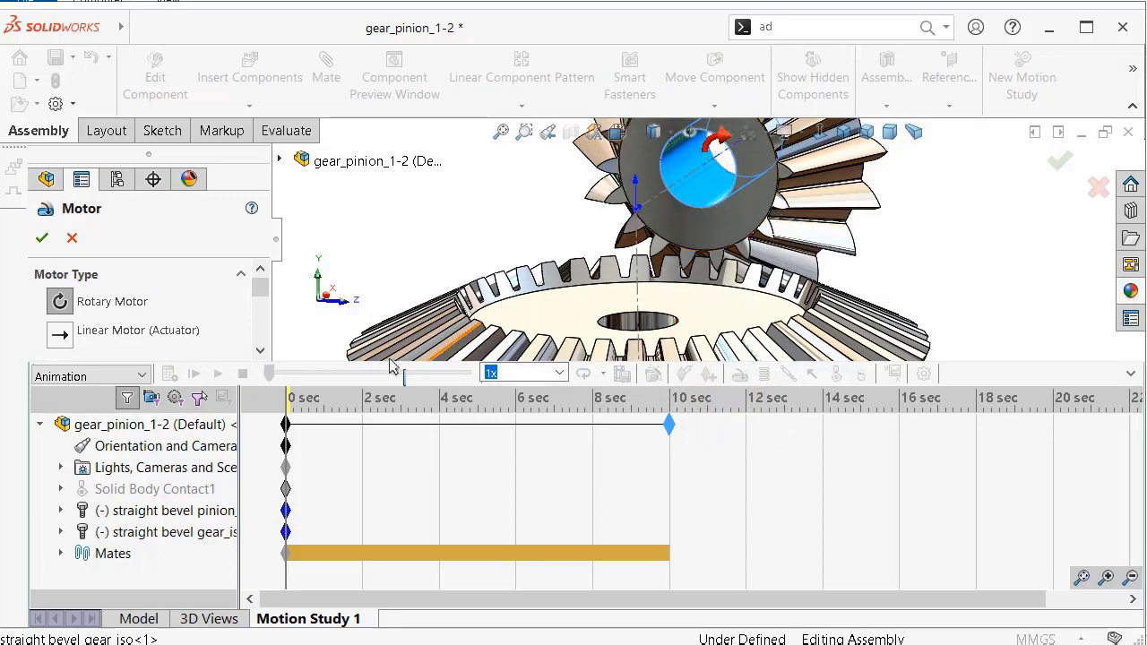
left_click(261, 351)
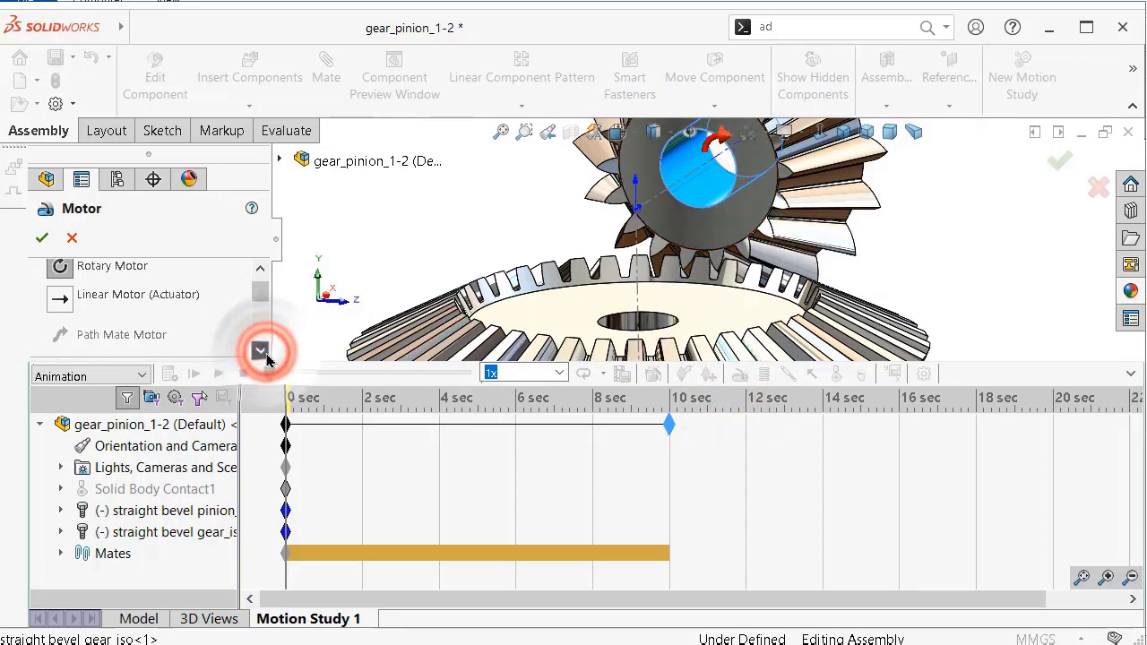
left_click(260, 352)
left_click(261, 352)
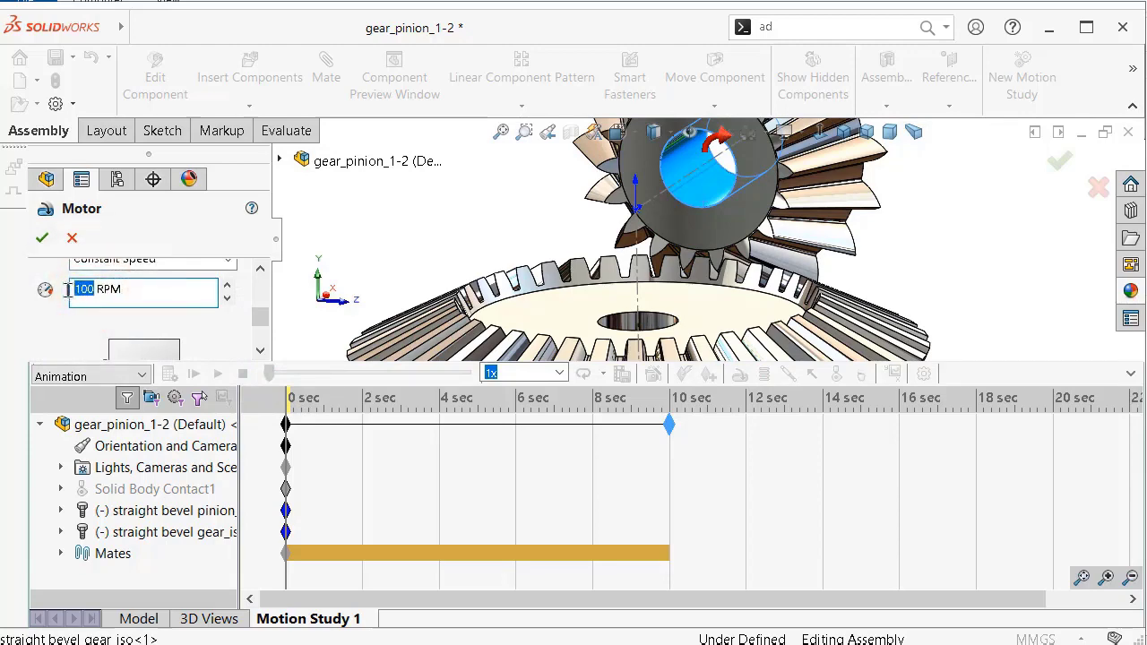
left_click(44, 237)
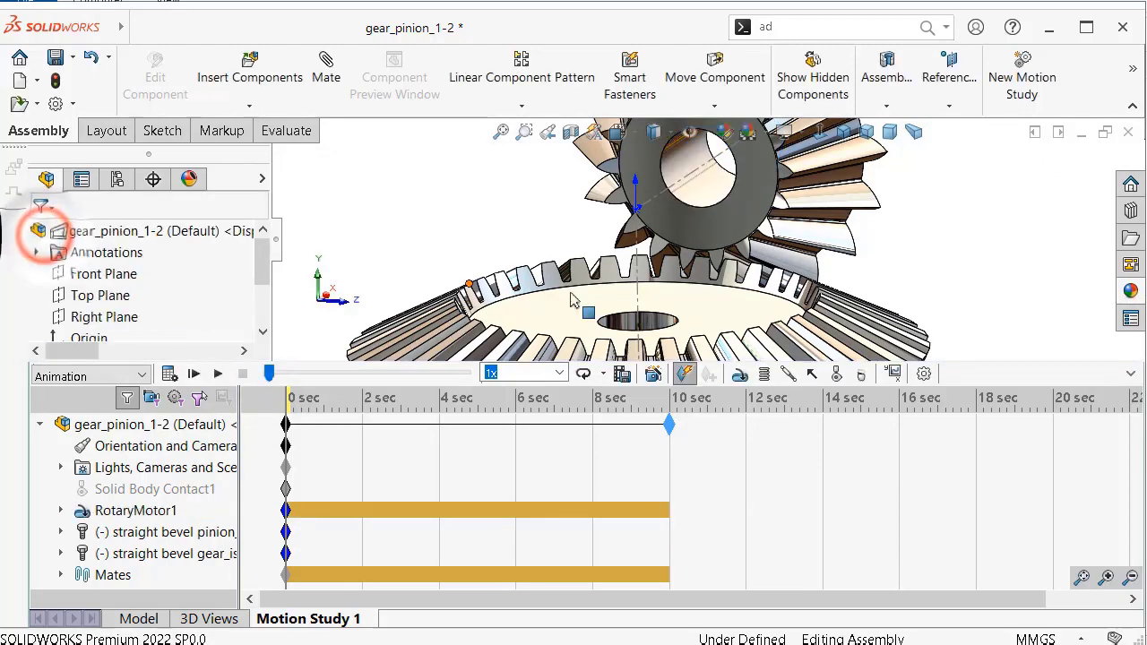
Switch Motion Study 1 to a Motion Analysis study and calculate it.
left_click(178, 374)
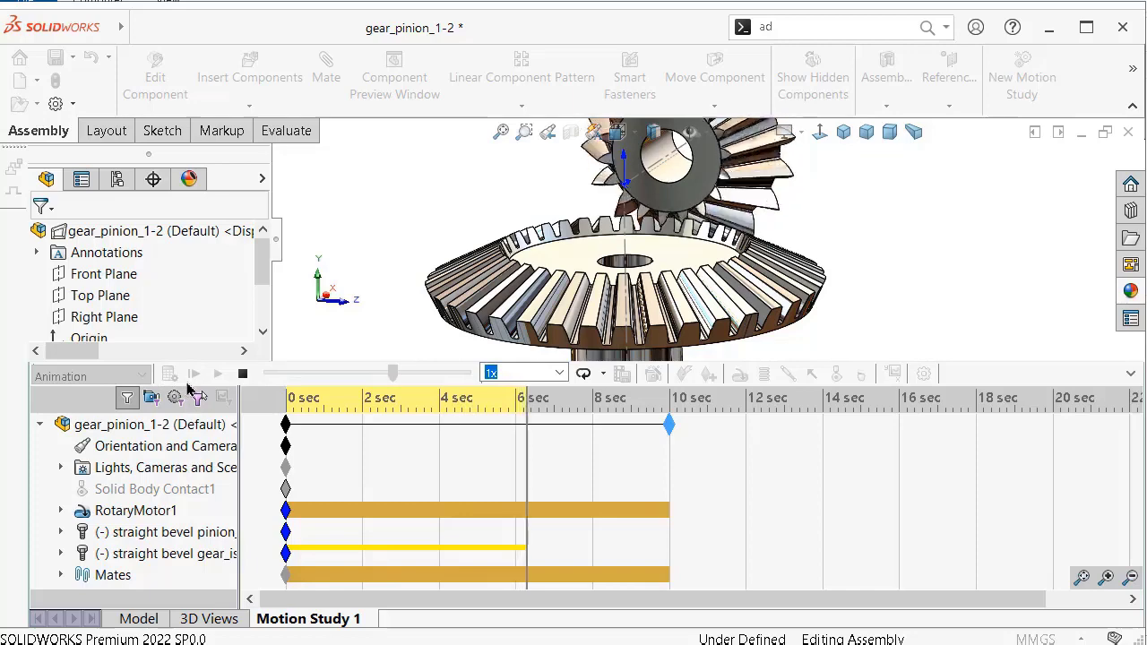
left_click(242, 374)
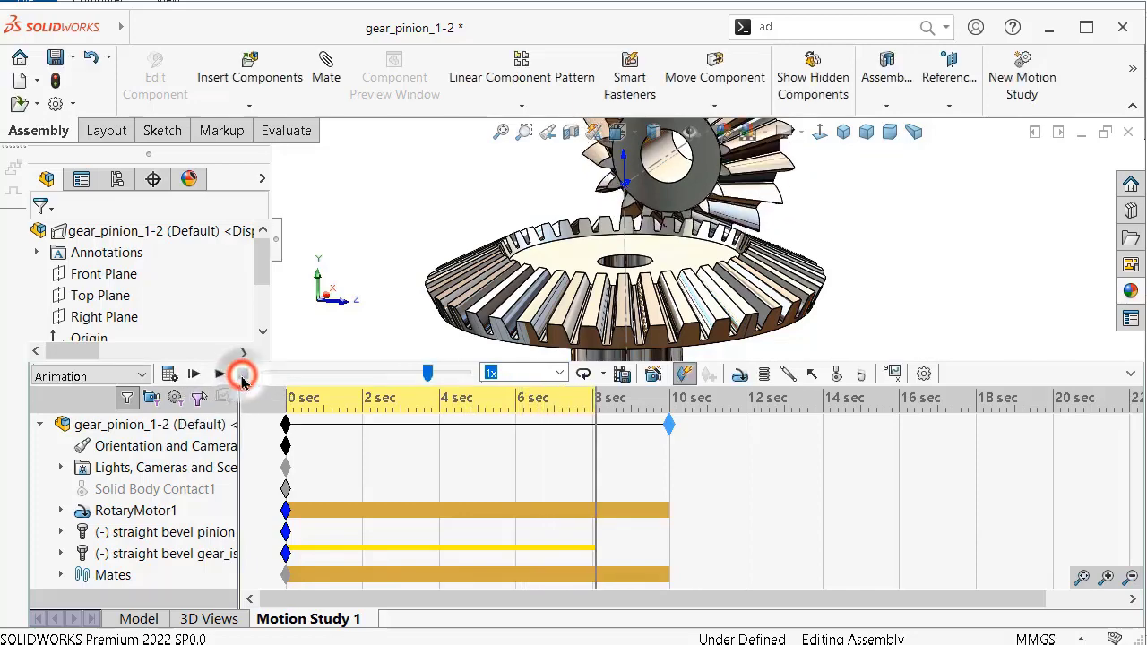
left_click(141, 376)
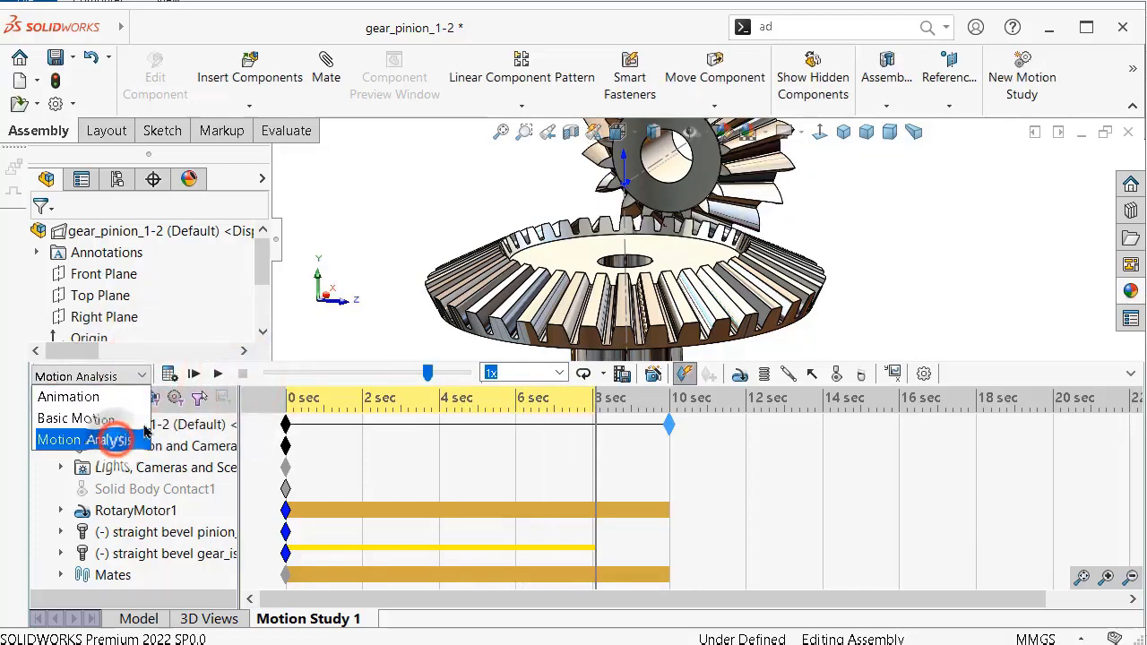
left_click(116, 439)
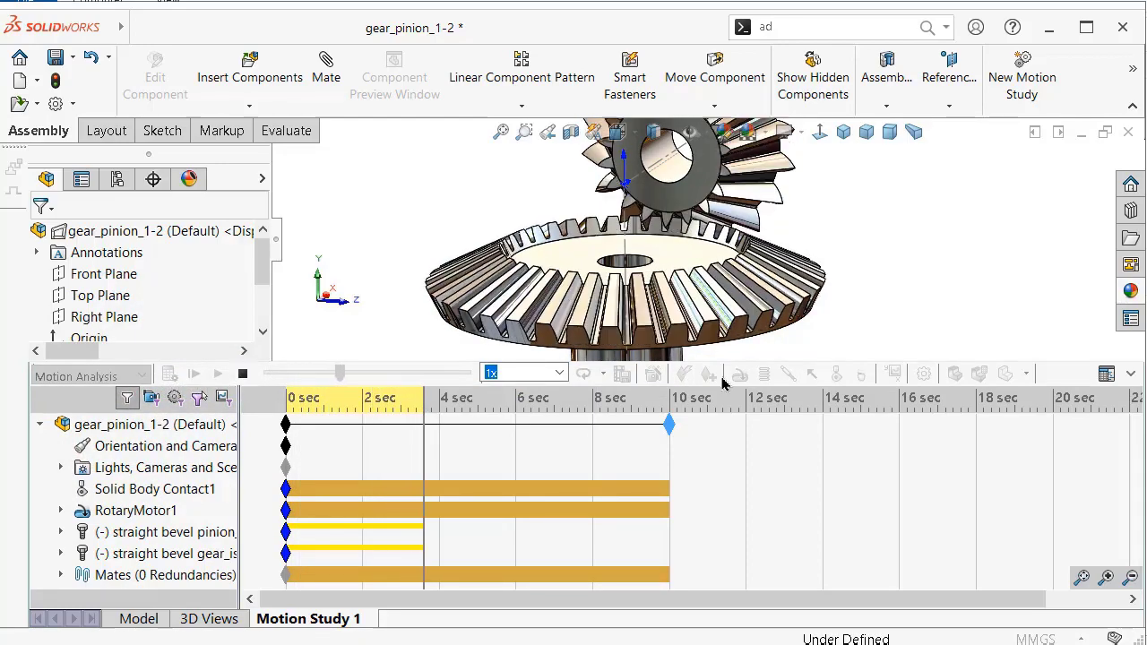
left_click(1131, 373)
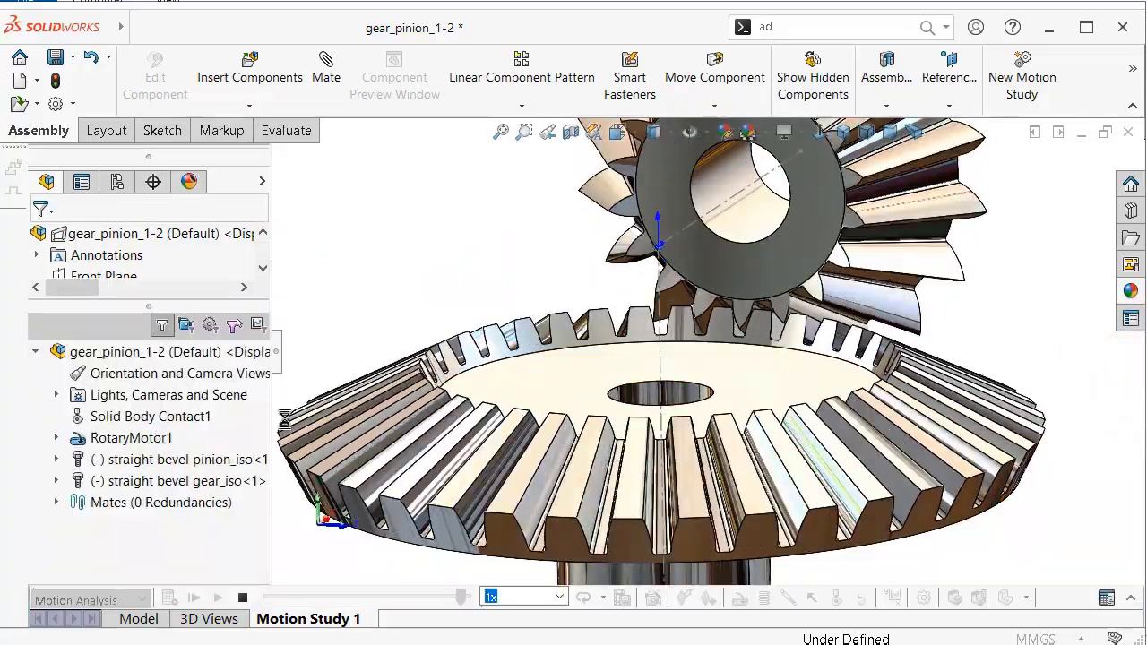
Play Motion Study 1 once in Normal mode at 0.5x speed, viewing the gears in perspective.
left_click(560, 598)
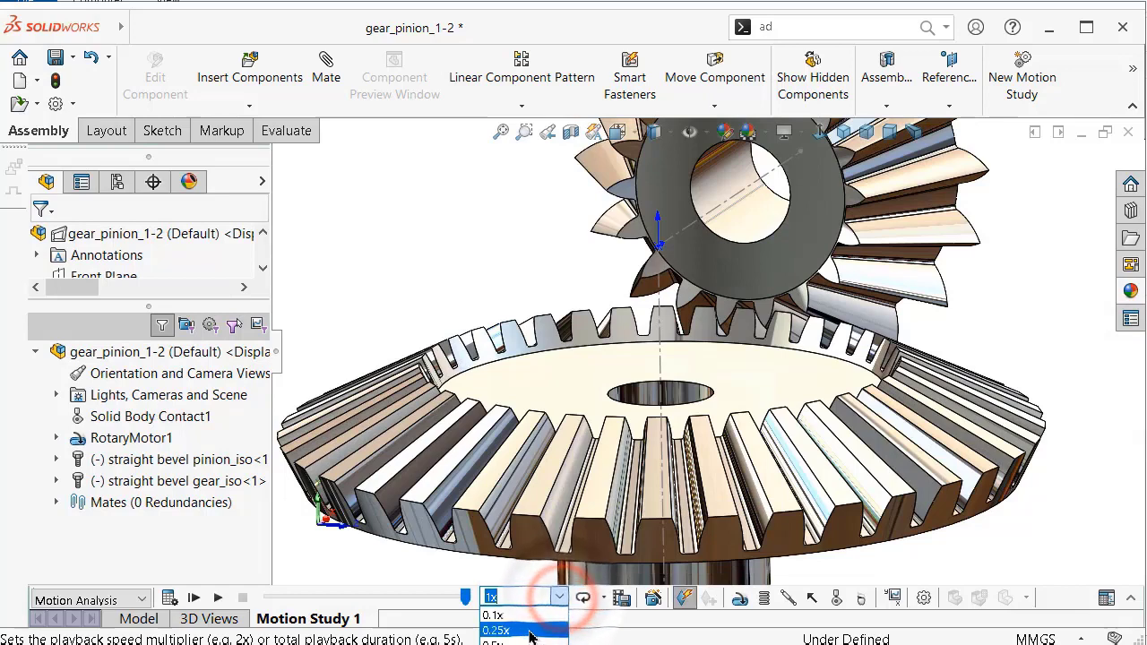
left_click(604, 602)
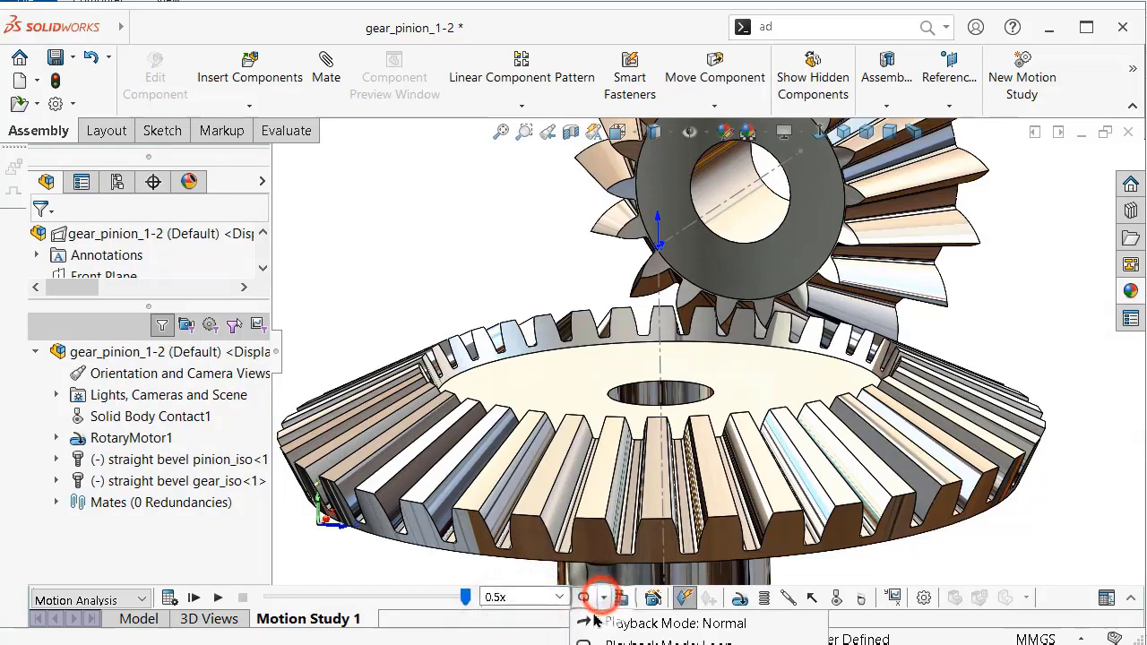
left_click(594, 618)
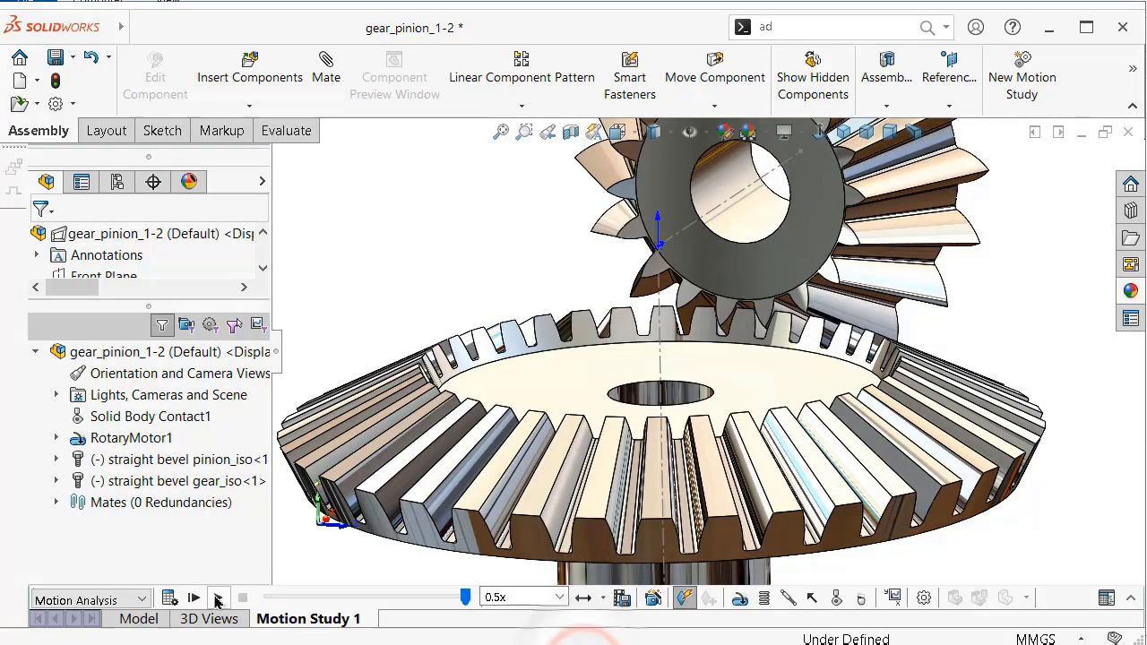
left_click(218, 599)
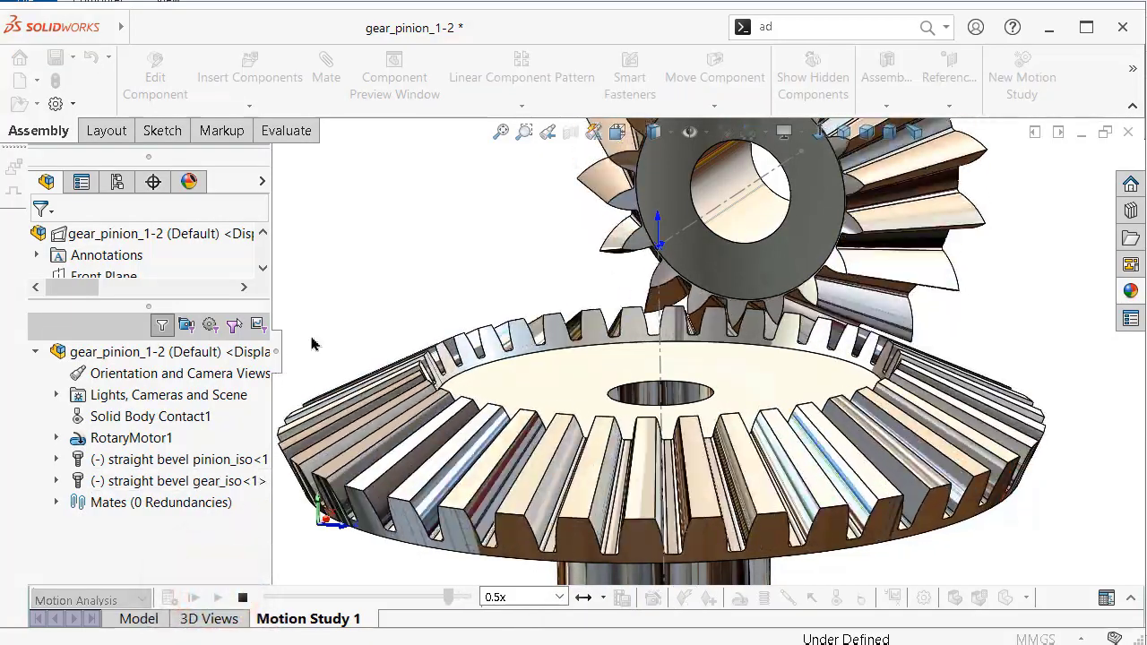
left_click(278, 355)
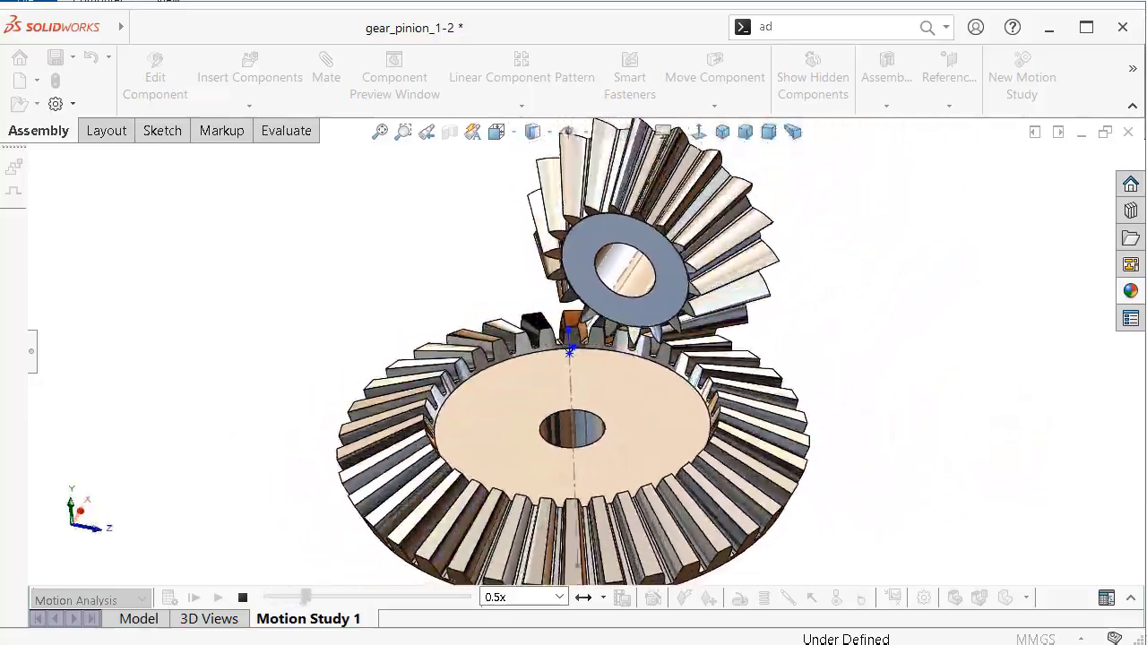
left_click(792, 131)
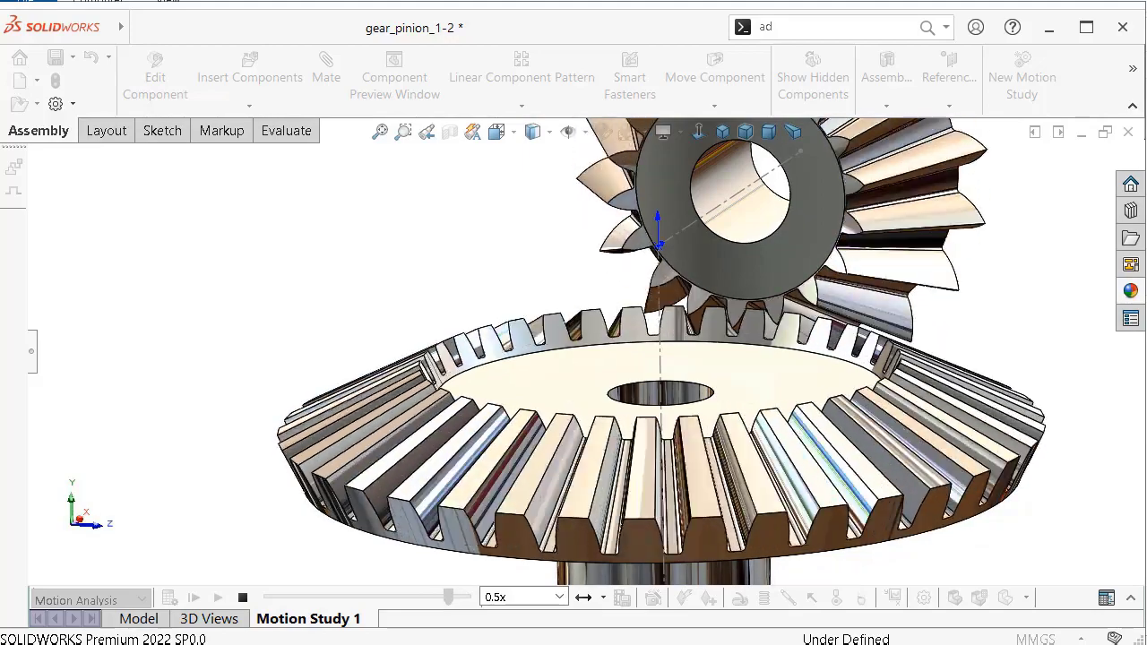
left_click(242, 598)
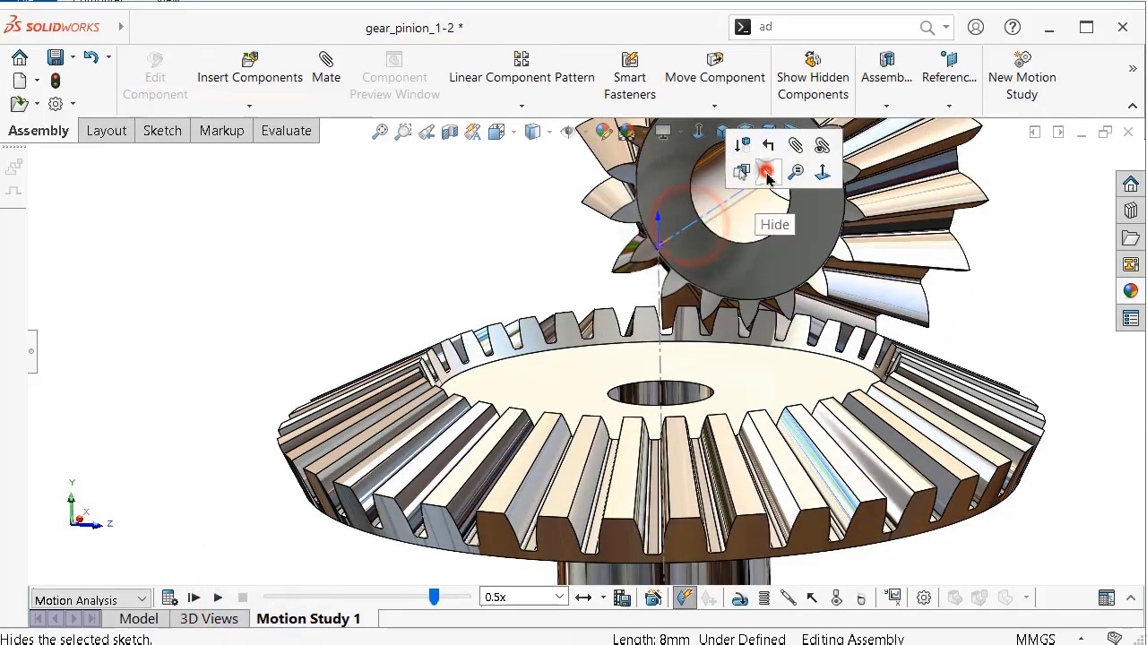
Turn on Ambient Occlusion shading from the View Settings menu.
left_click(679, 134)
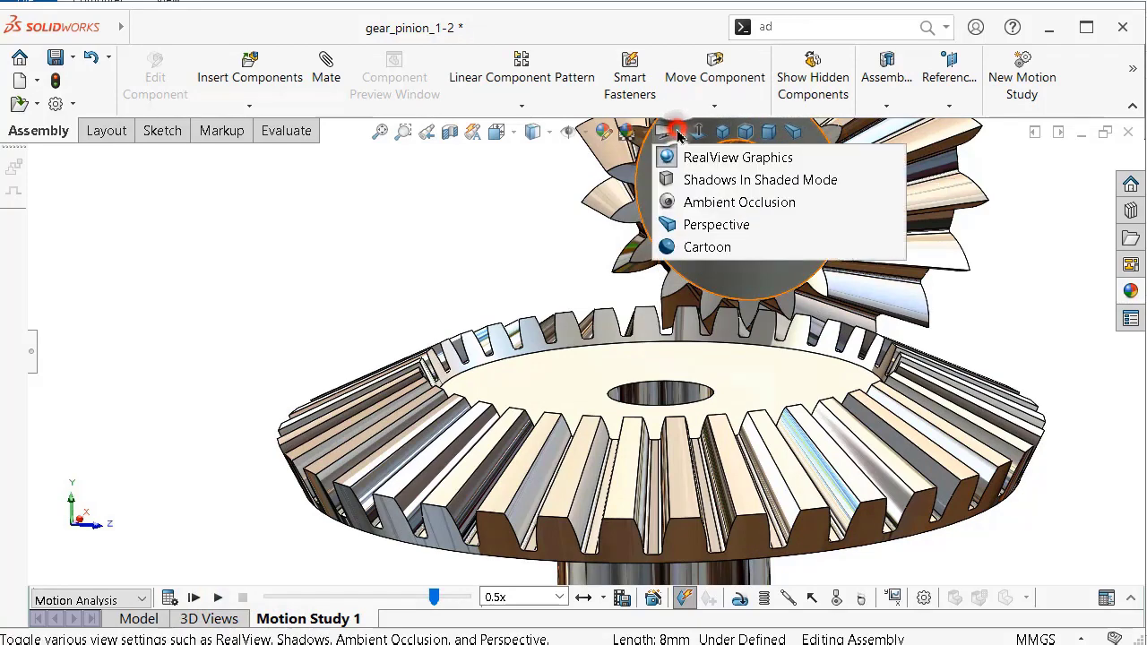
left_click(700, 190)
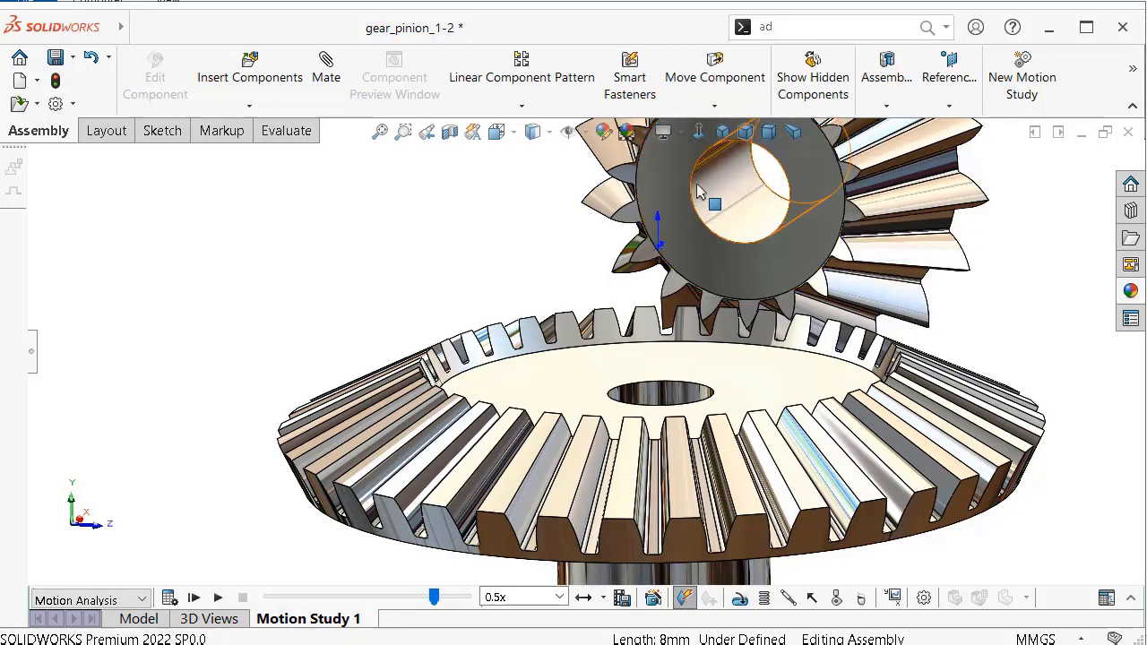
left_click(680, 136)
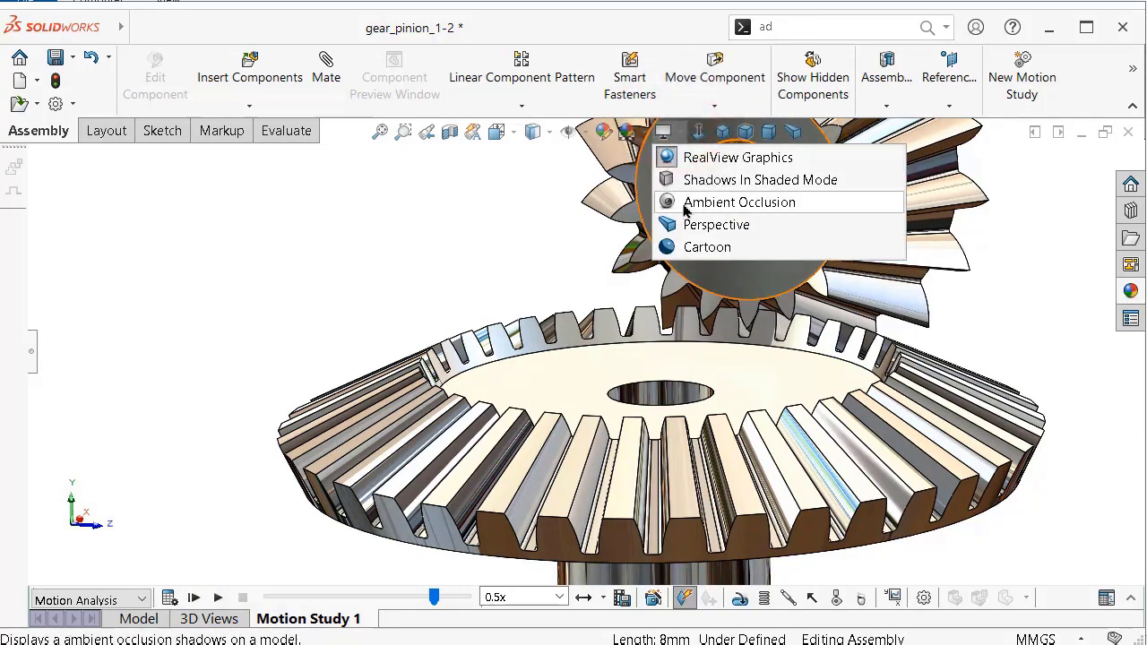
left_click(685, 206)
Check the Apply Scene and Hide/Show options without changes, then replay Motion Study 1.
left_click(651, 132)
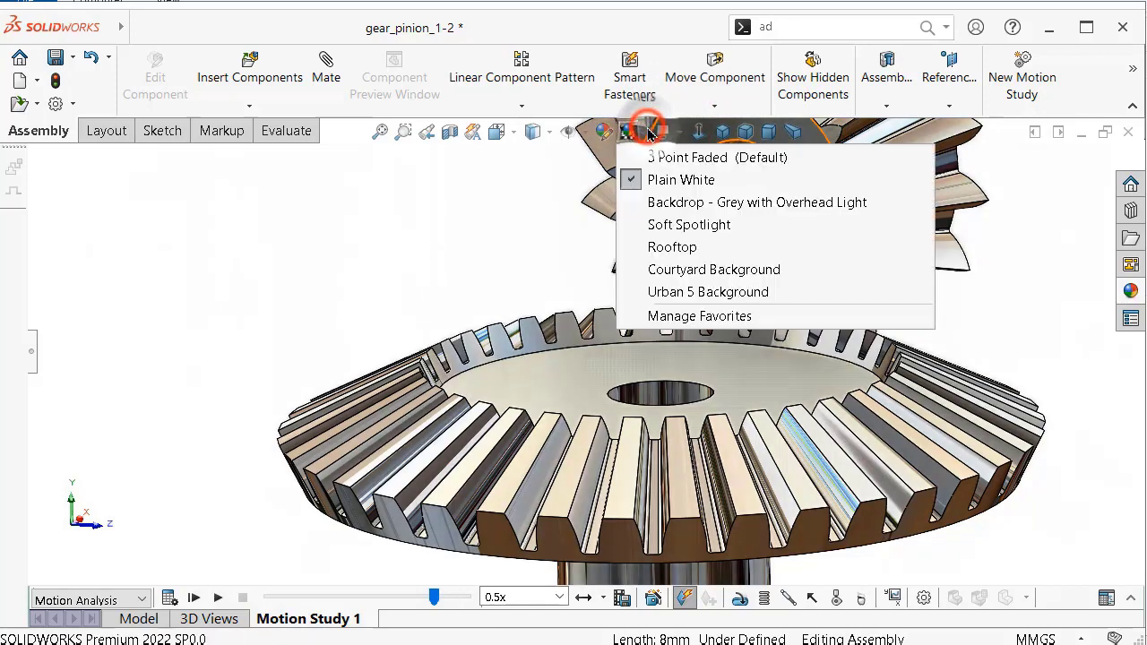
left_click(521, 199)
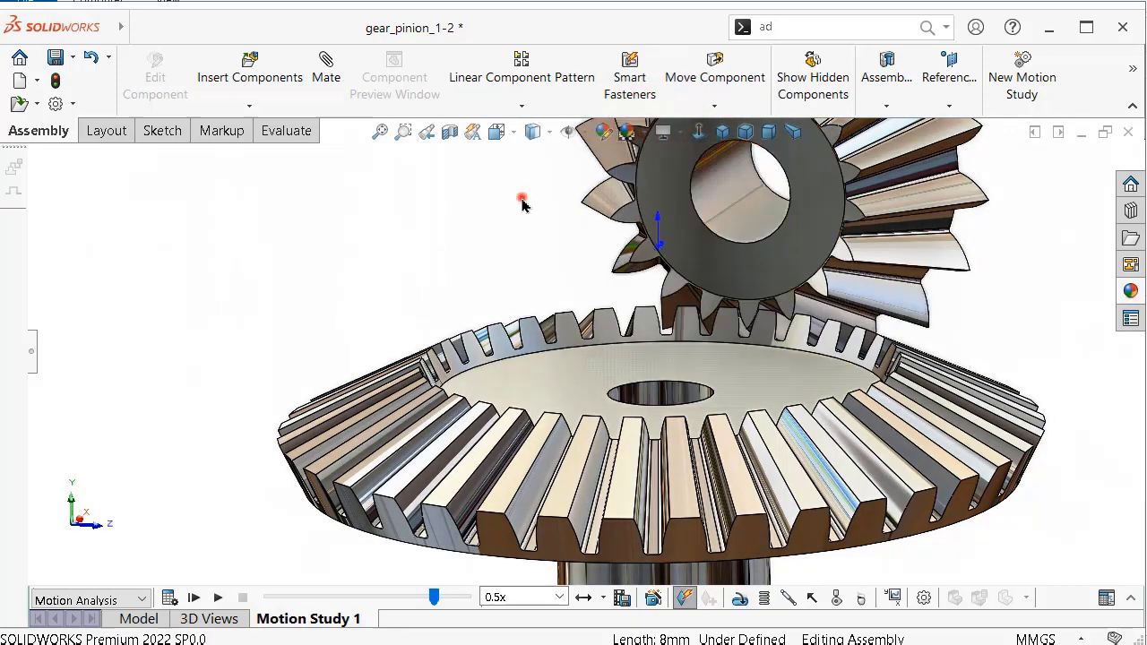
left_click(584, 134)
left_click(437, 233)
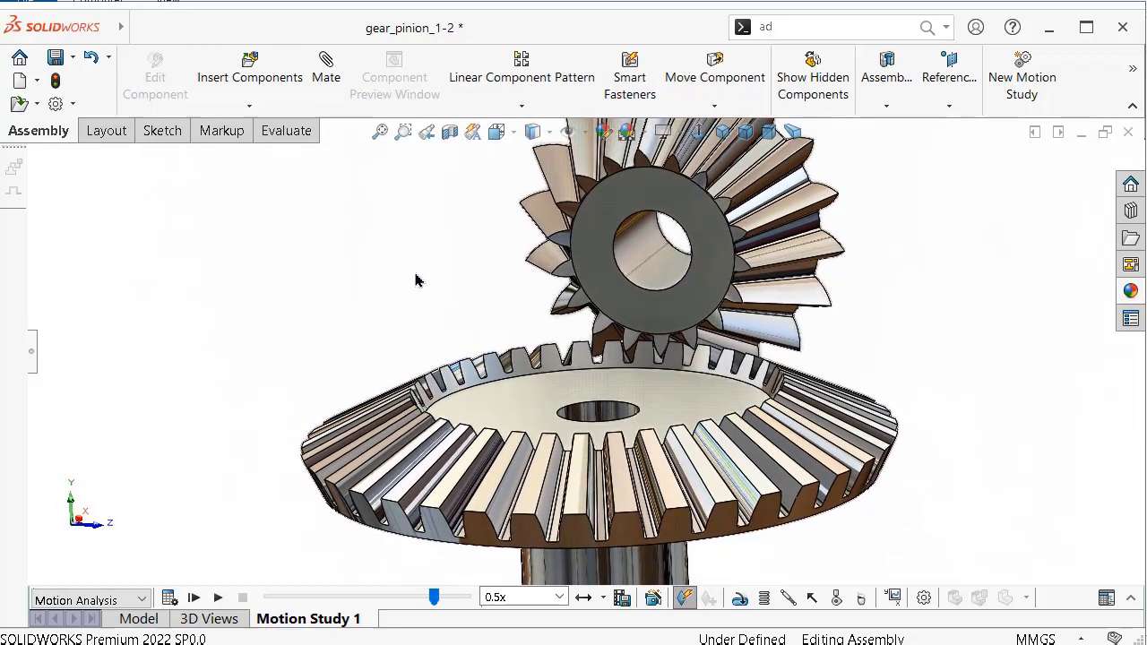
left_click(216, 598)
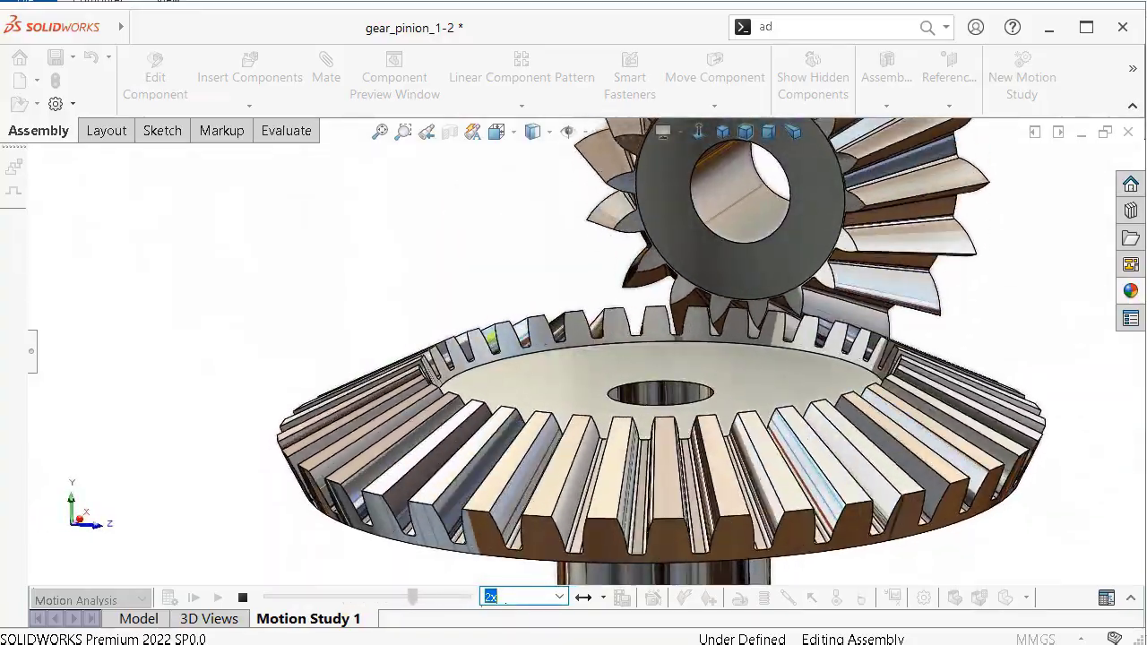
Stop playback and return to the assembly model view with the feature tree expanded.
left_click(247, 597)
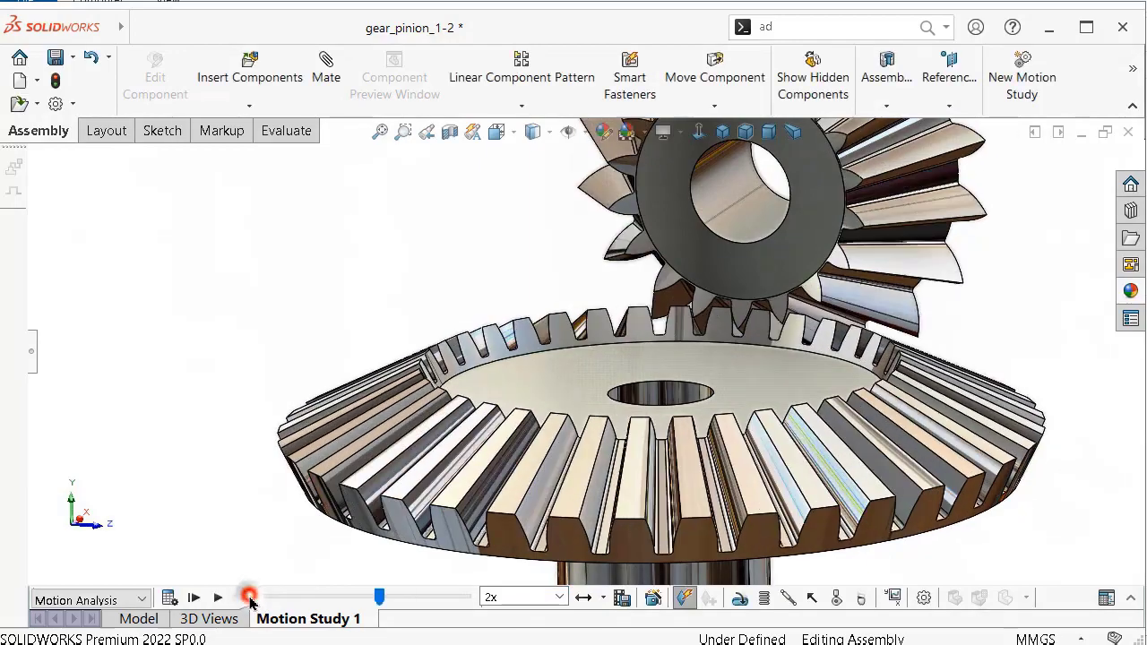
left_click(130, 617)
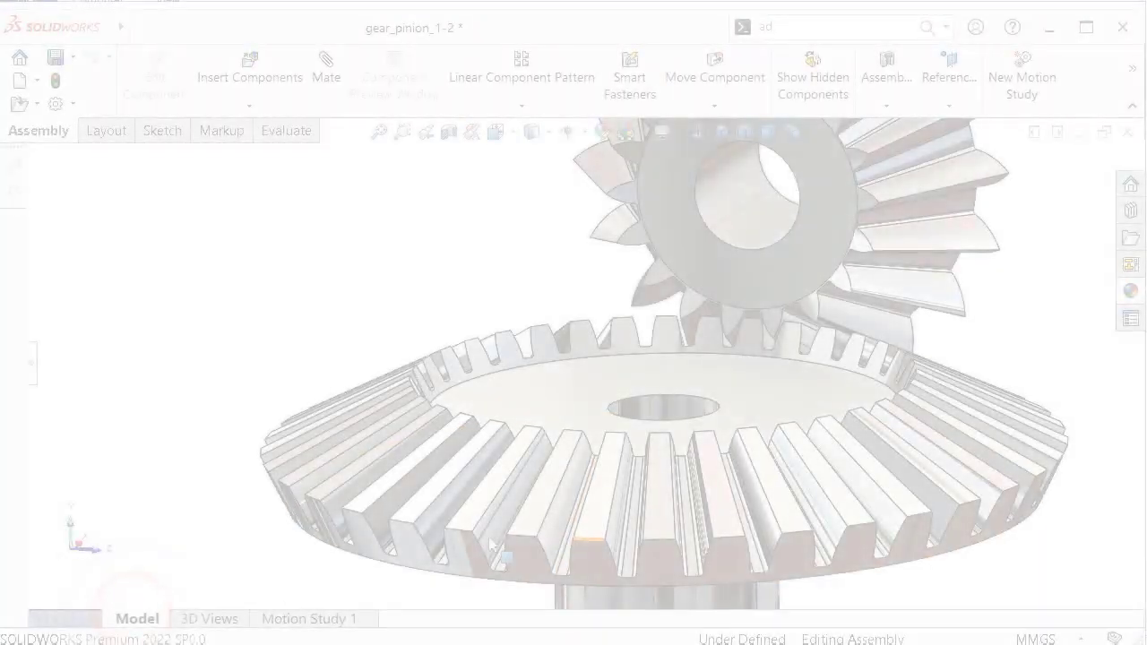
left_click(32, 367)
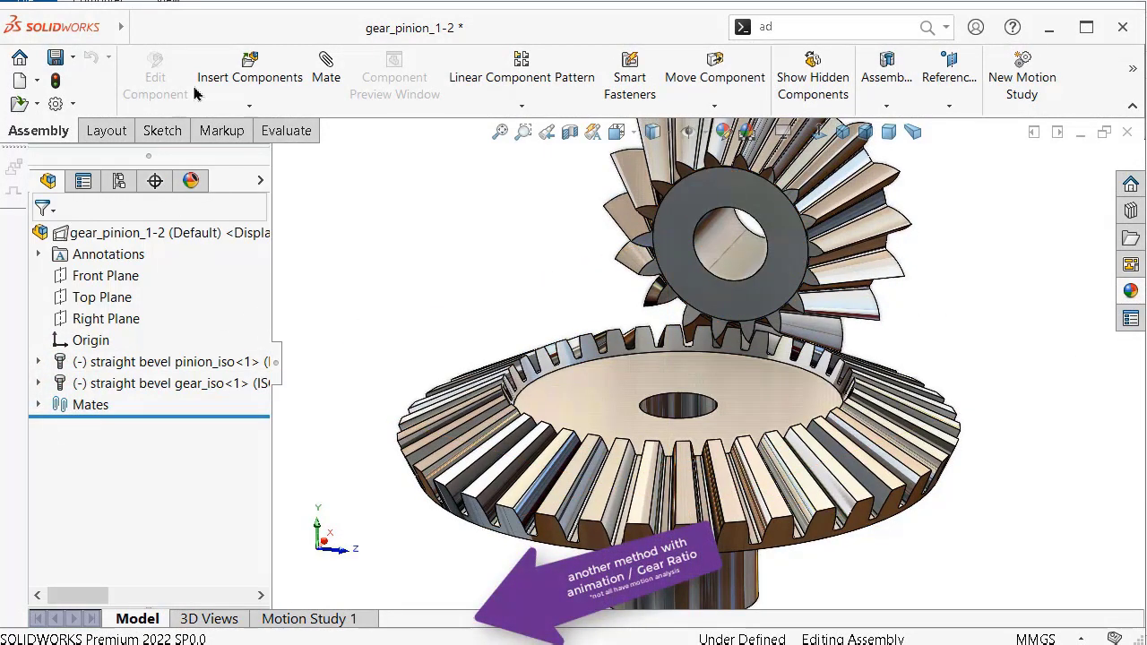
Copy Motion Study 1 into a new Motion Study 2 and open it.
right_click(274, 617)
left_click(312, 384)
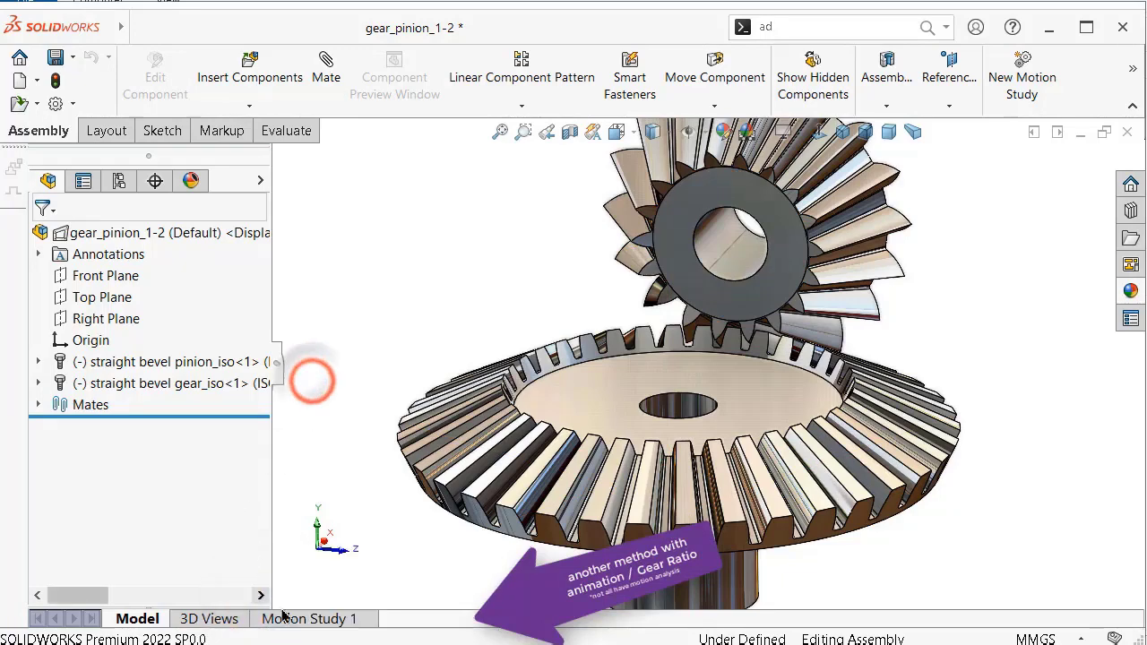
left_click(299, 613)
right_click(301, 618)
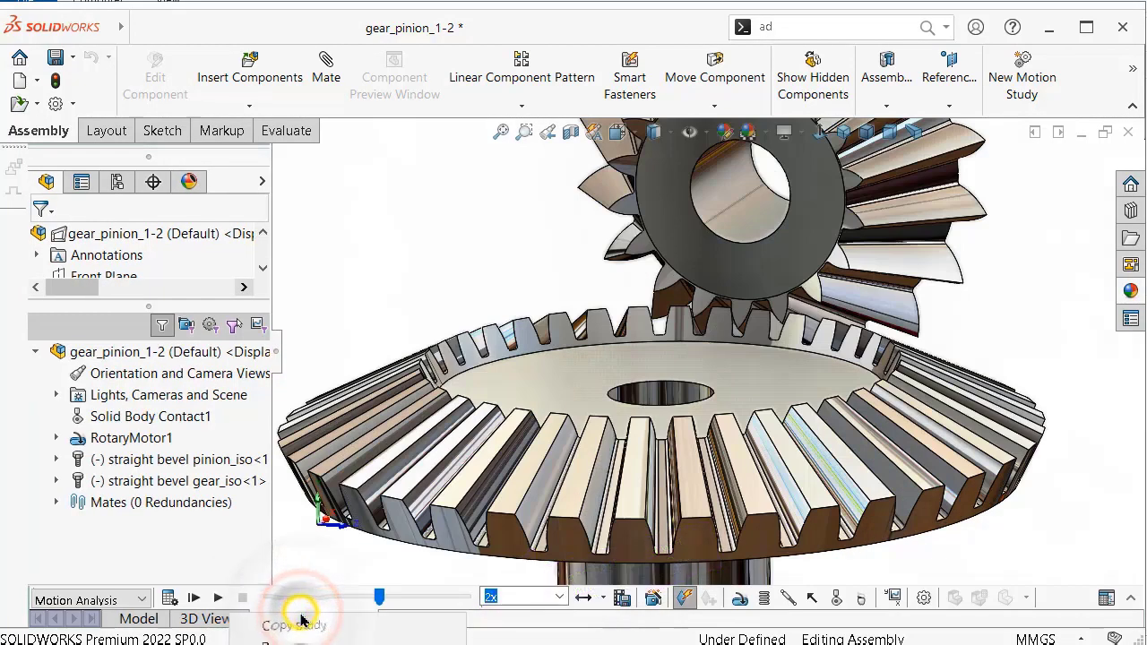
left_click(295, 626)
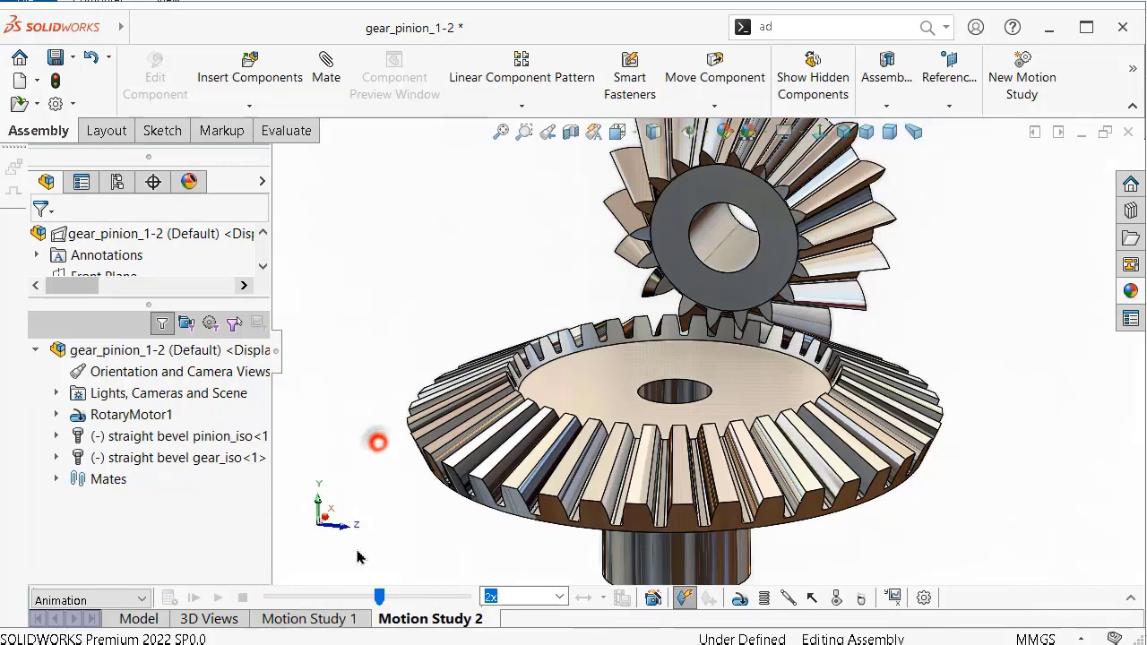
left_click(423, 619)
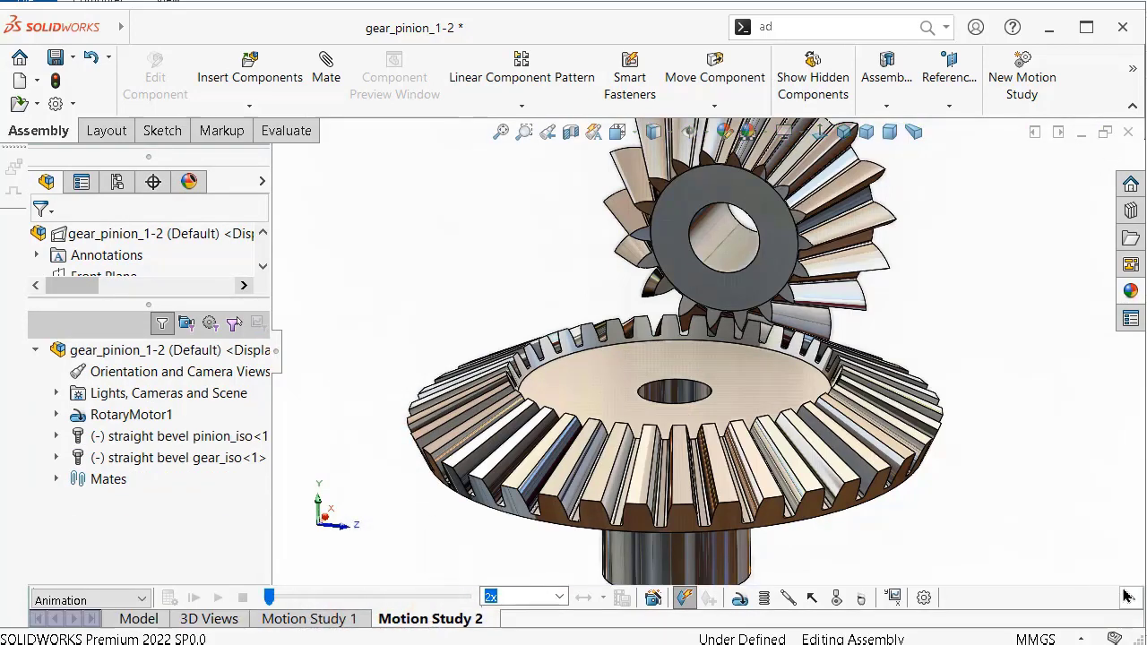
left_click(137, 618)
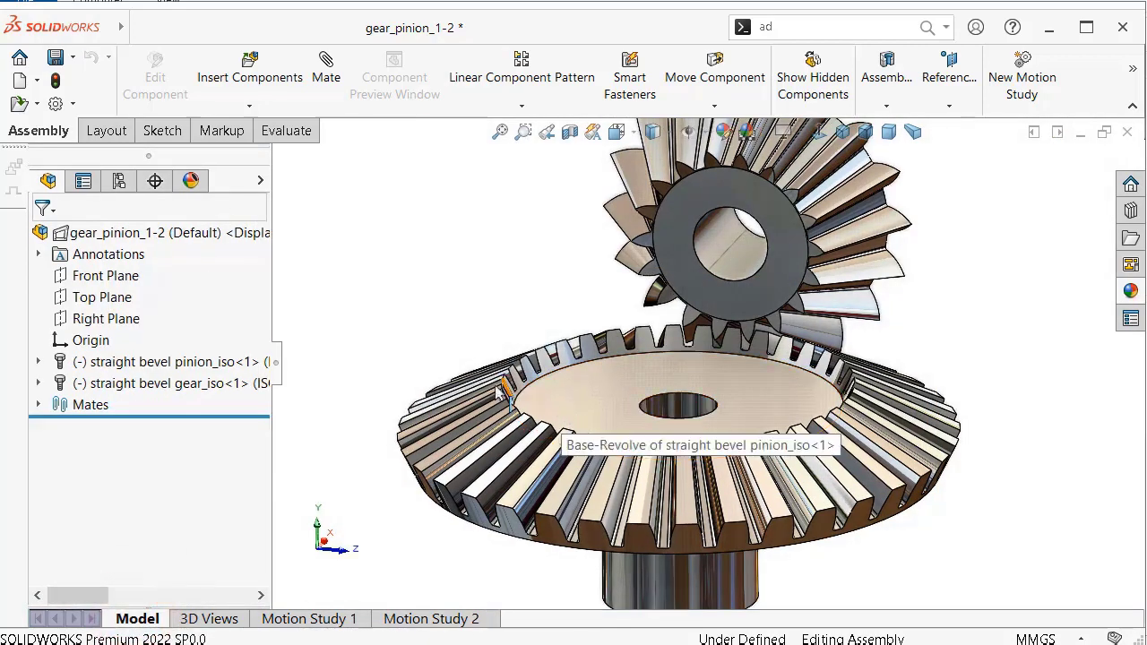
left_click(439, 618)
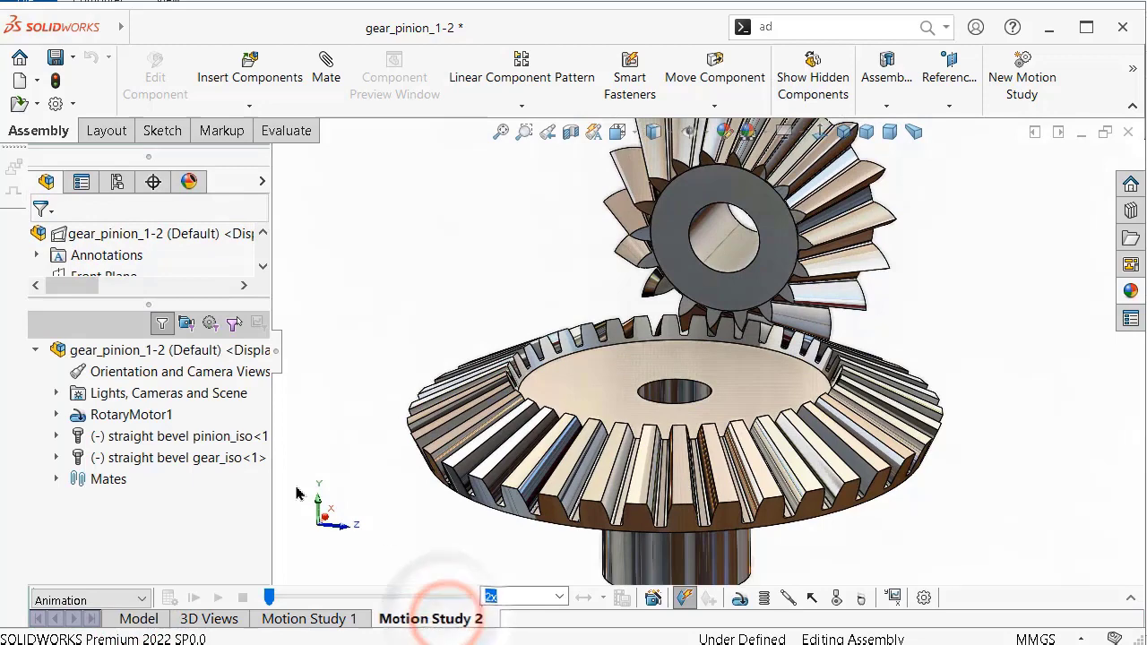
Add GearMate1 at a 1:2 ratio between the pinion and bevel gear bores, then turn the gears to test it.
left_click(327, 63)
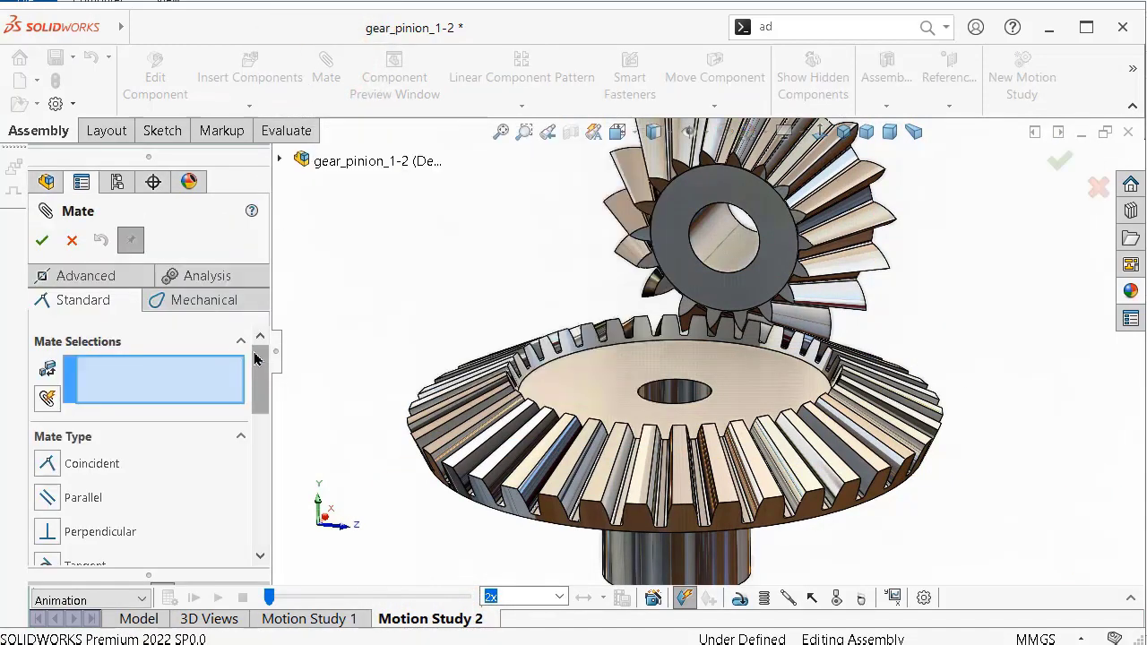
left_click(224, 304)
left_click_drag(258, 383, 265, 437)
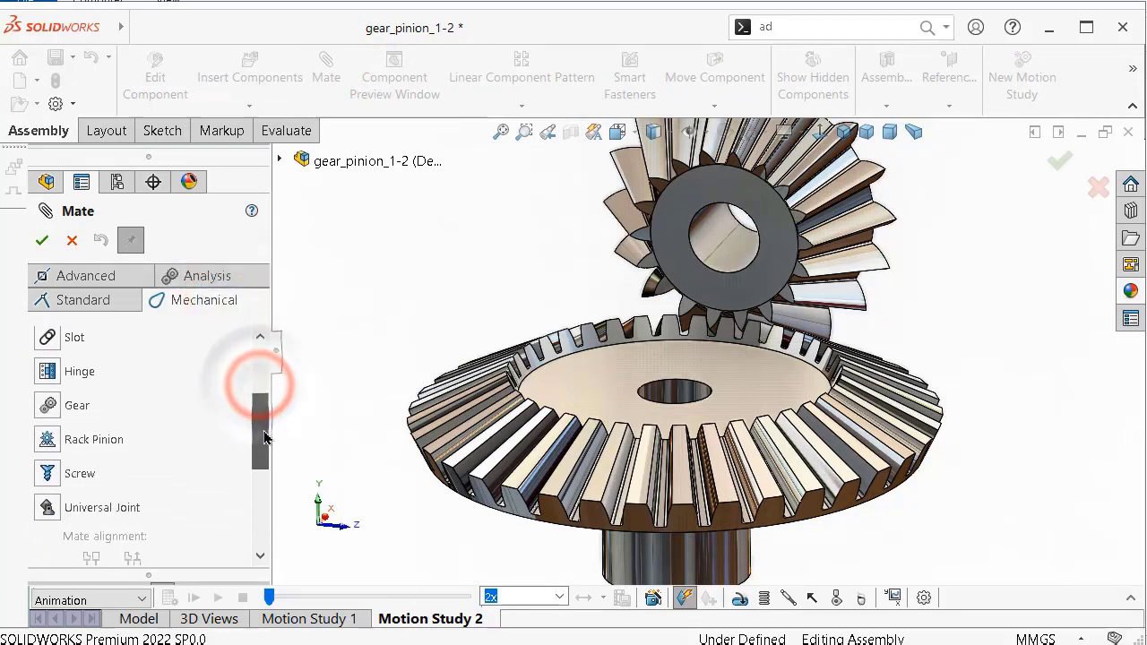
left_click(77, 408)
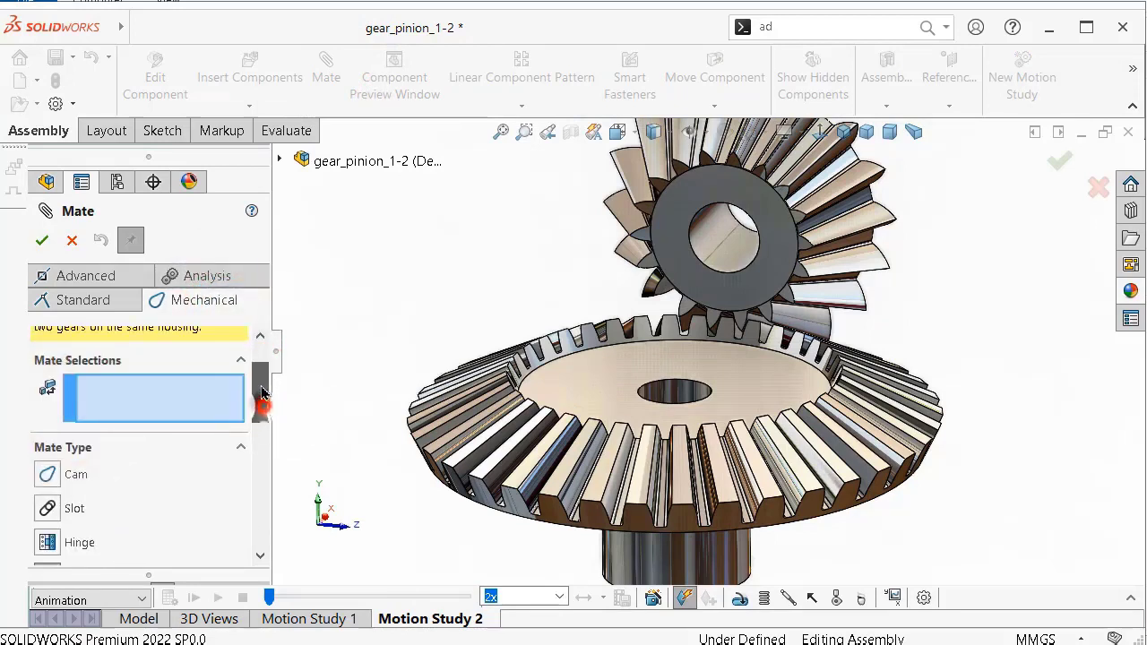
left_click_drag(255, 398, 255, 455)
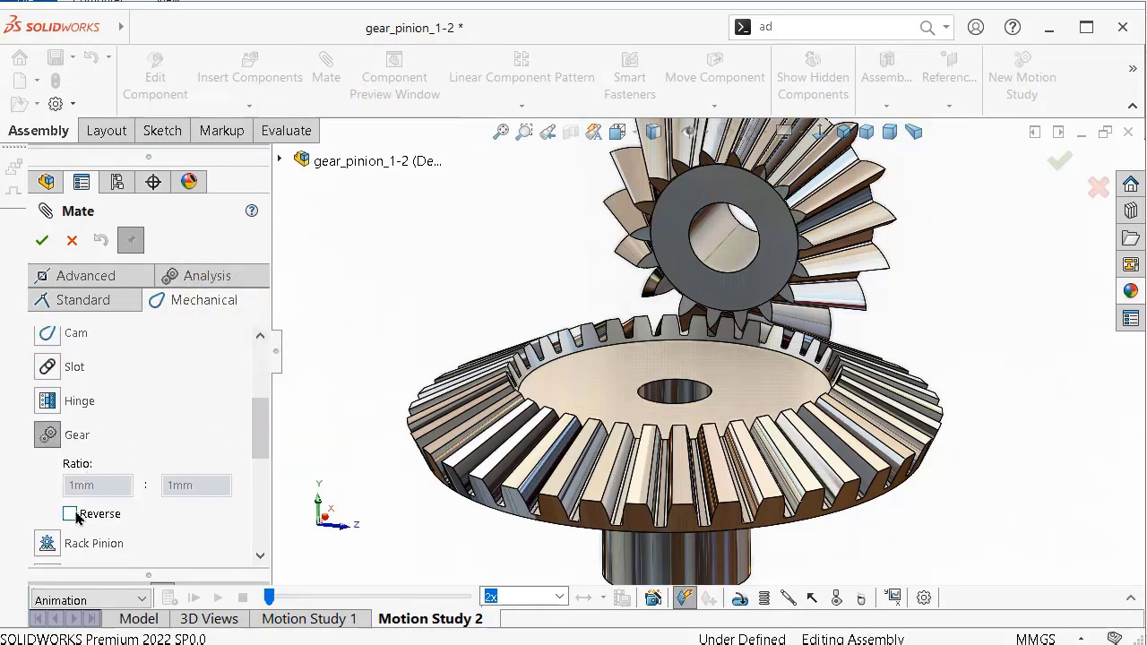
left_click(759, 275)
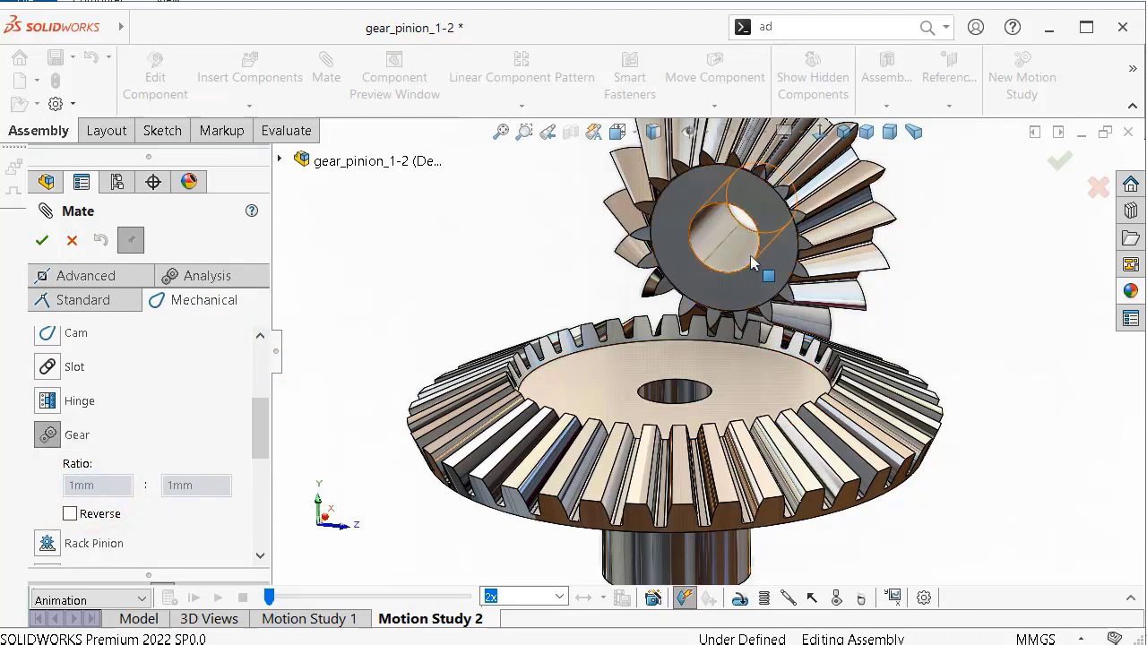
left_click(694, 392)
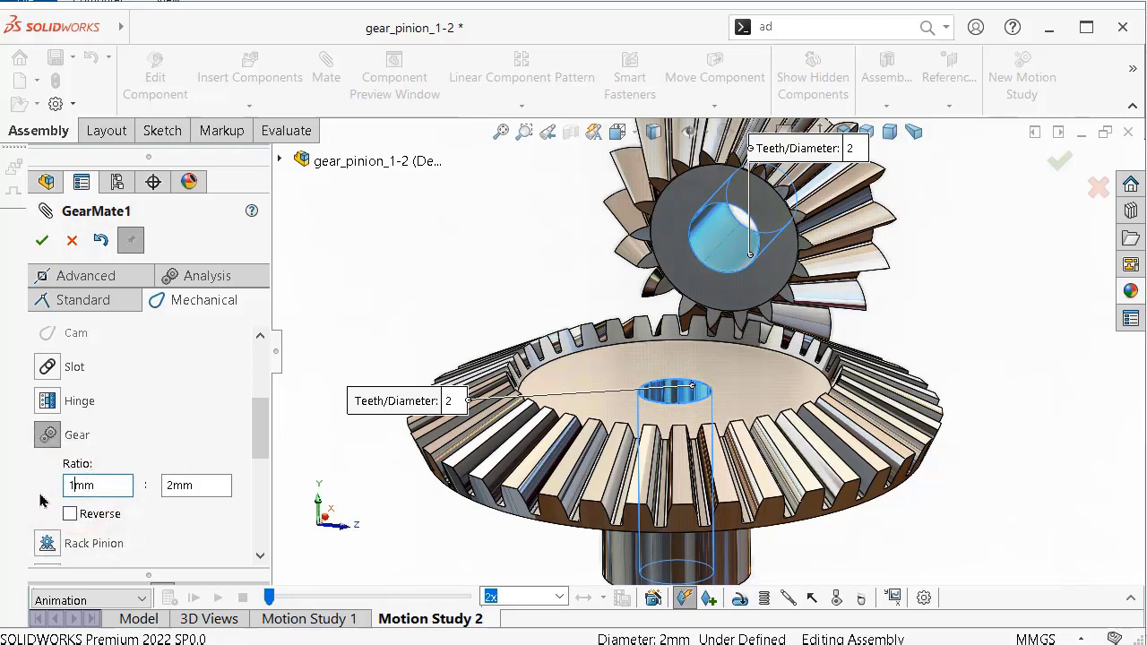
left_click(40, 494)
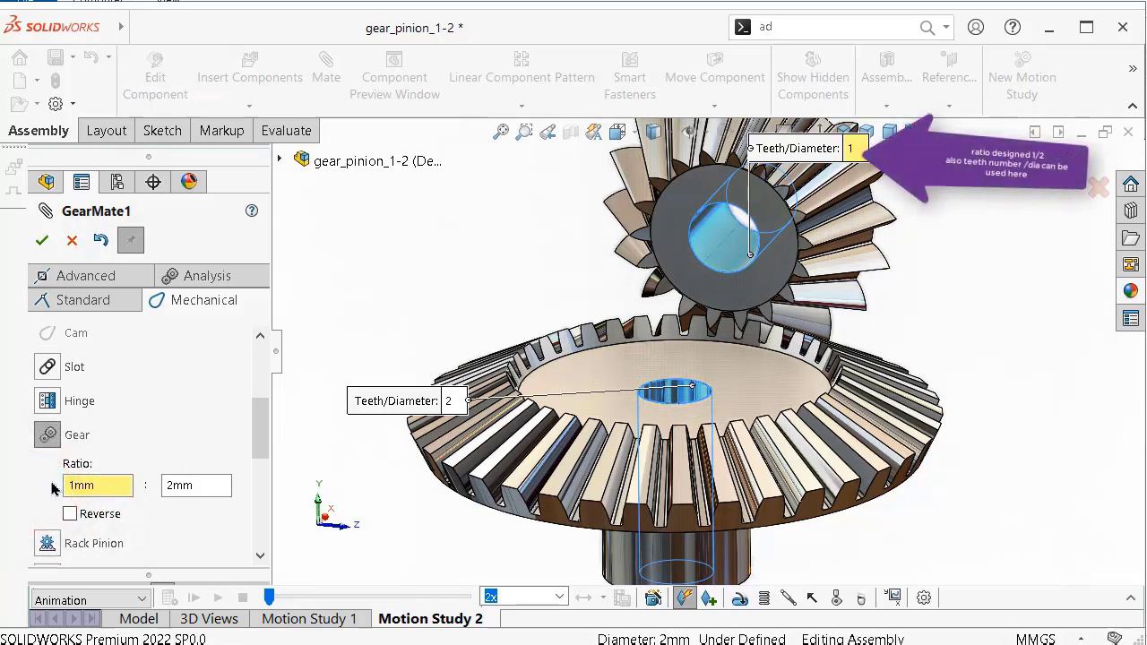
left_click(41, 244)
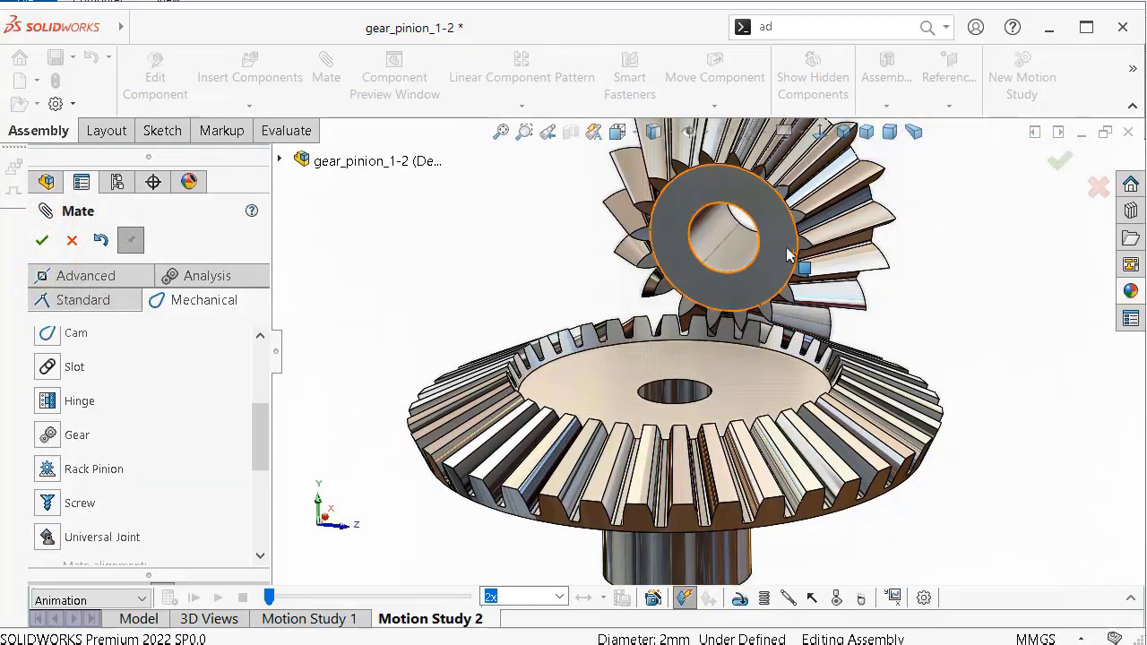
left_click_drag(788, 256, 683, 226)
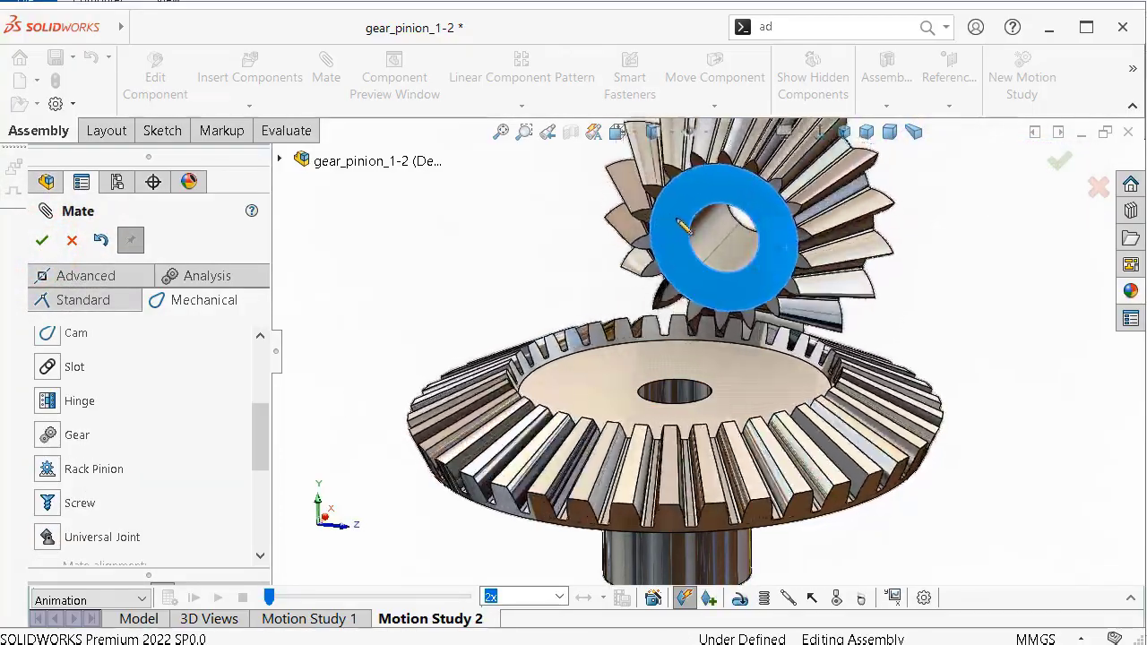
mouse_move(683, 226)
left_mouse_down()
mouse_move(793, 262)
mouse_move(735, 242)
left_mouse_up()
Spin the upper gear to check the meshing and orbit to show both gears.
left_click(43, 240)
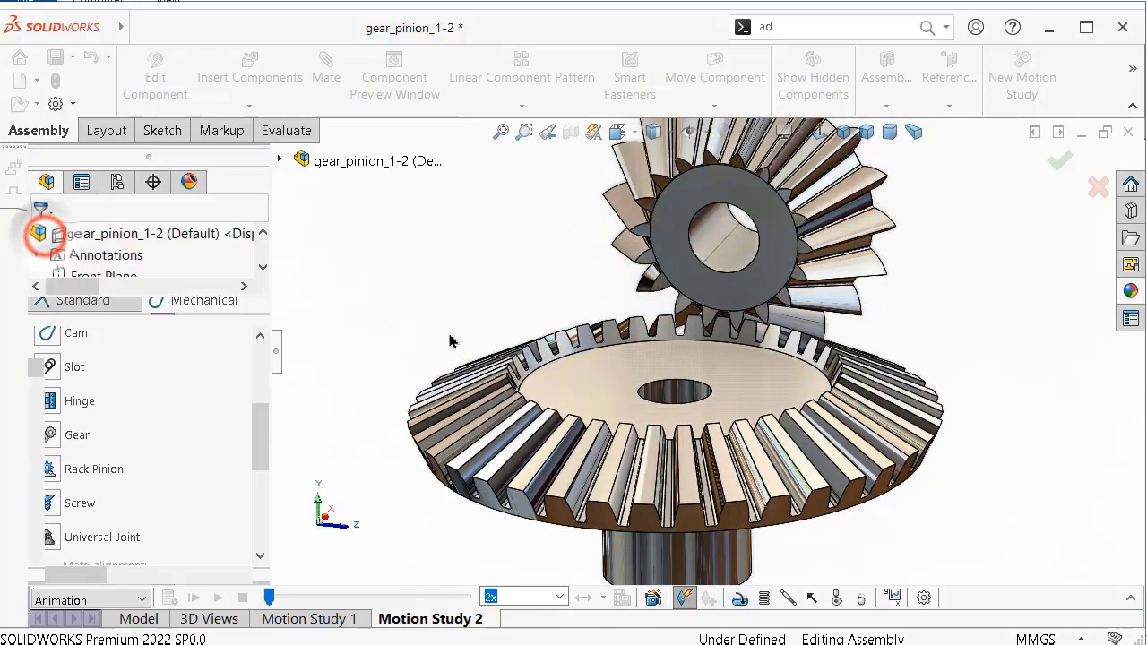
scroll(618, 260, "down", 3)
scroll(768, 320, "down", 2)
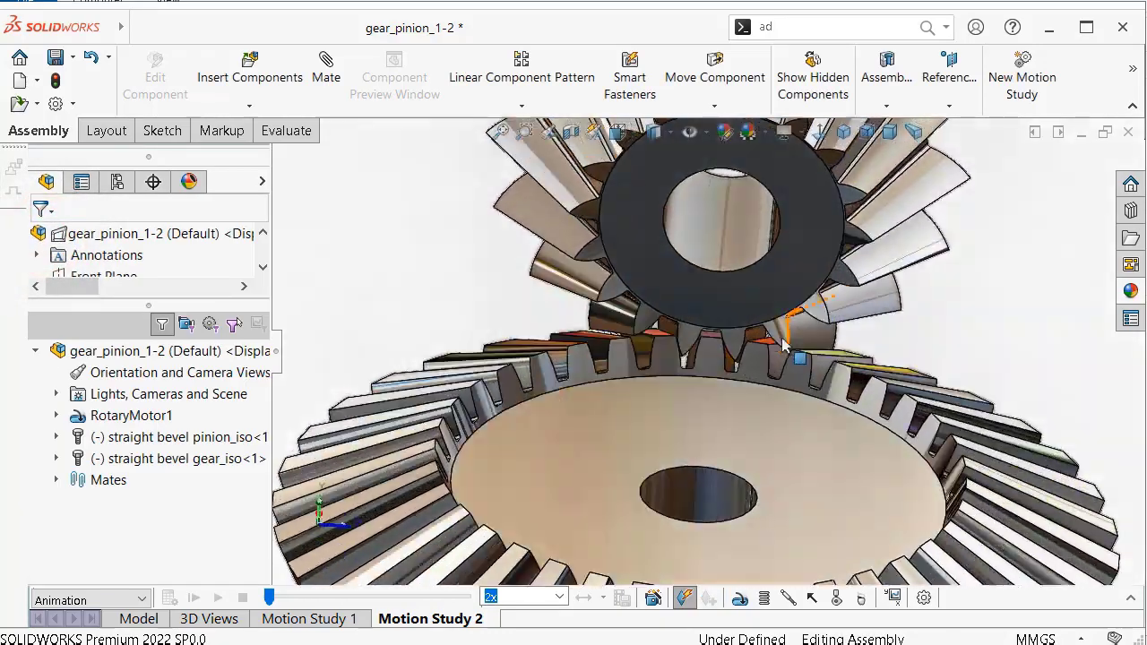
scroll(743, 305, "down", 2)
left_click(702, 283)
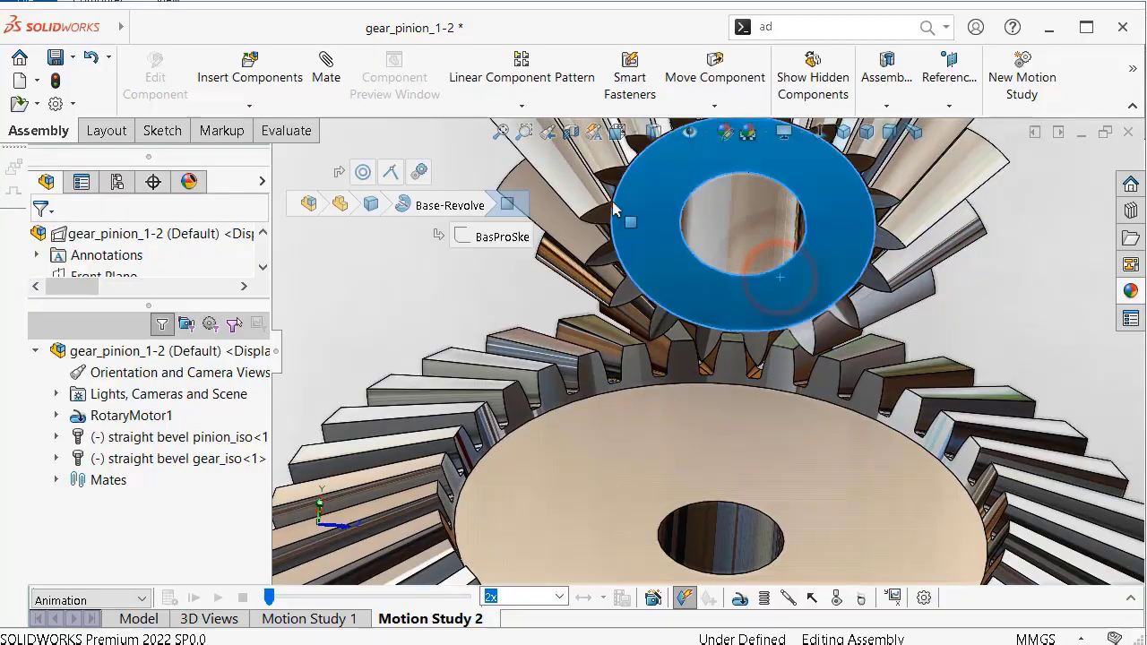
mouse_move(702, 283)
left_mouse_down()
mouse_move(632, 313)
mouse_move(654, 327)
left_mouse_up()
scroll(659, 330, "up", 3)
middle_click_drag(659, 329, 439, 394)
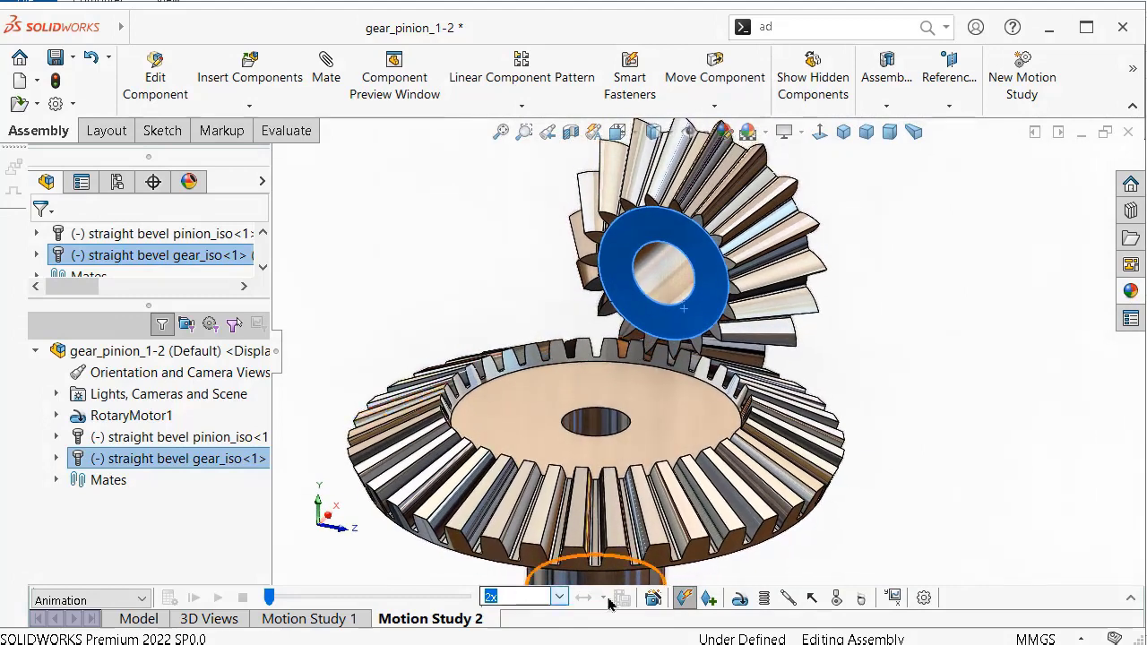
Add RotaryMotor2 on the upper gear's bore face at a constant 10 RPM.
left_click(739, 599)
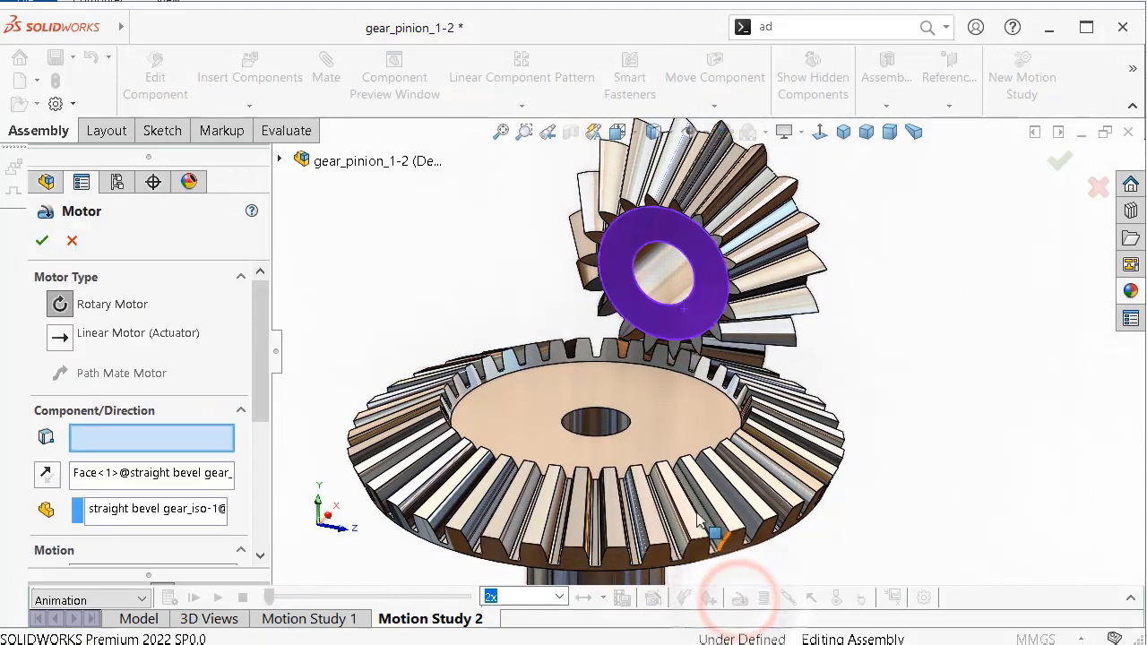
scroll(264, 338, "down", 3)
scroll(263, 338, "down", 2)
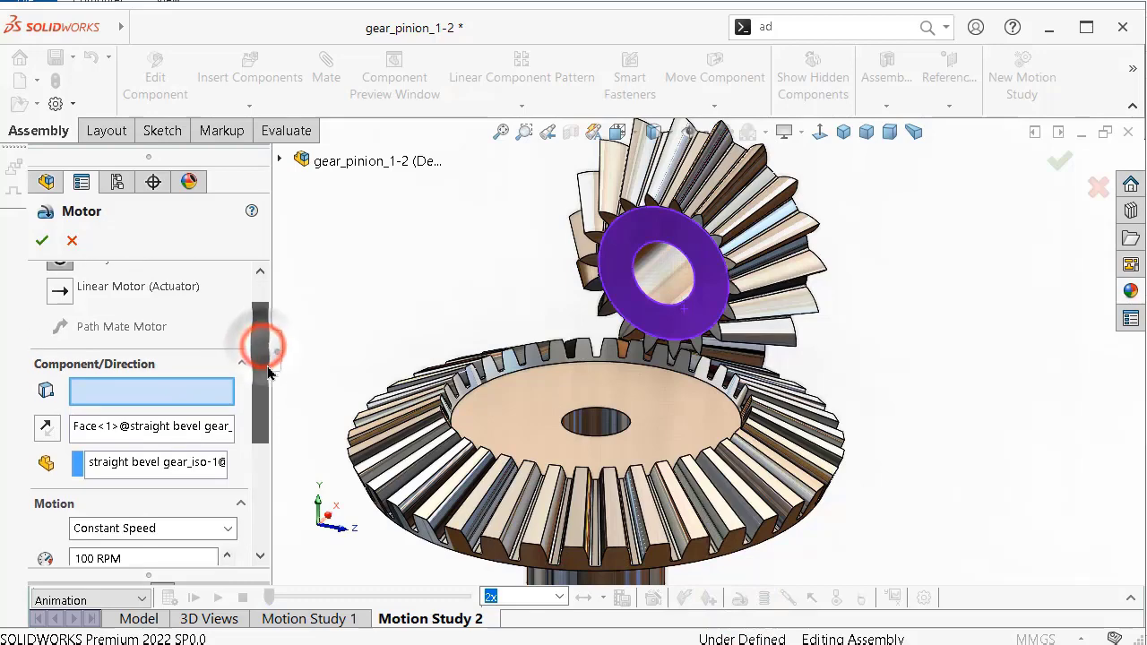
left_click_drag(263, 340, 272, 310)
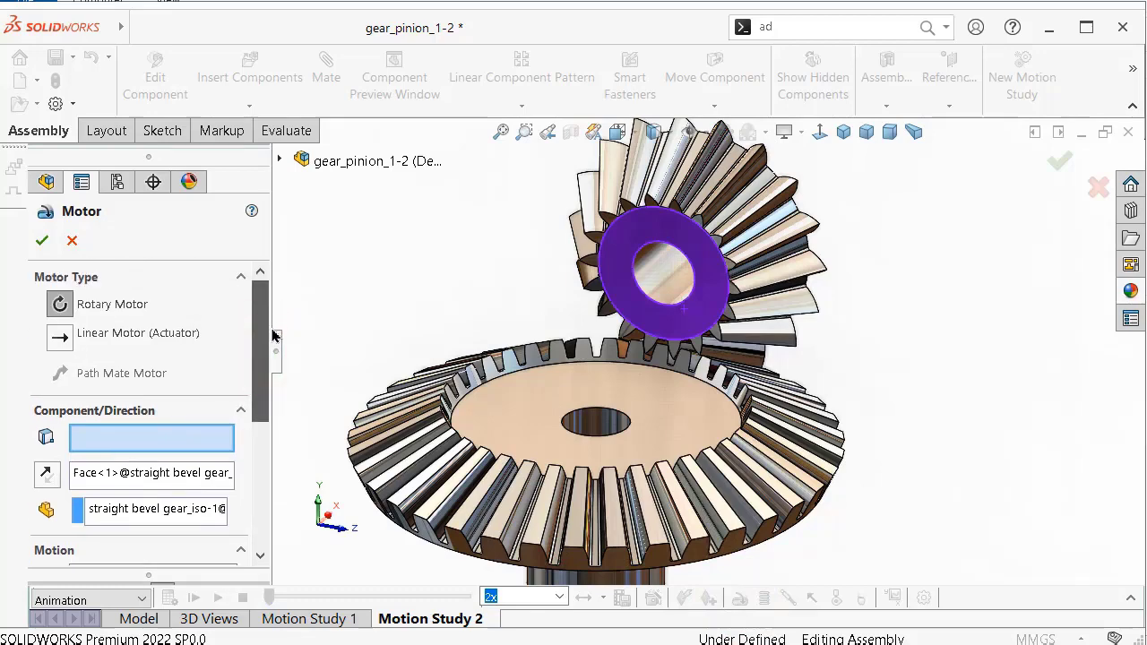
left_click(651, 288)
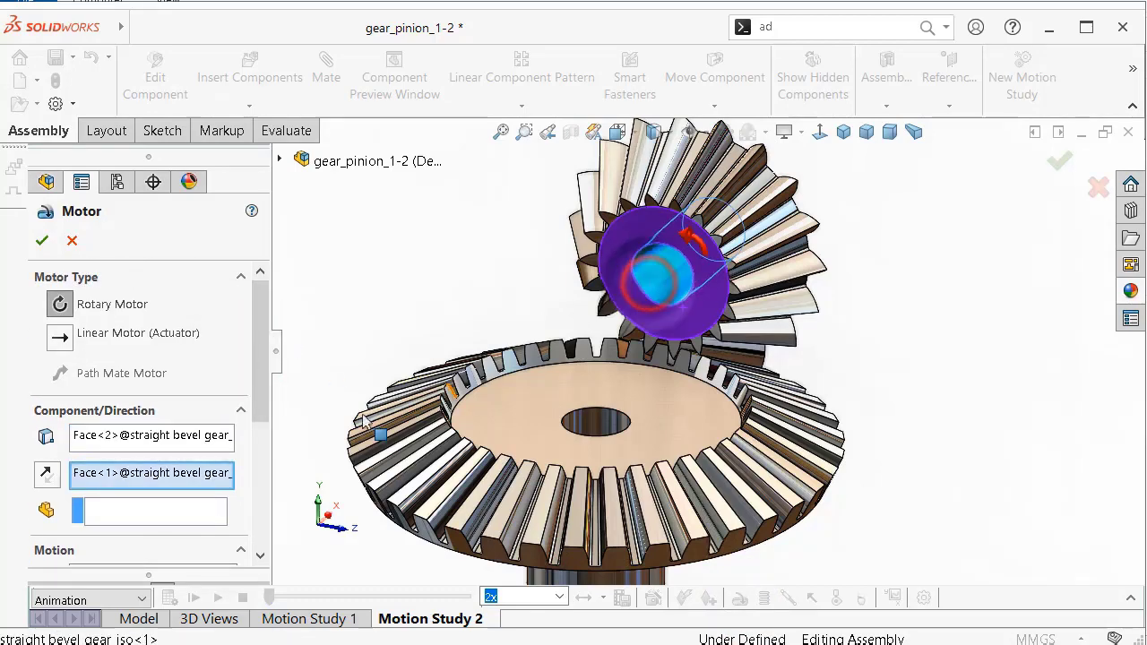
left_click_drag(262, 389, 262, 481)
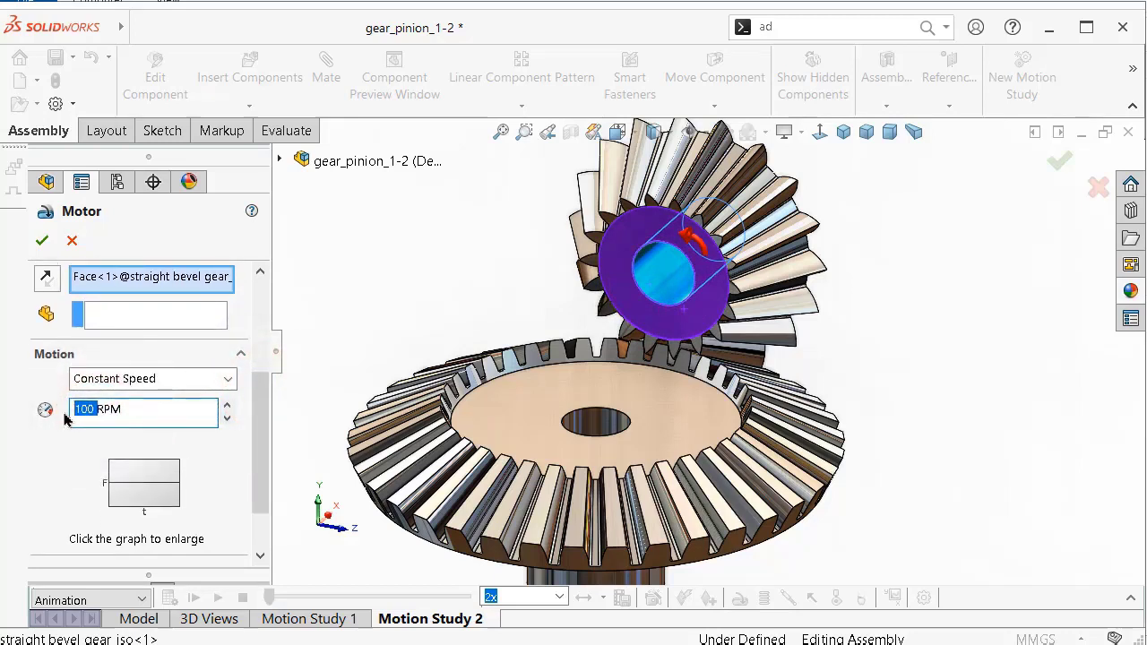
left_click(40, 238)
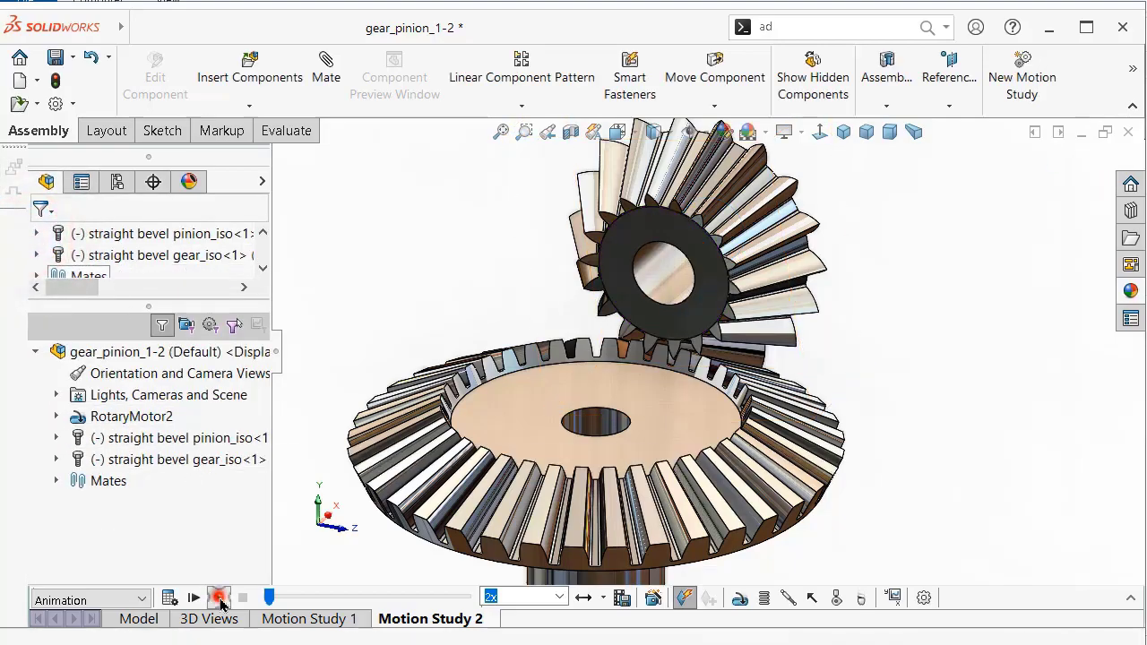
Calculate the Motion Study 2 gear animation and set playback speed to 0.25x, then 0.5x.
left_click(220, 598)
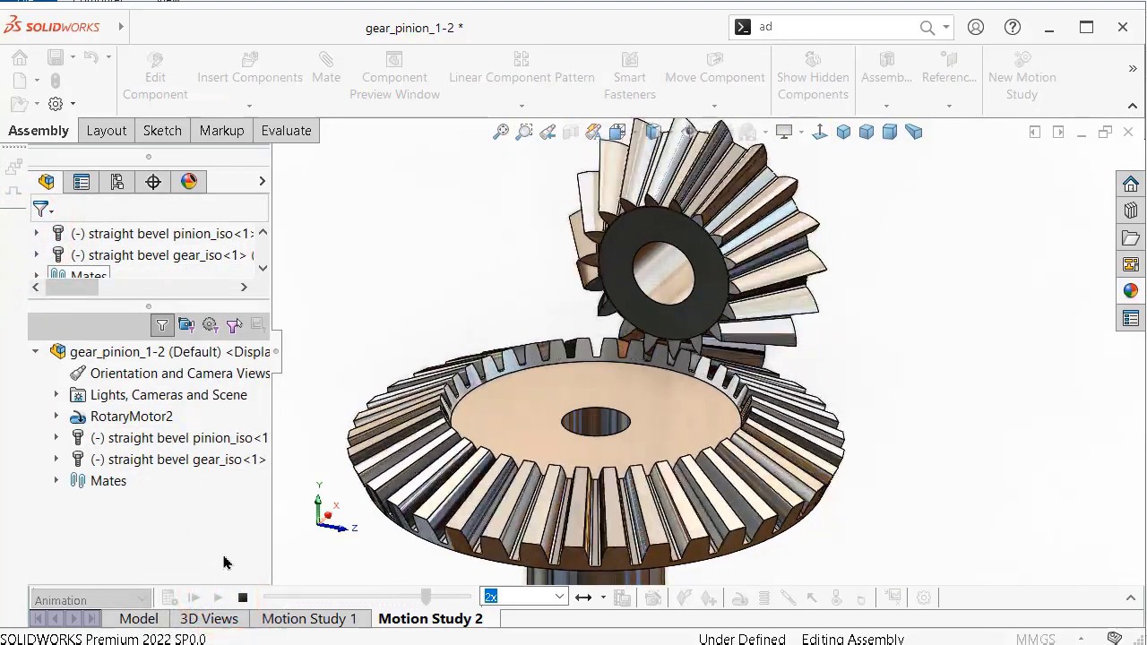
left_click(277, 354)
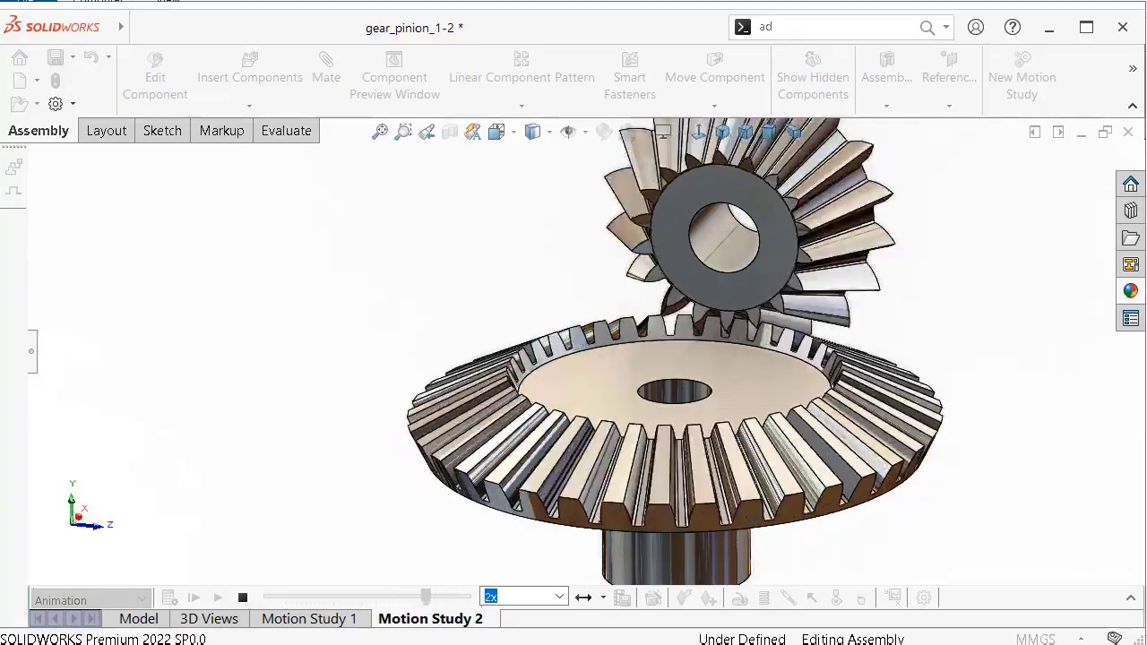
left_click(559, 597)
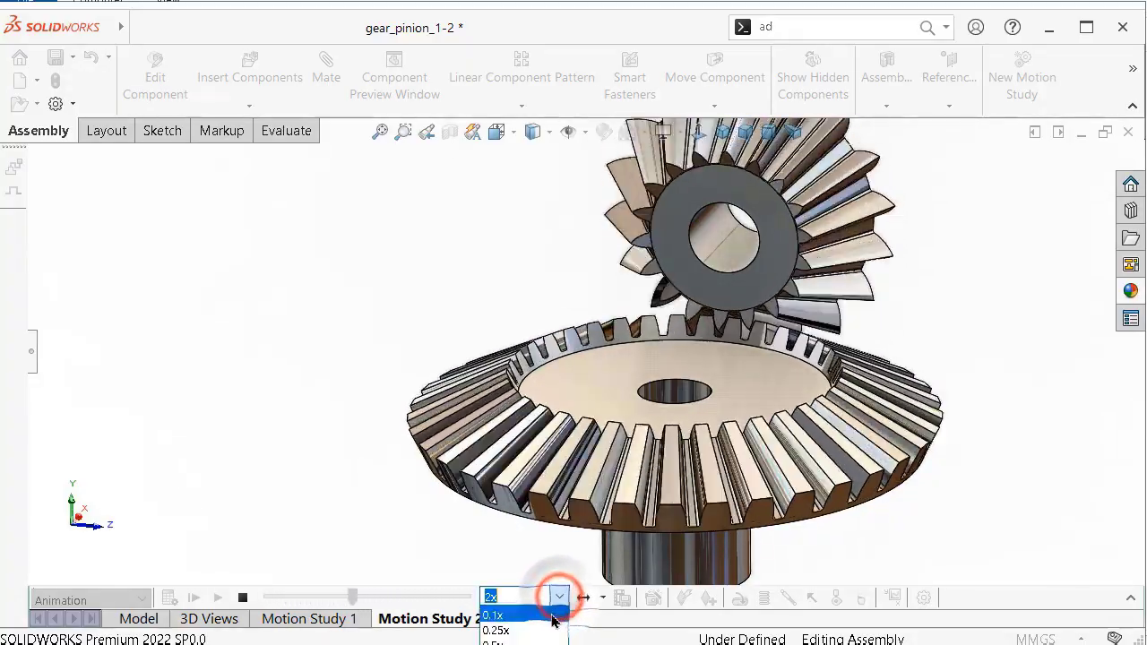
left_click(542, 630)
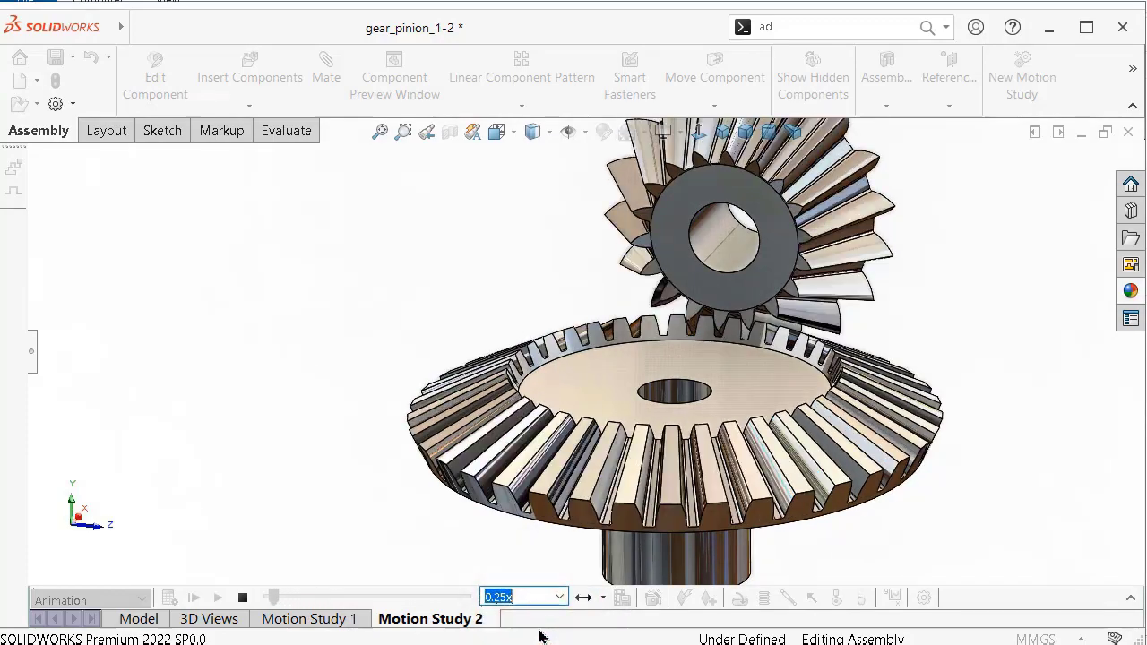
left_click(559, 596)
left_click(539, 632)
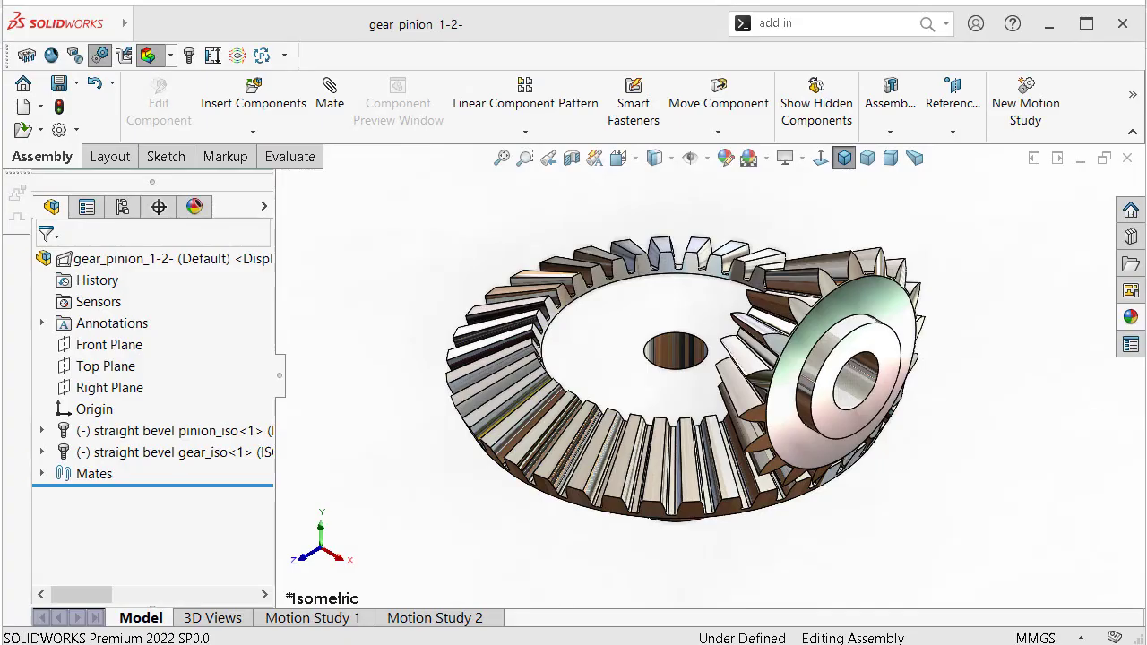
Orbit to look down on the gears and start a Circular Component Pattern.
middle_click_drag(955, 382, 950, 341)
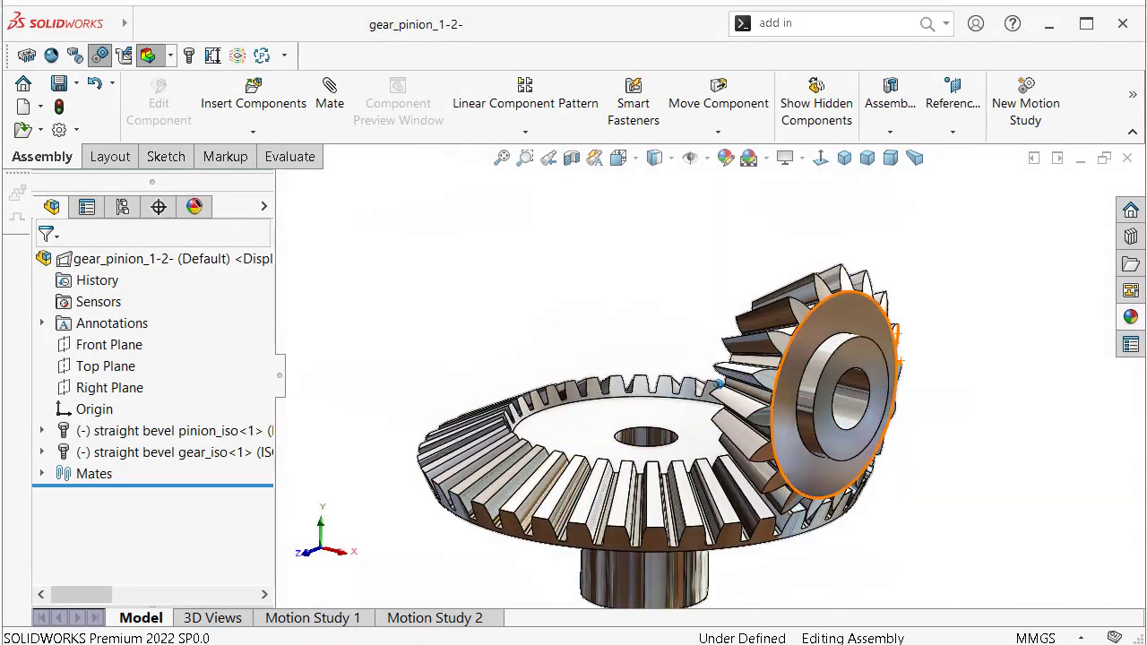
mouse_move(718, 384)
middle_mouse_down()
mouse_move(750, 355)
mouse_move(887, 350)
middle_mouse_up()
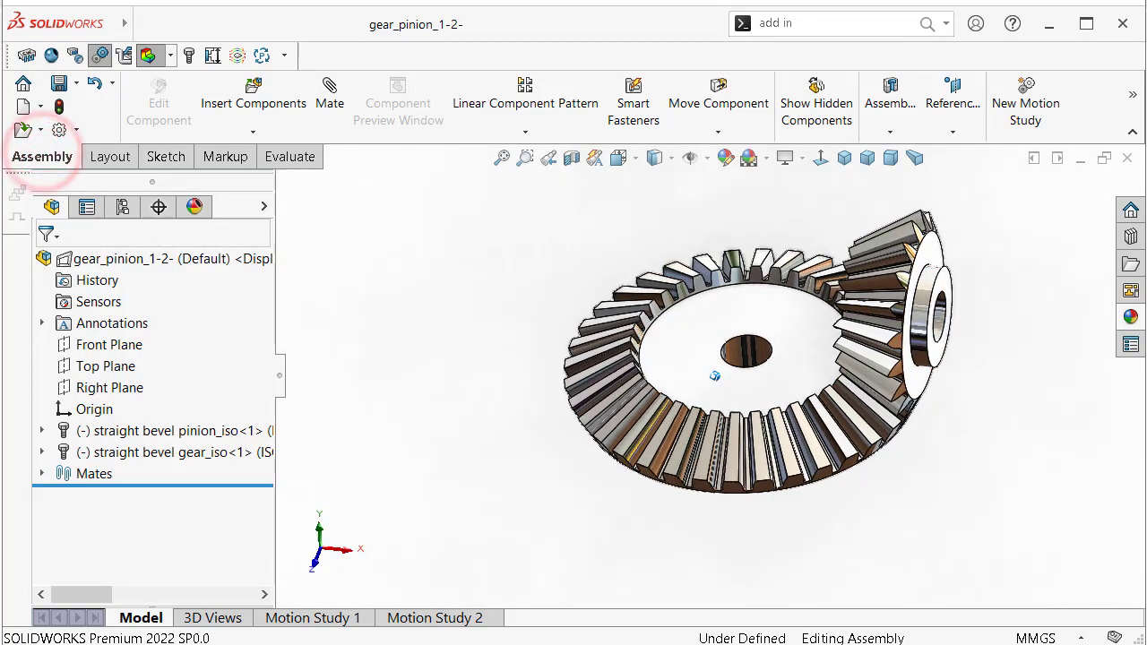
middle_click_drag(696, 379, 663, 394)
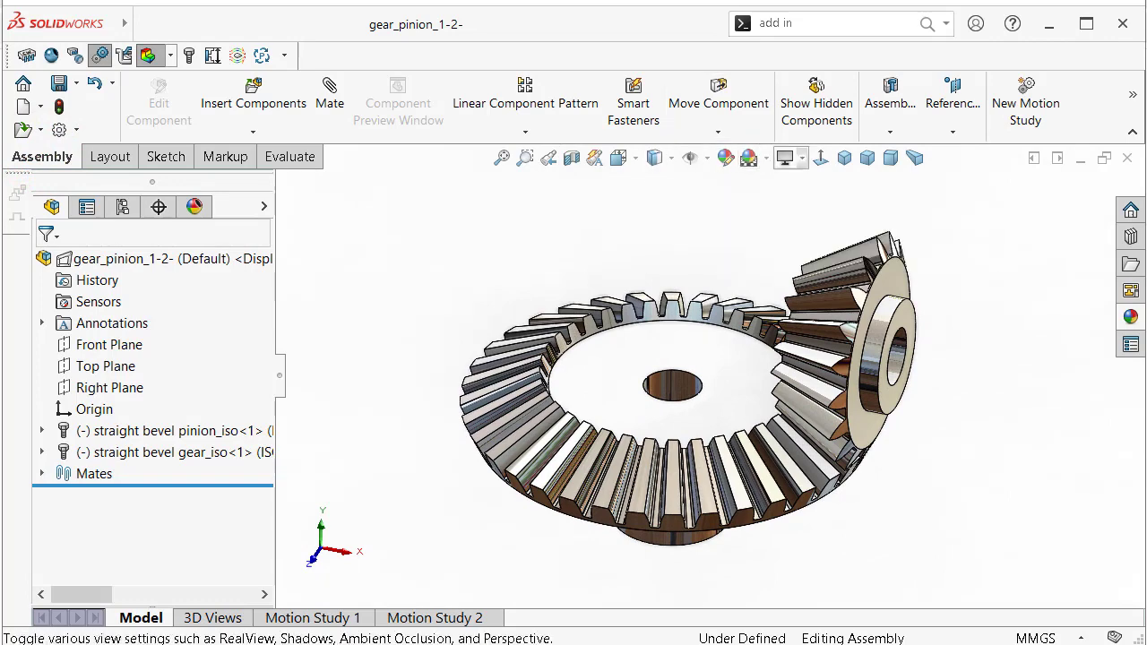
left_click(525, 131)
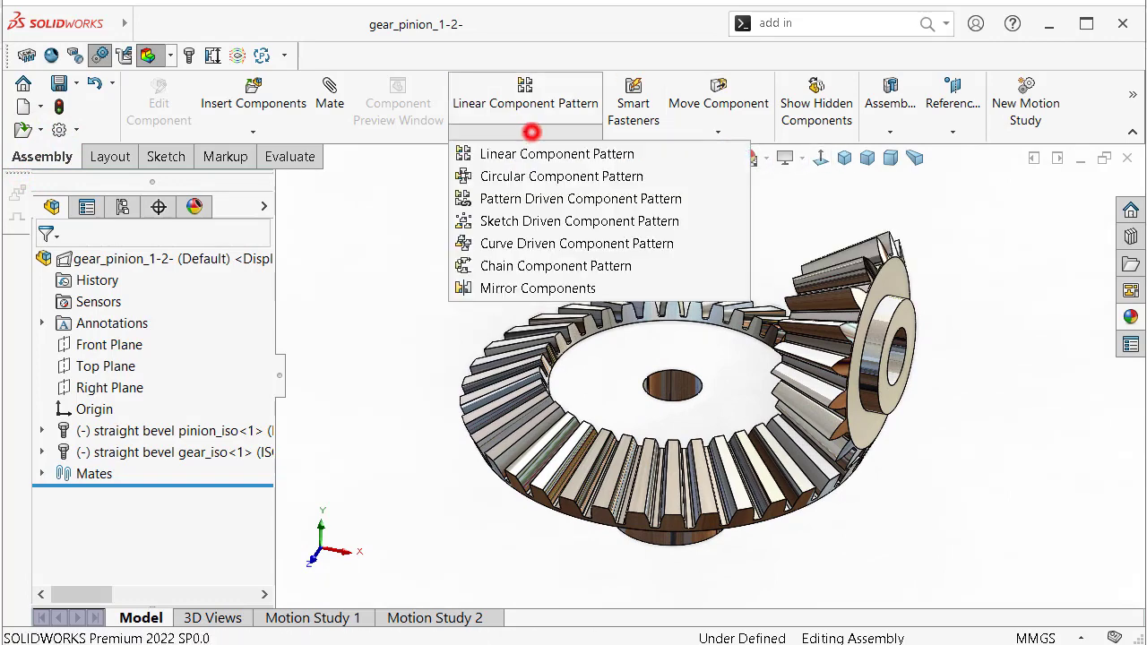
left_click(530, 176)
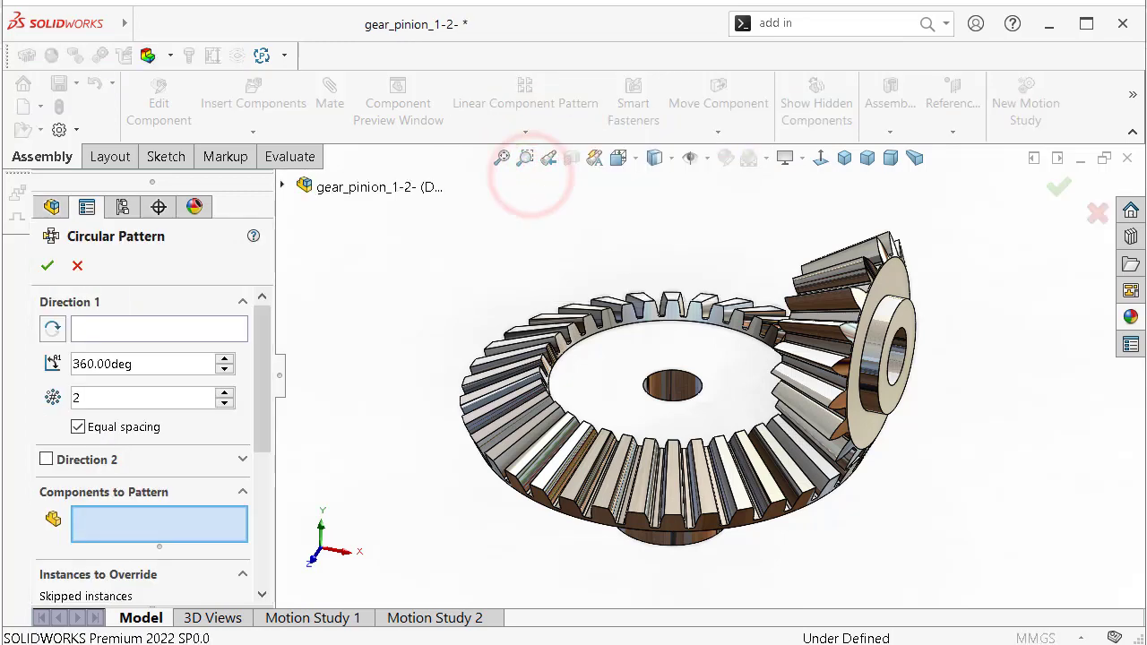
Try a circular pattern with the bevel pinion, then cancel it and a linear pattern.
left_click(672, 385)
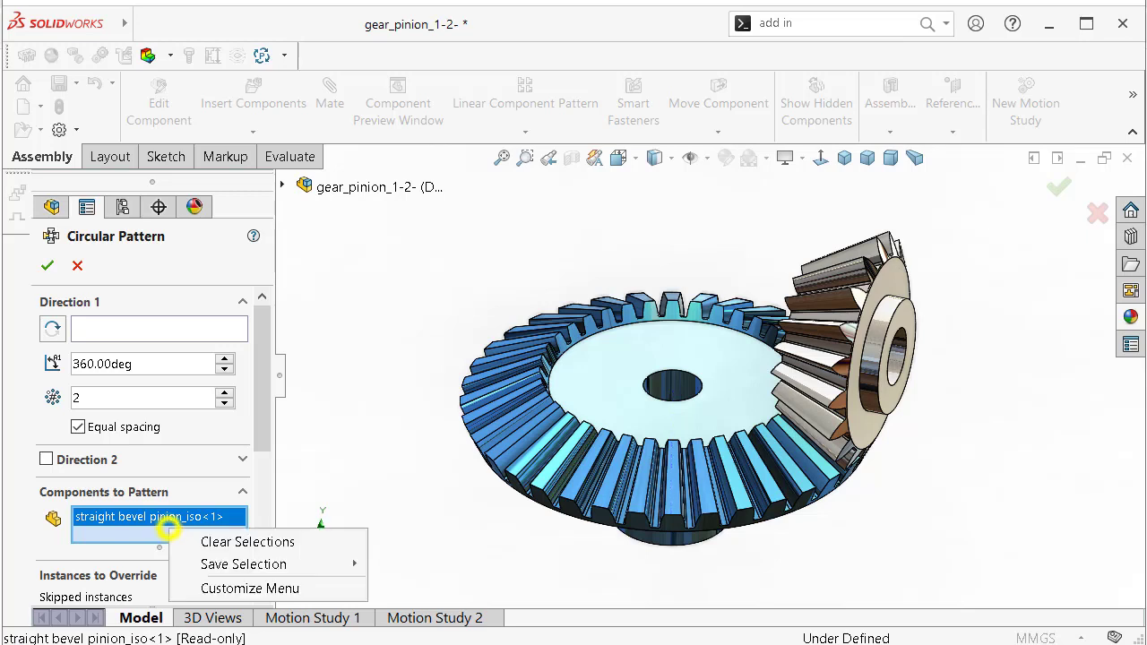
left_click(97, 329)
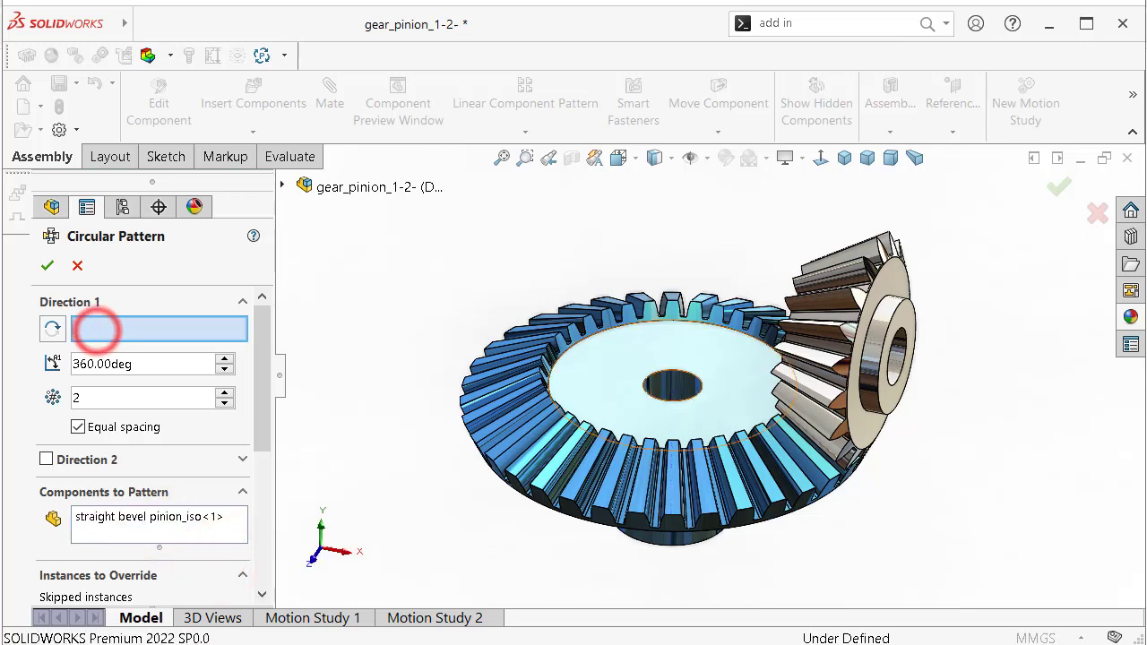
left_click(188, 519)
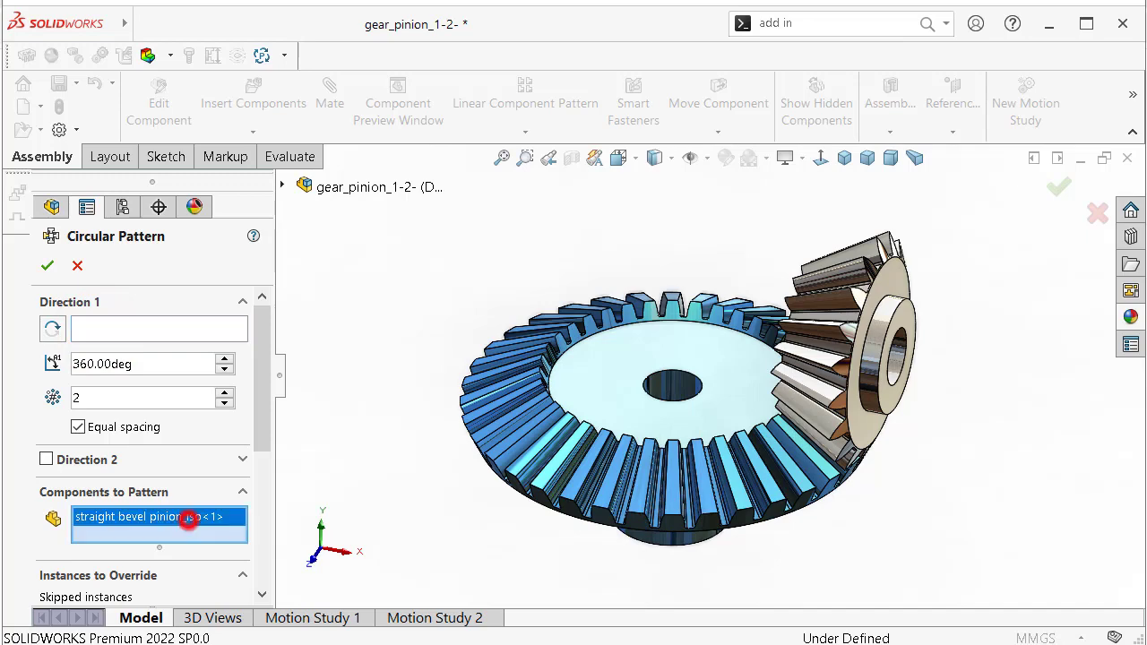
left_click(77, 266)
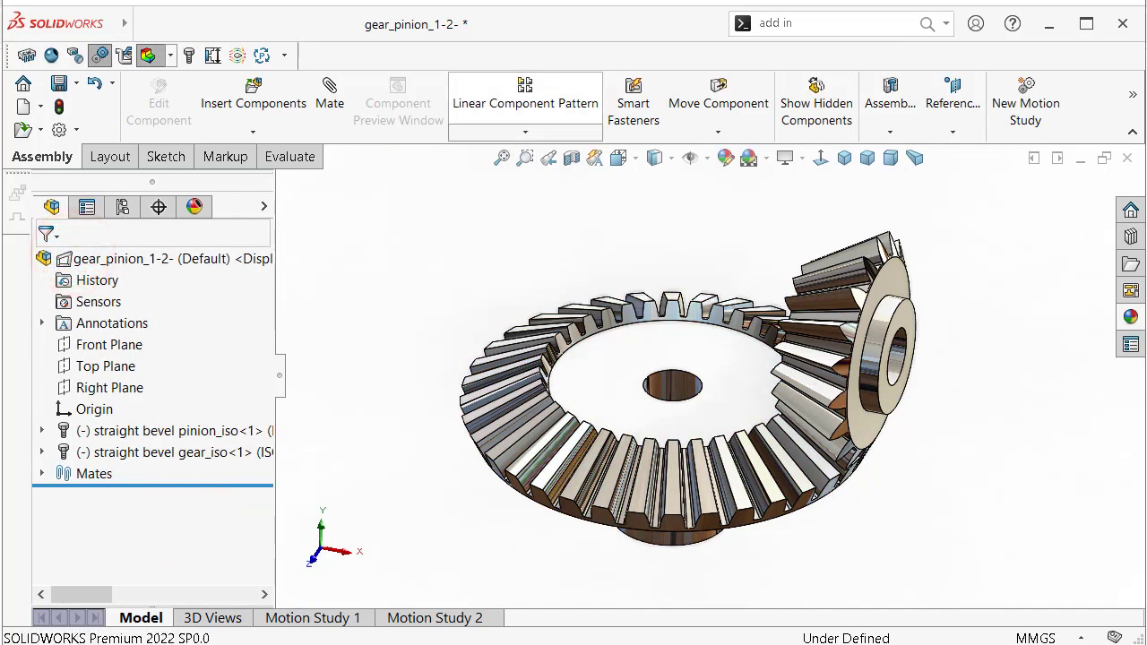
left_click(512, 133)
left_click(511, 154)
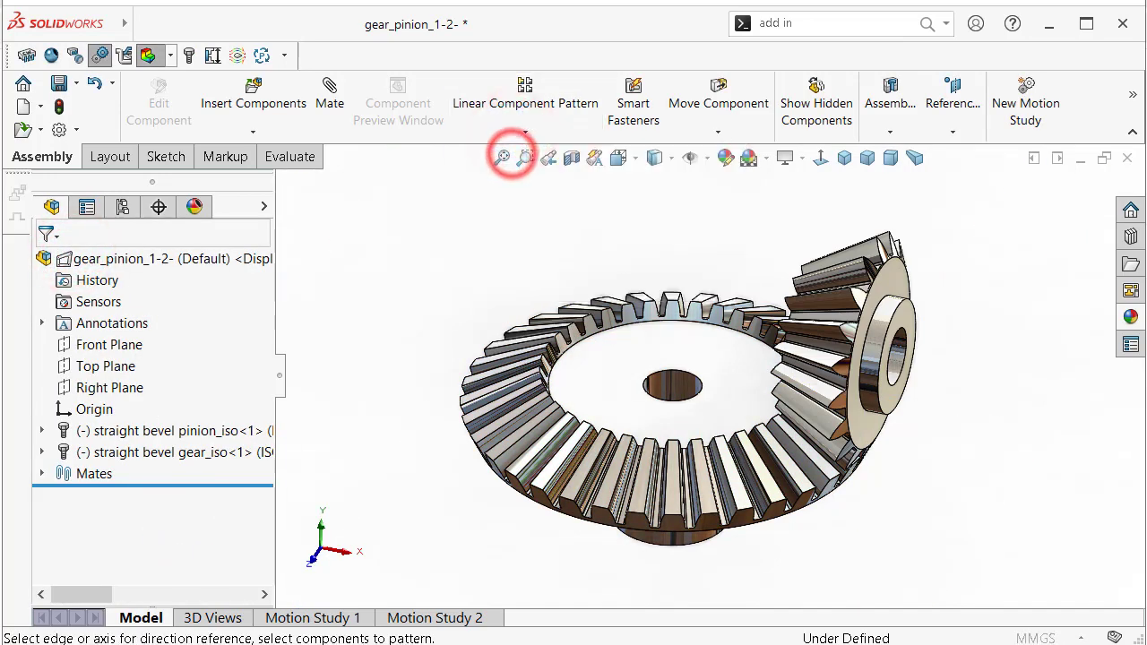
left_click(77, 264)
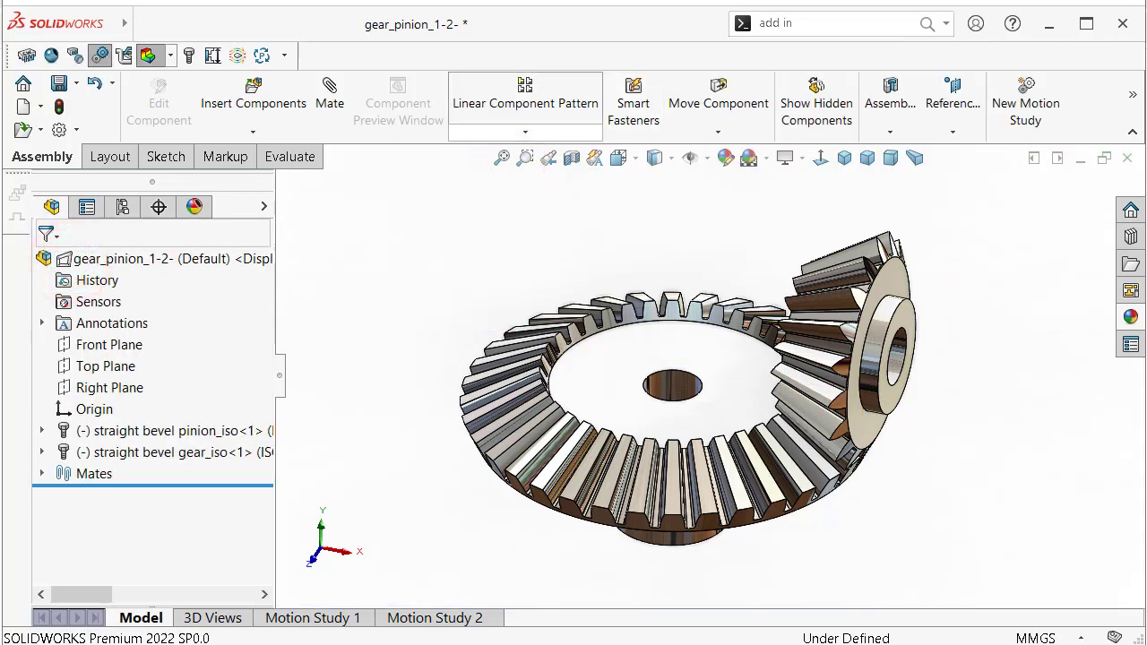
Restart the circular pattern with the bore face as axis and the bevel gear, creating LocalCirPattern2.
left_click(525, 132)
left_click(529, 171)
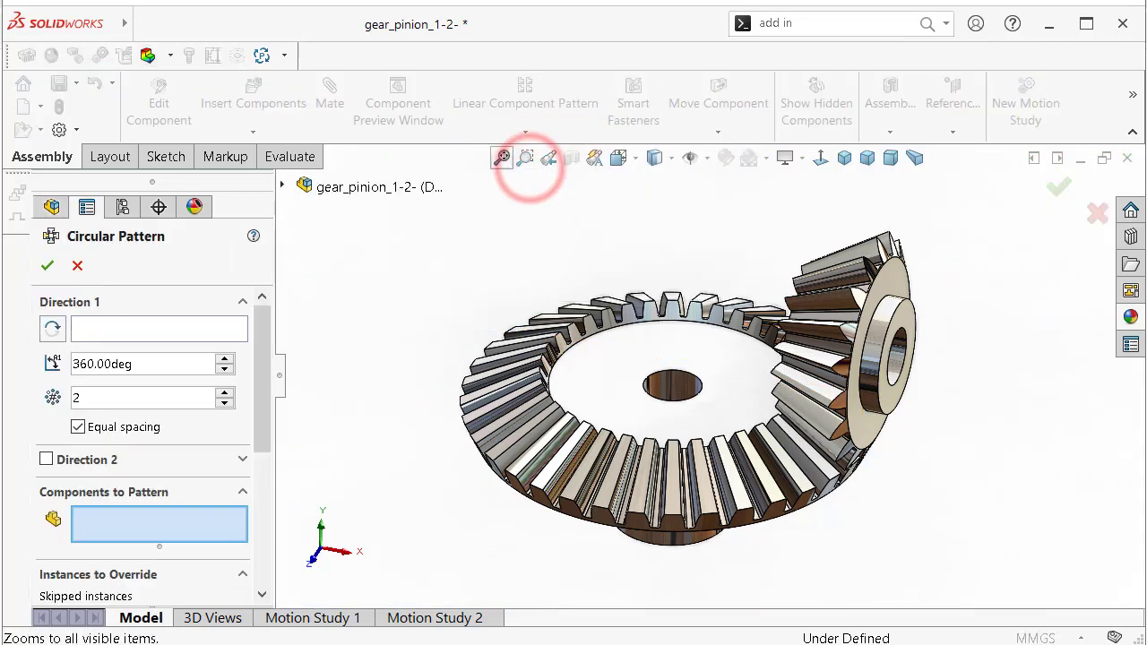
left_click(170, 322)
left_click(673, 380)
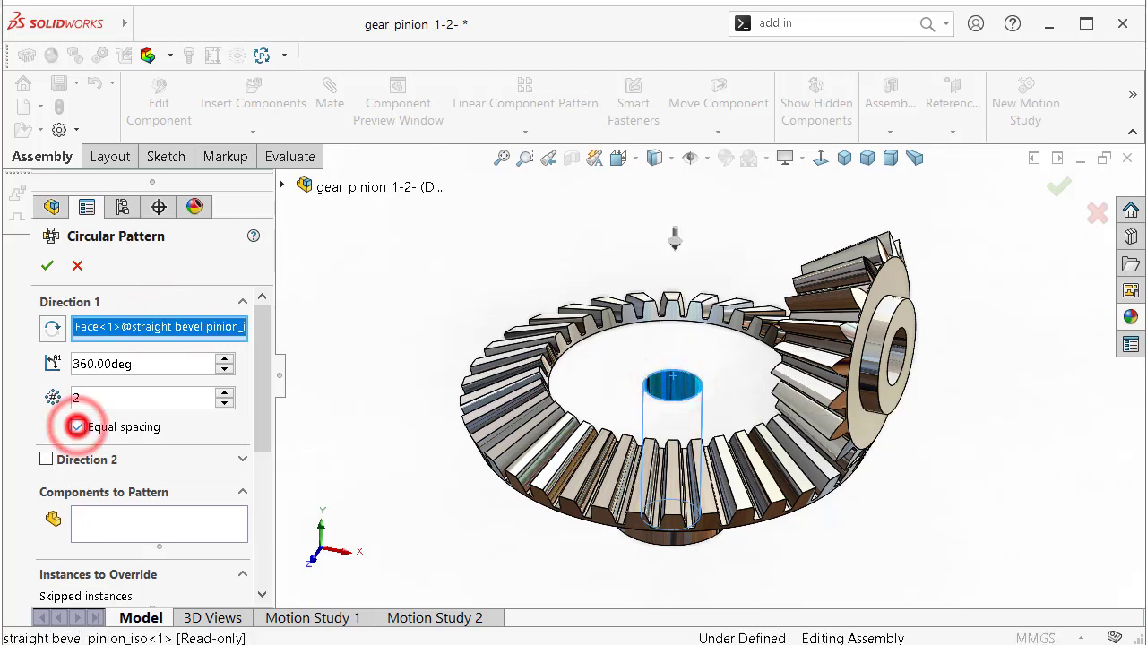
left_click(175, 516)
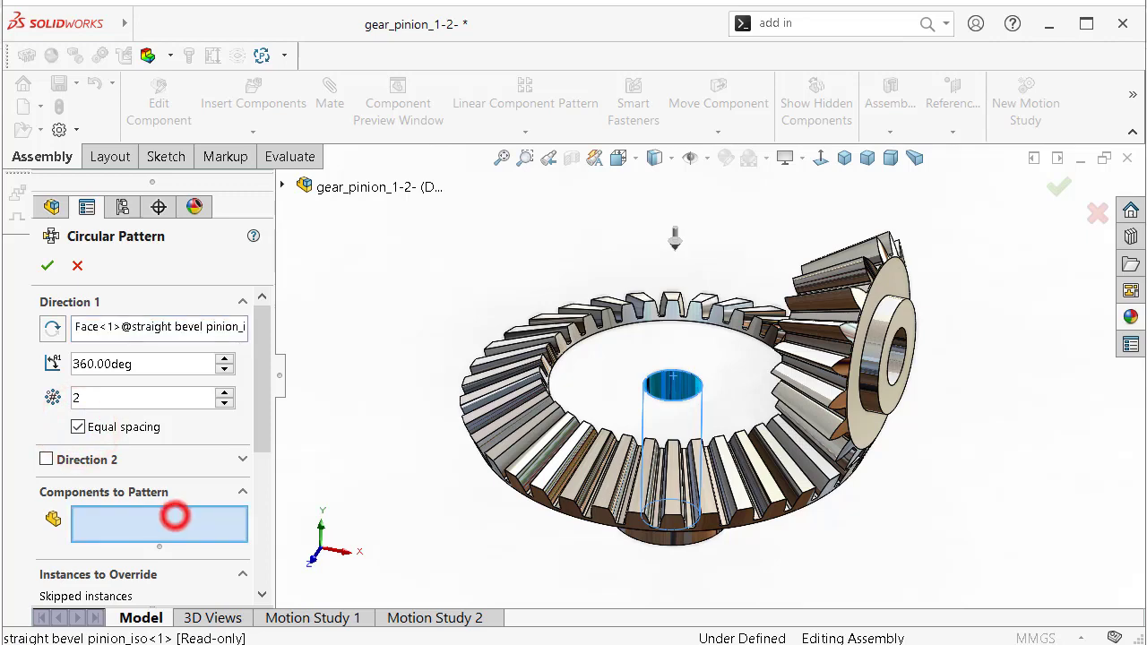
left_click(902, 358)
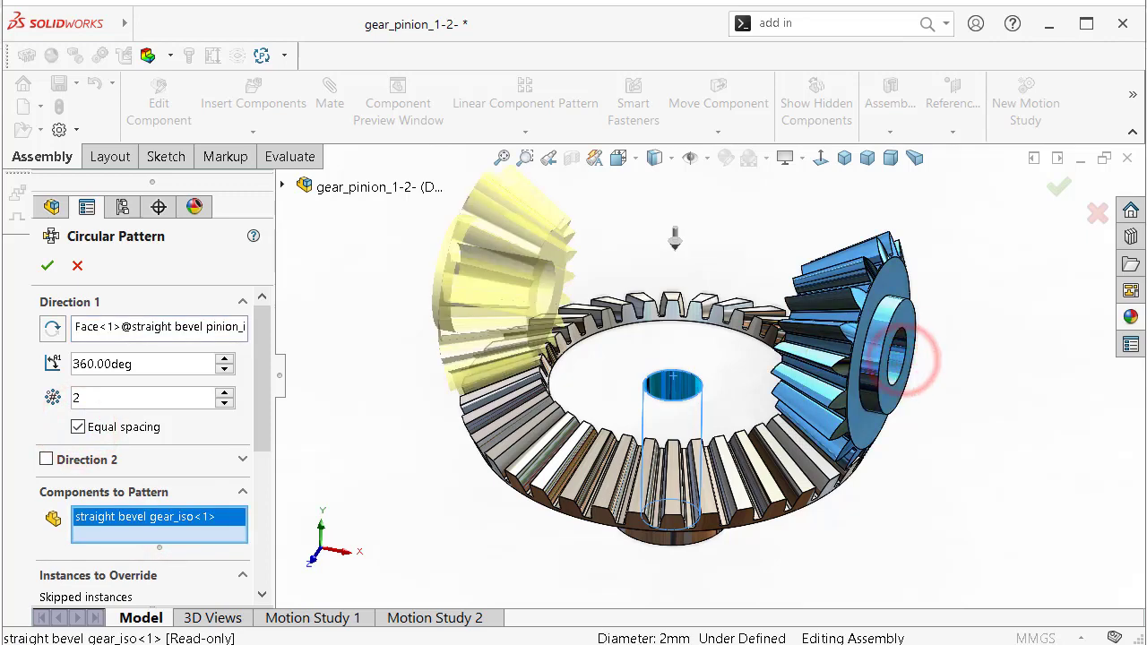
left_click(1059, 186)
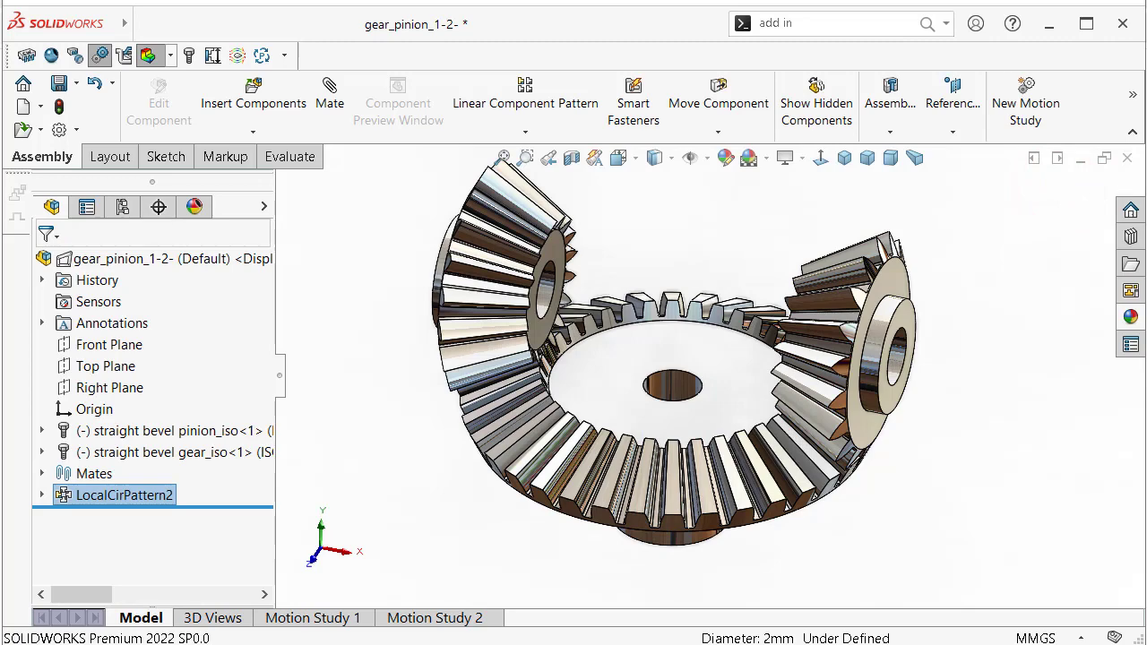
Open Motion Study 1 and calculate it as an Animation study.
left_click(332, 612)
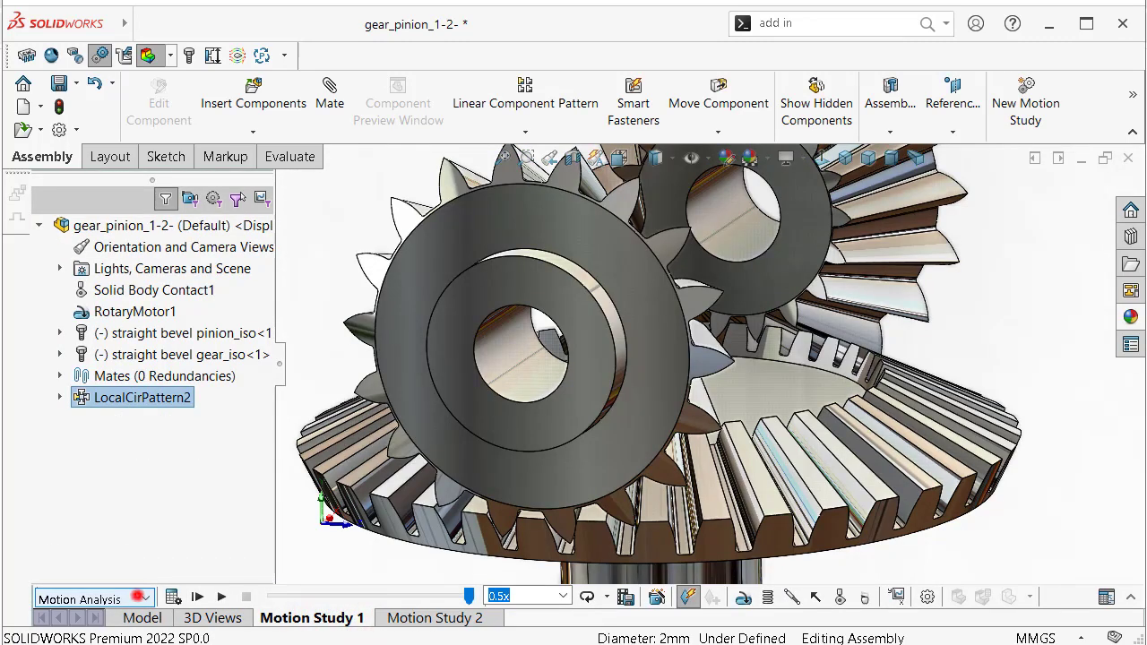
left_click(97, 618)
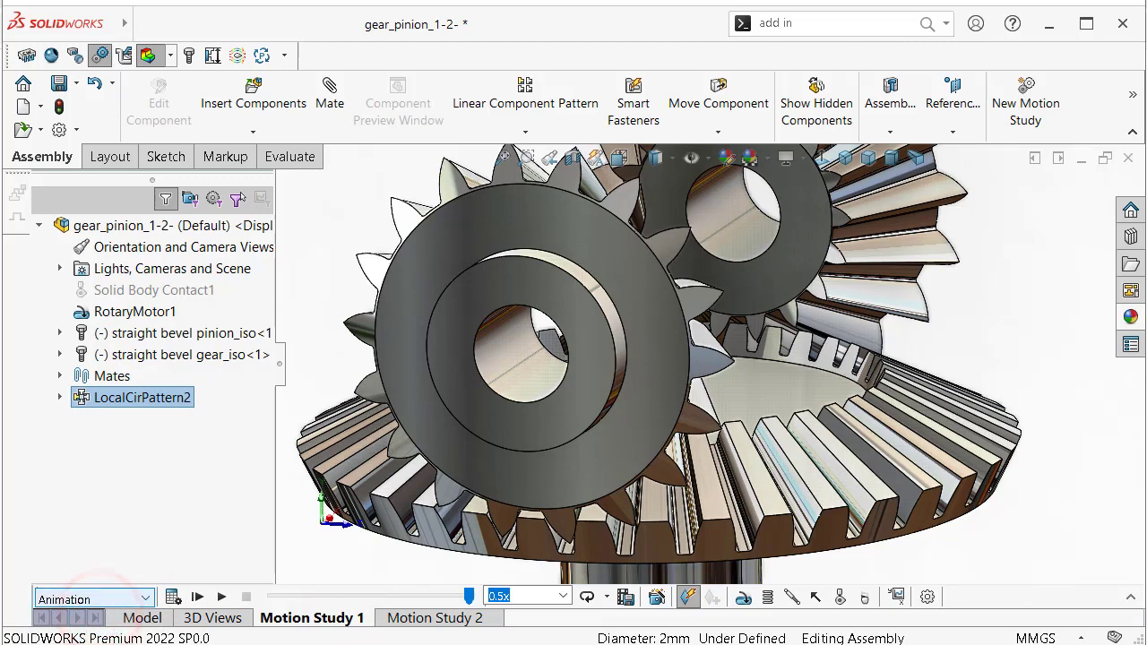
left_click(223, 596)
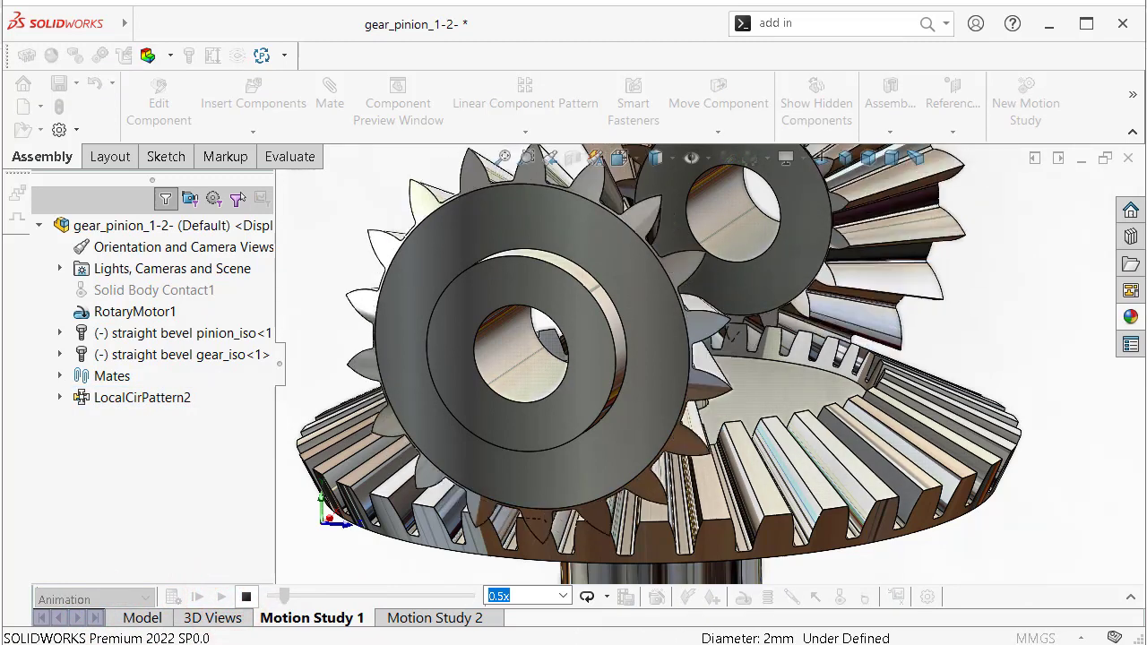
Switch Motion Study 1 back to Motion Analysis, recalculate with the patterned gear, and return to the model.
left_click(142, 596)
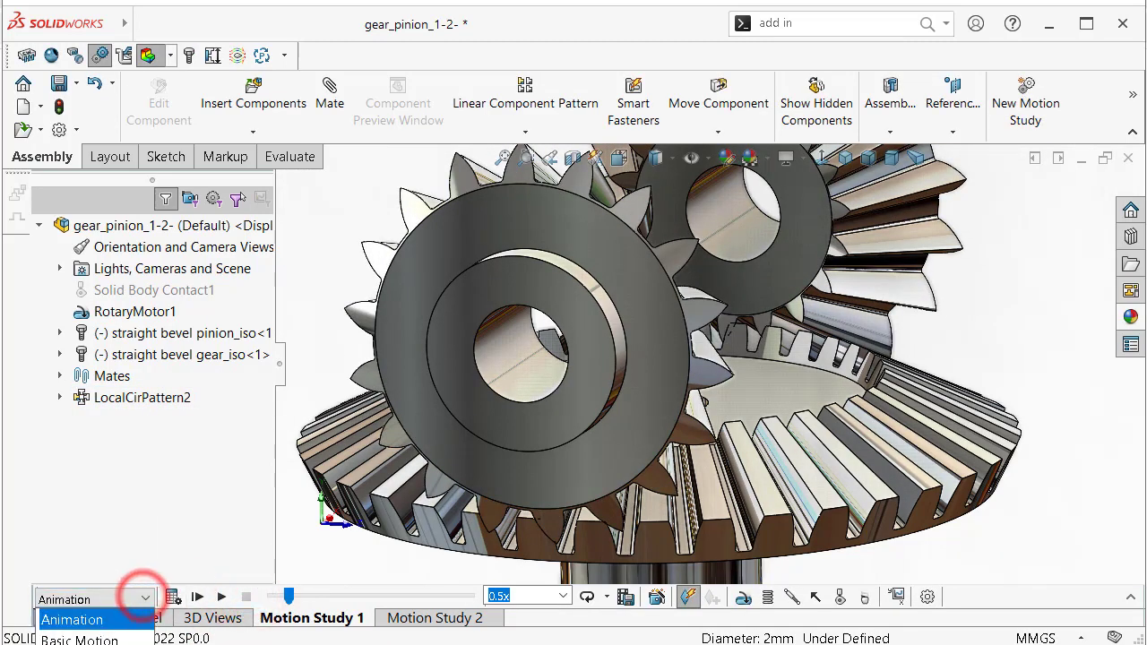
left_click(90, 640)
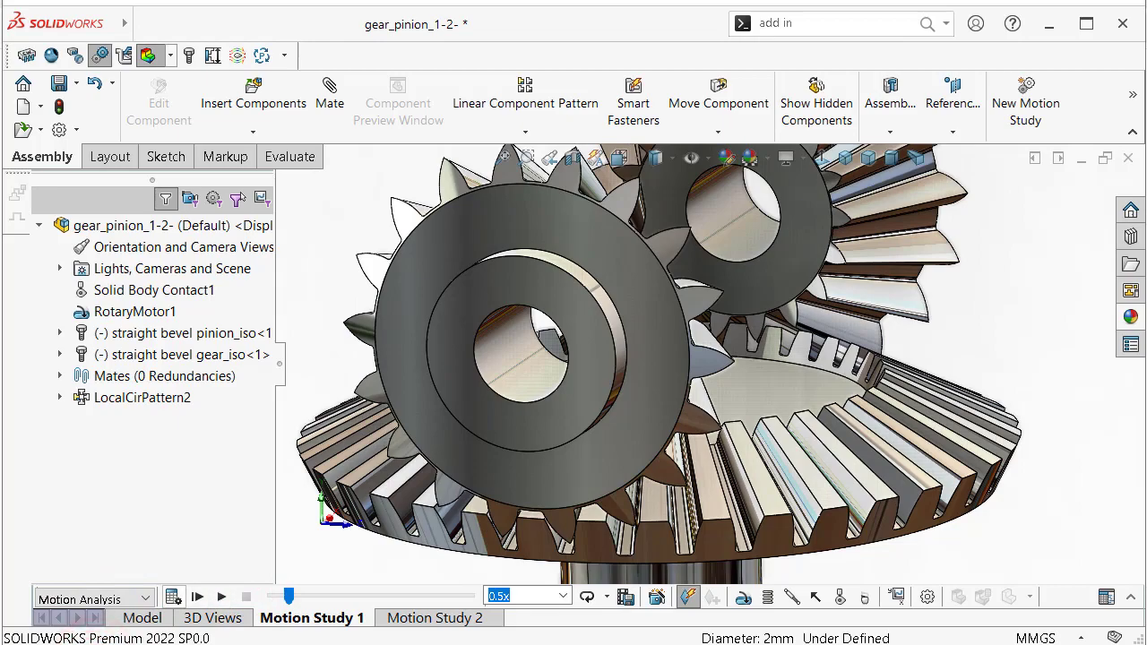
left_click(174, 597)
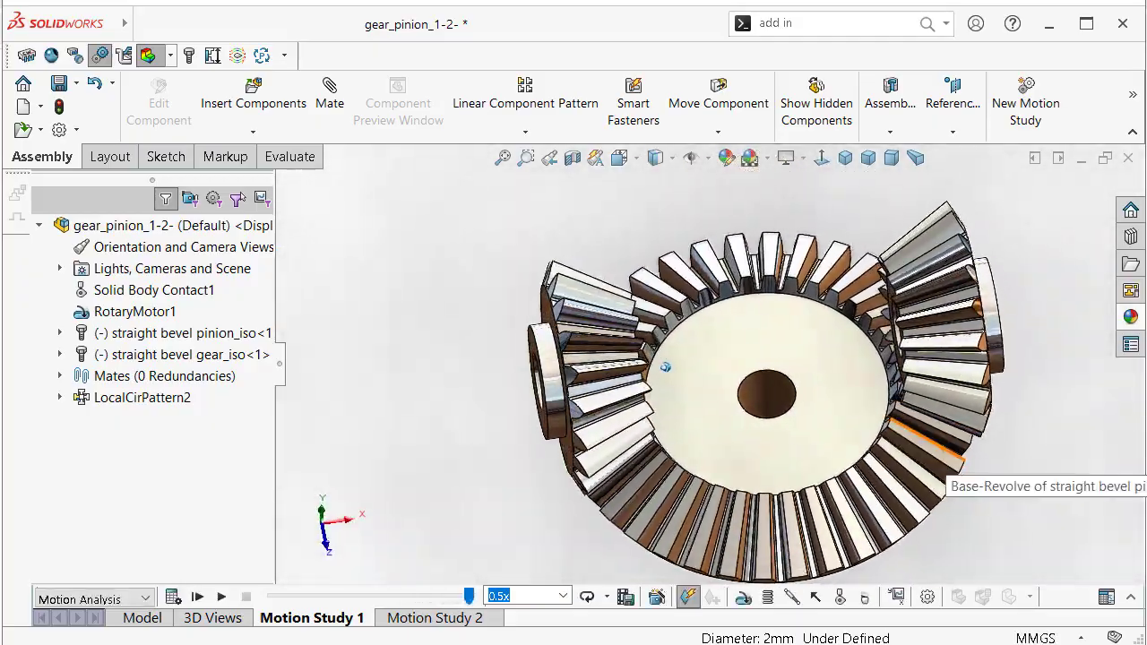
middle_click_drag(666, 366, 715, 364)
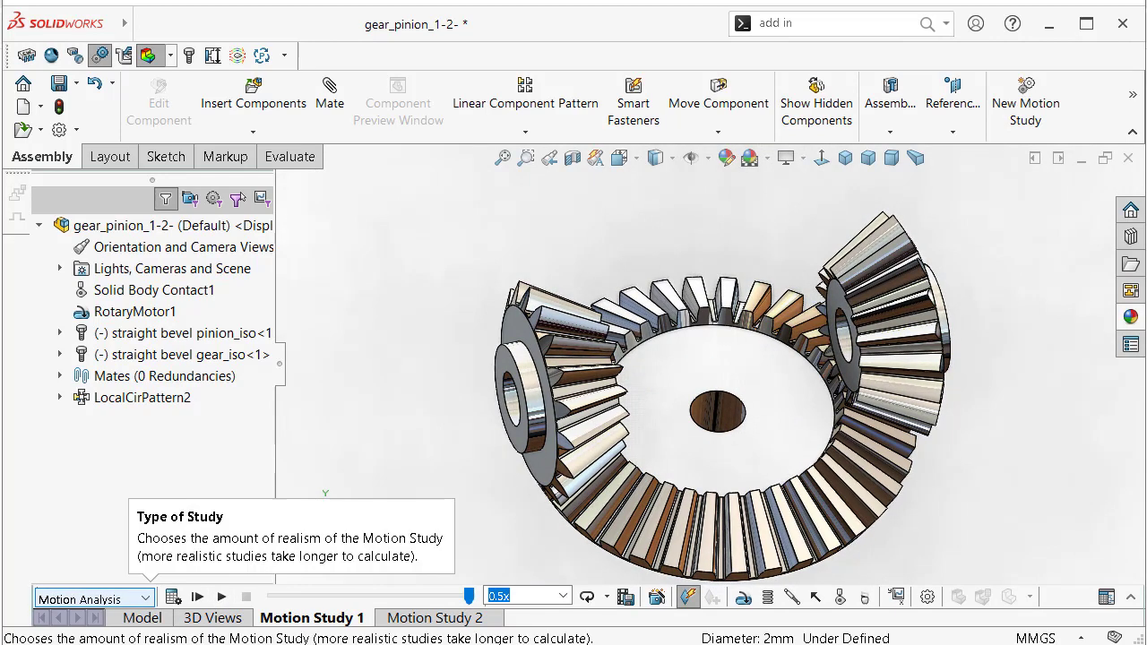
left_click(134, 616)
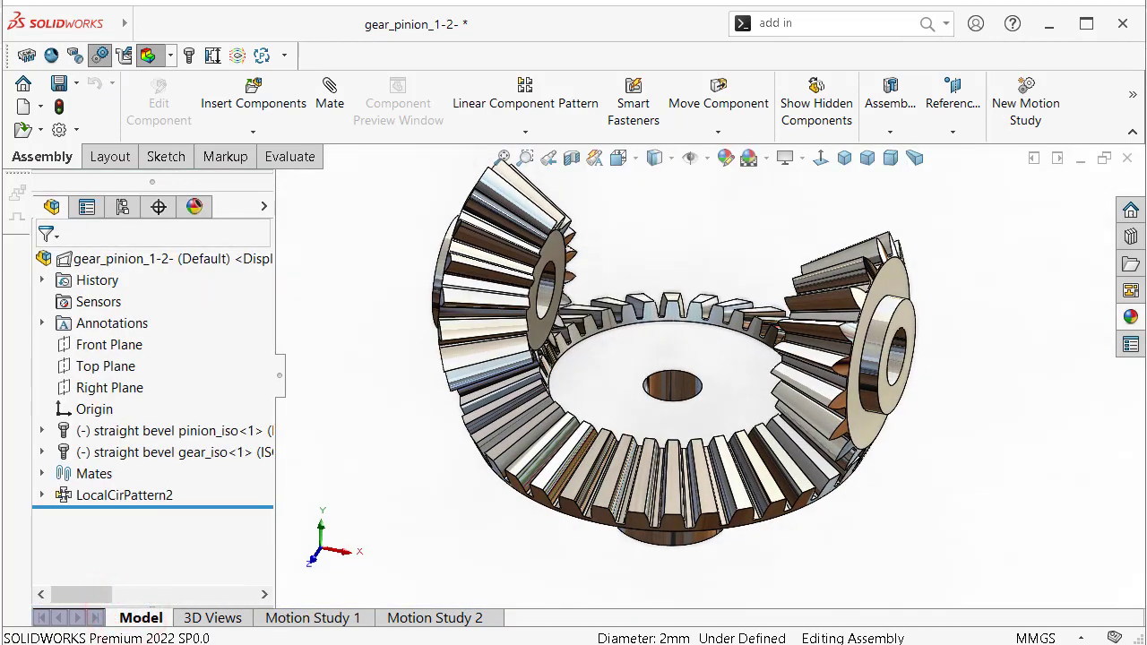
Edit LocalCirPattern2 to 3 instances and check the result in Motion Study 1.
left_click(148, 496)
left_click(166, 443)
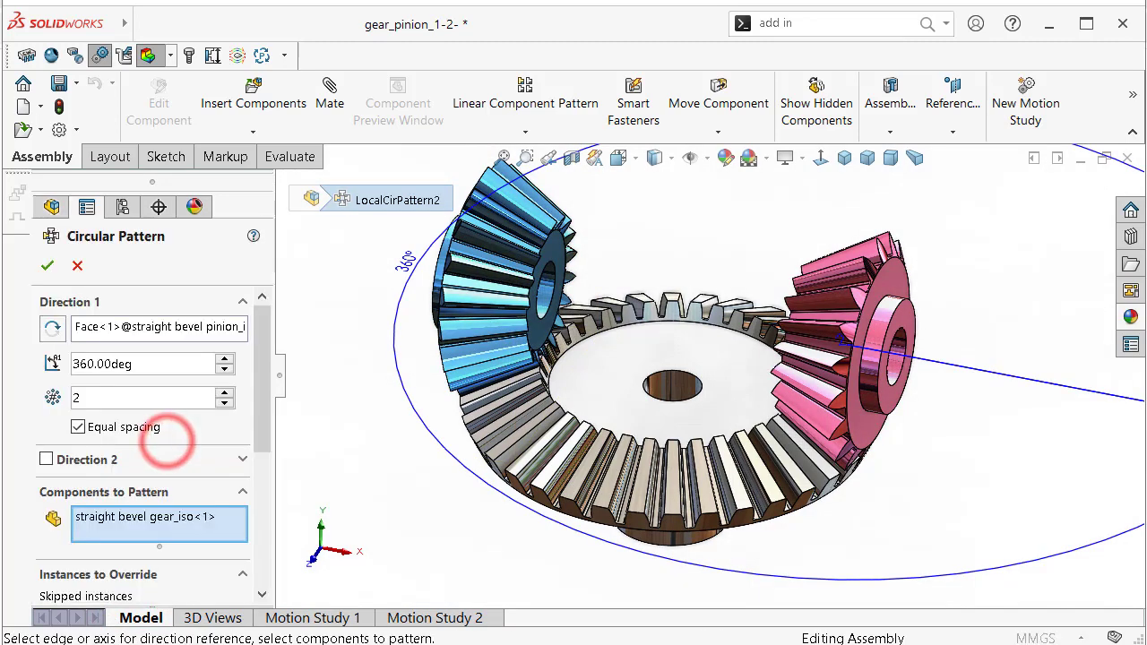
left_click(224, 392)
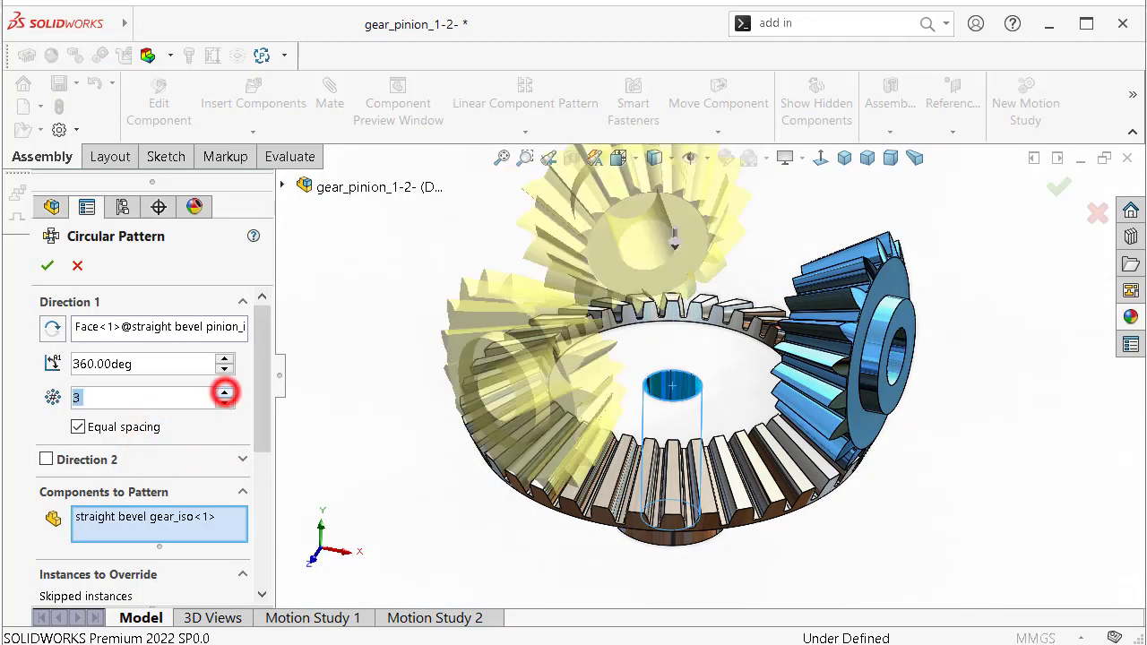
left_click(47, 264)
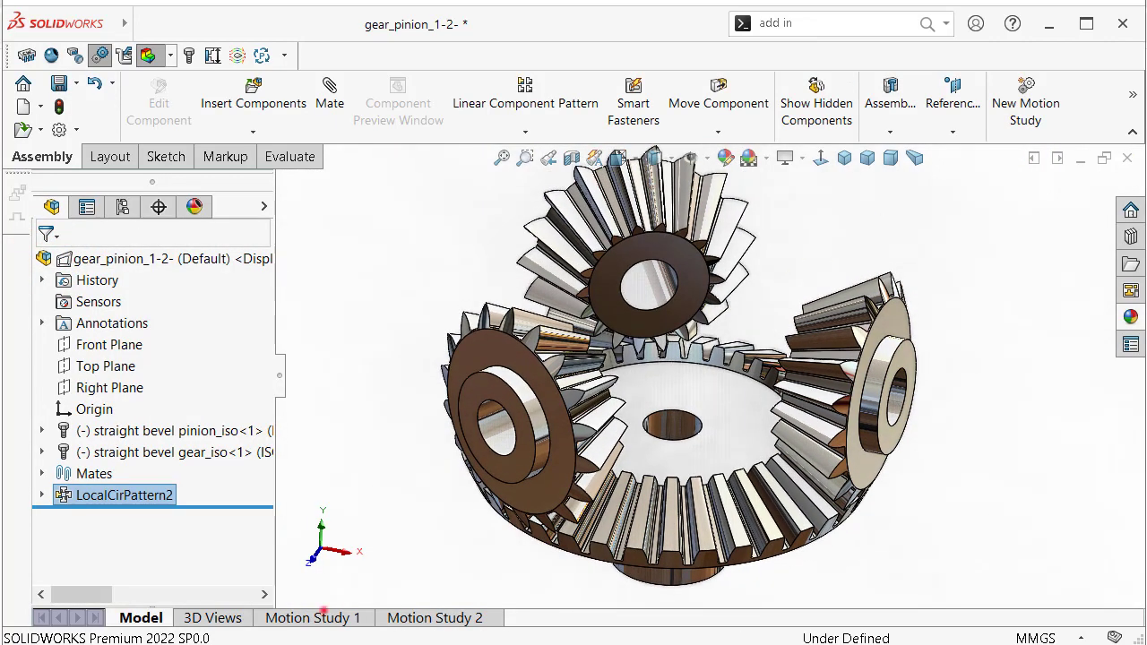
left_click(324, 615)
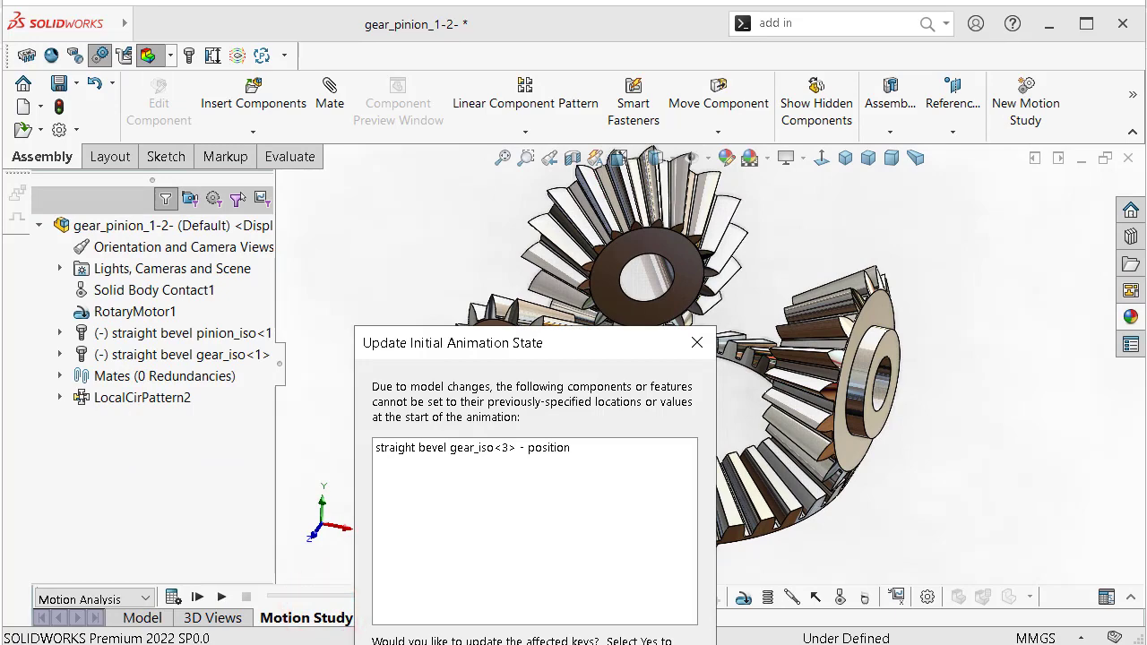
key("Return")
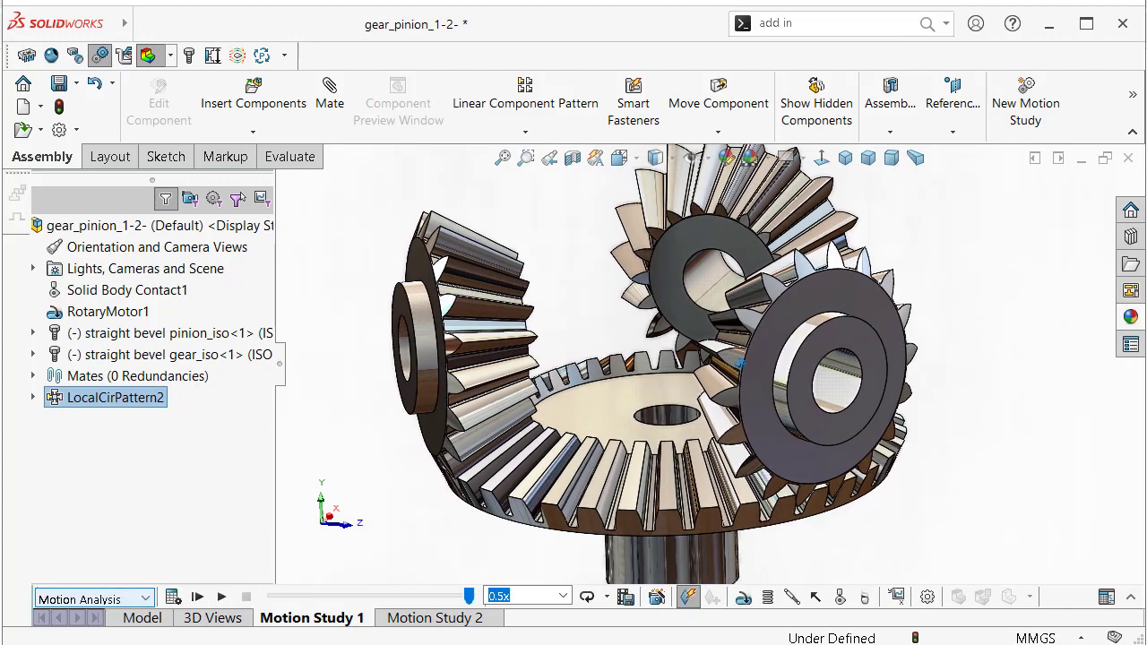
Back in the model, edit LocalCirPattern2 again and raise it to 4 instances.
left_click(141, 617)
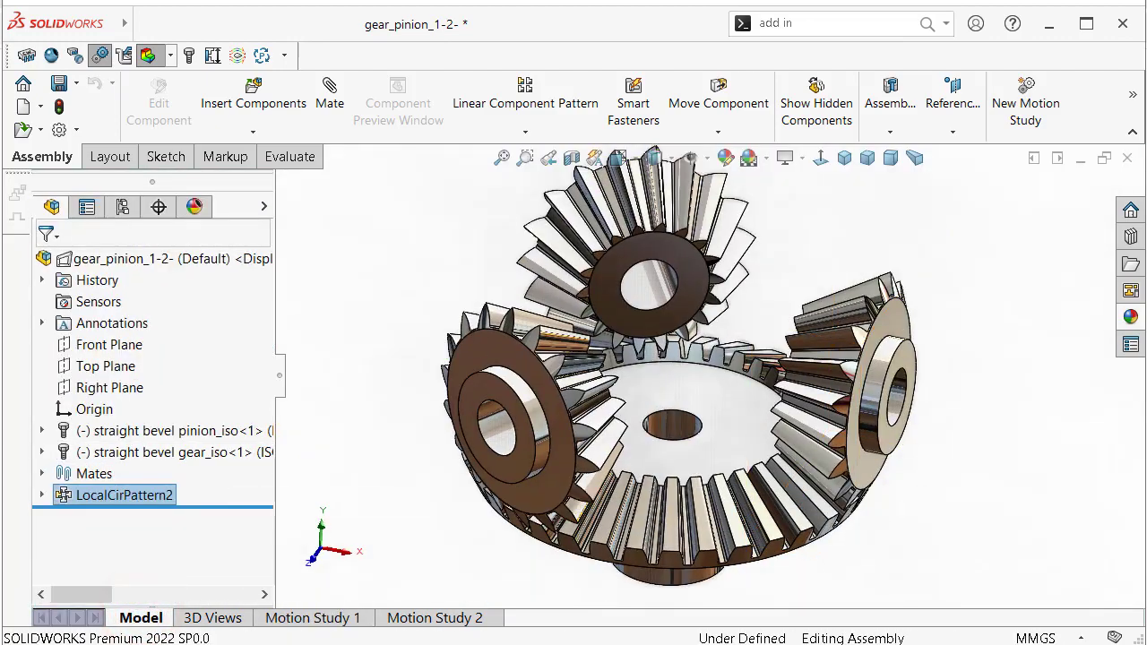
left_click(157, 497)
left_click(295, 459)
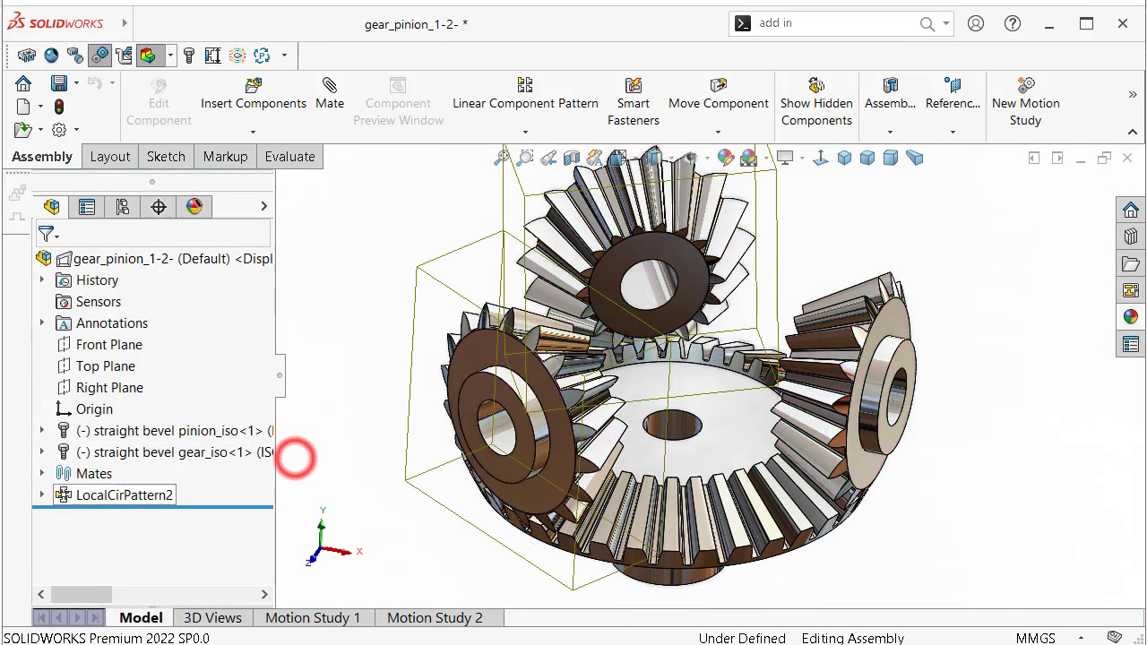
left_click(150, 494)
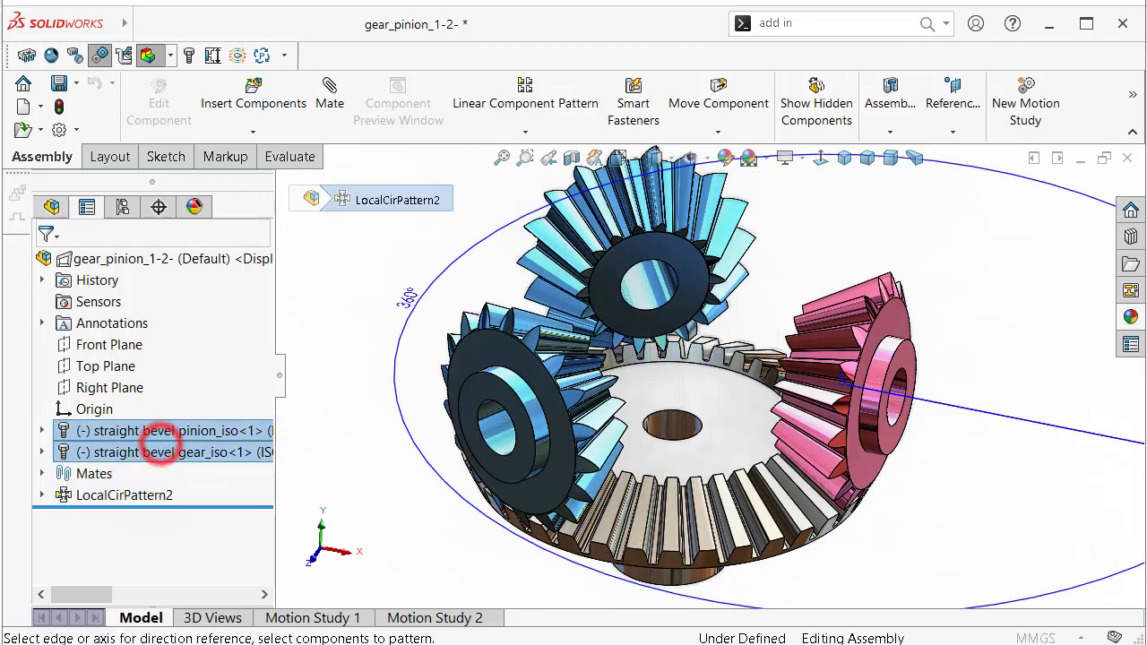
left_click(160, 441)
left_click(225, 392)
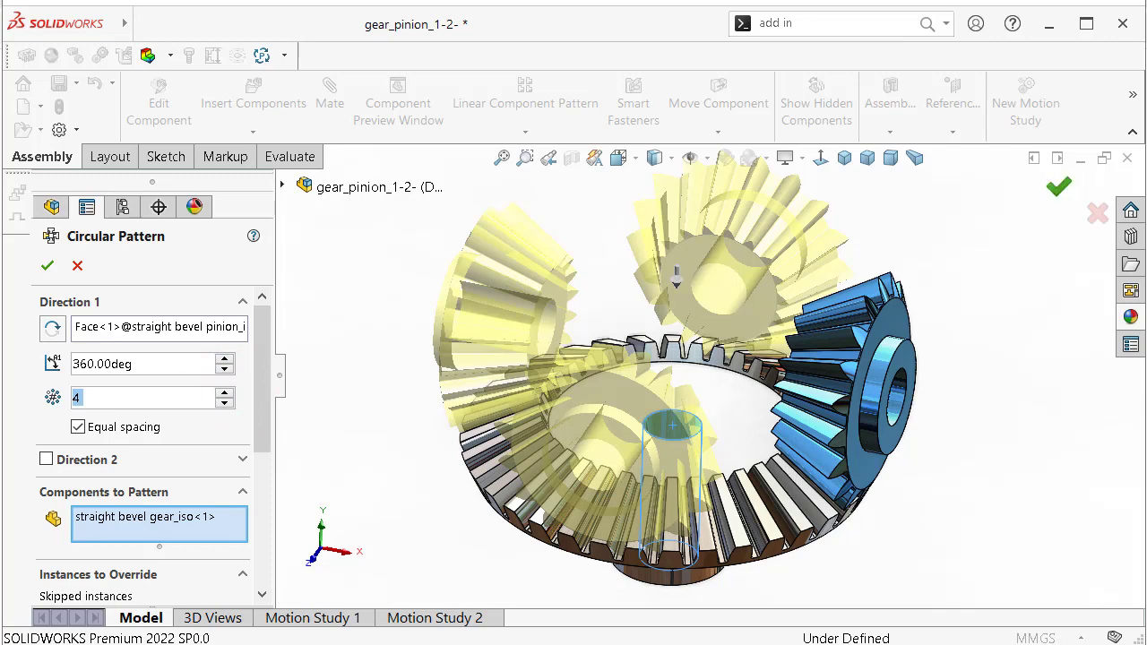
left_click(1058, 186)
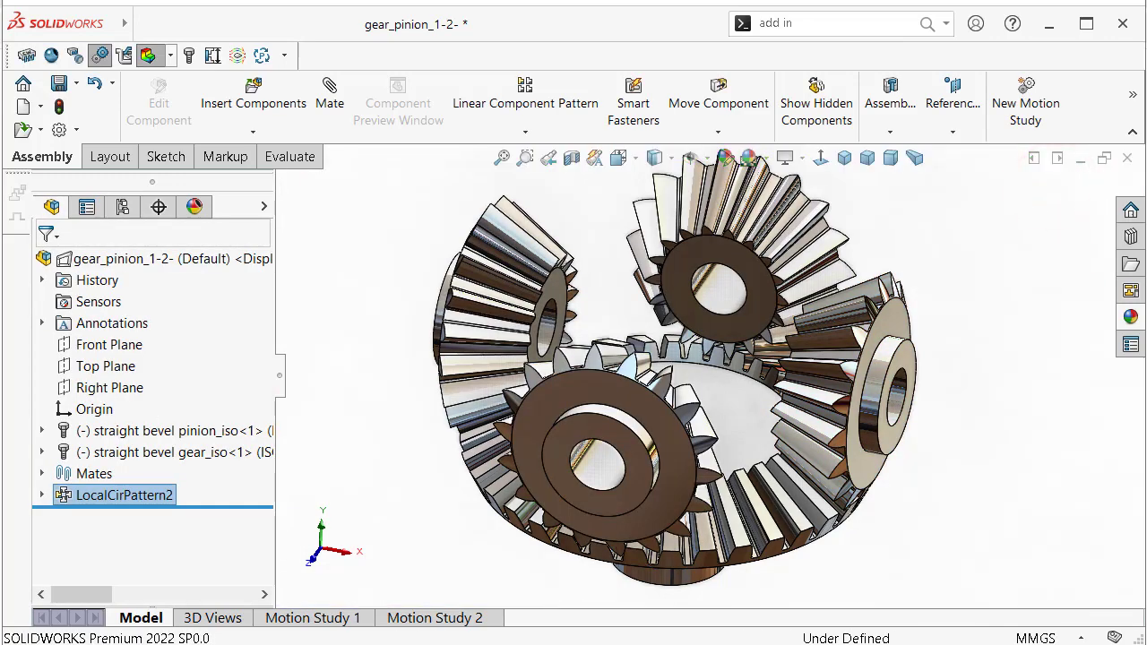
Calculate Motion Study 1 with the four gears, replay it from the start, then stop playback.
left_click(333, 618)
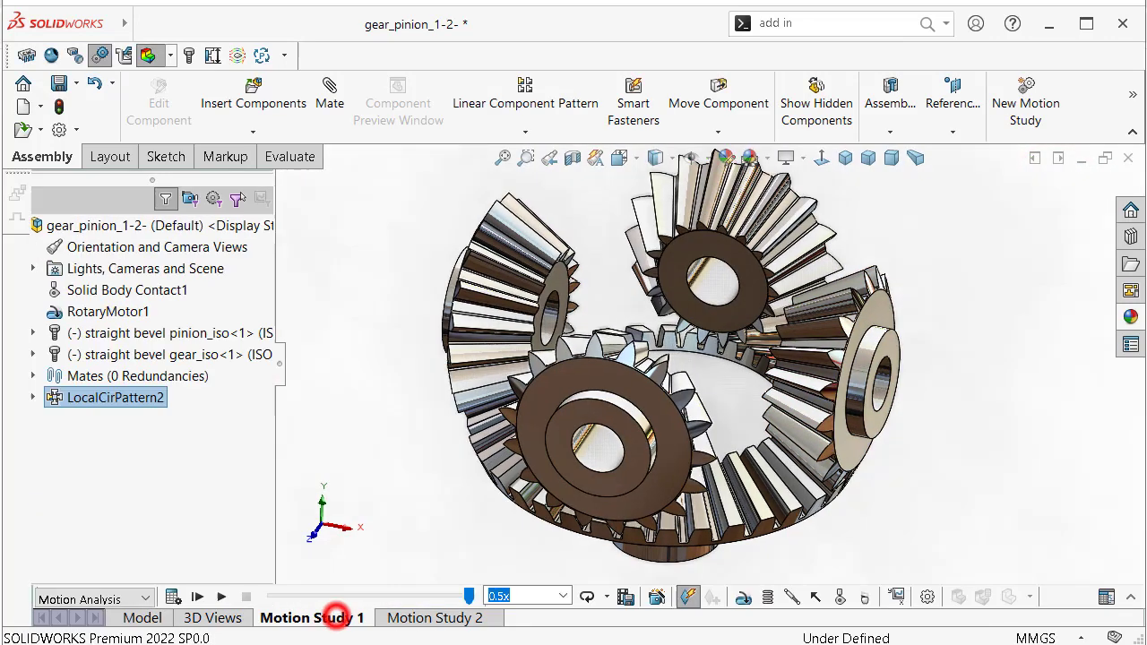
key("Return")
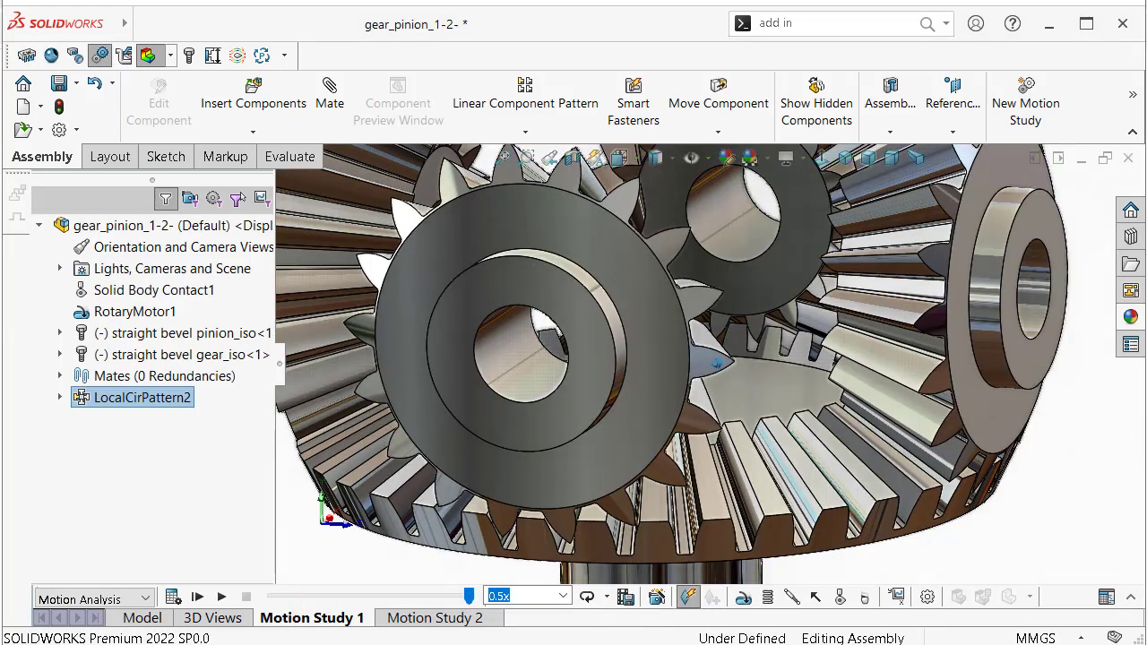
left_click(220, 597)
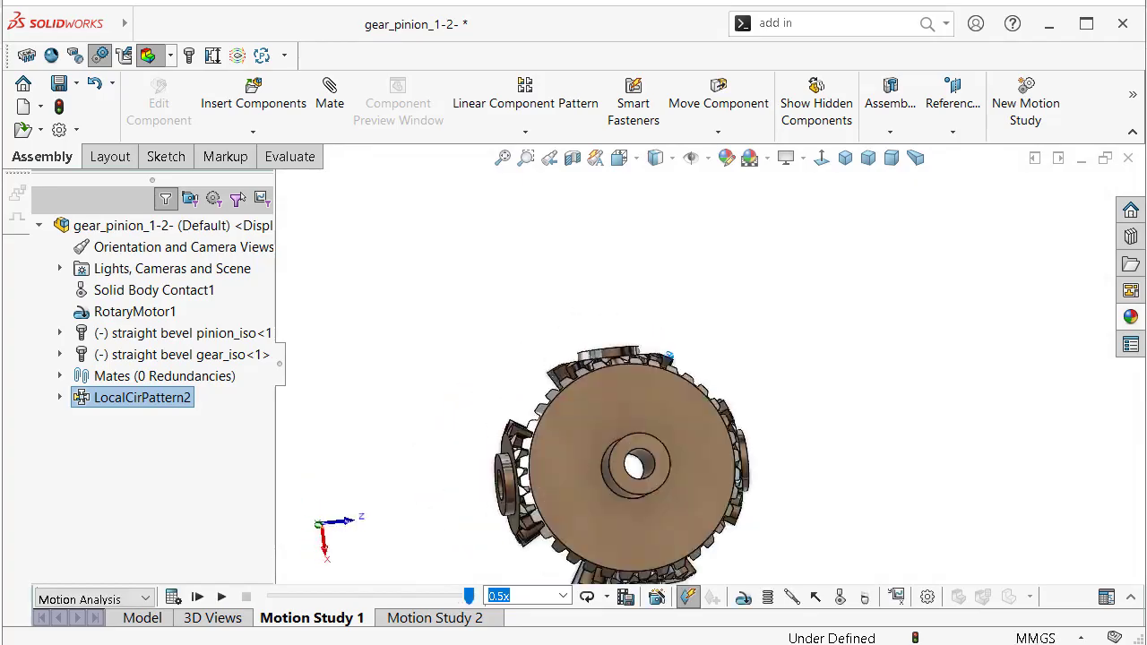
left_click(221, 597)
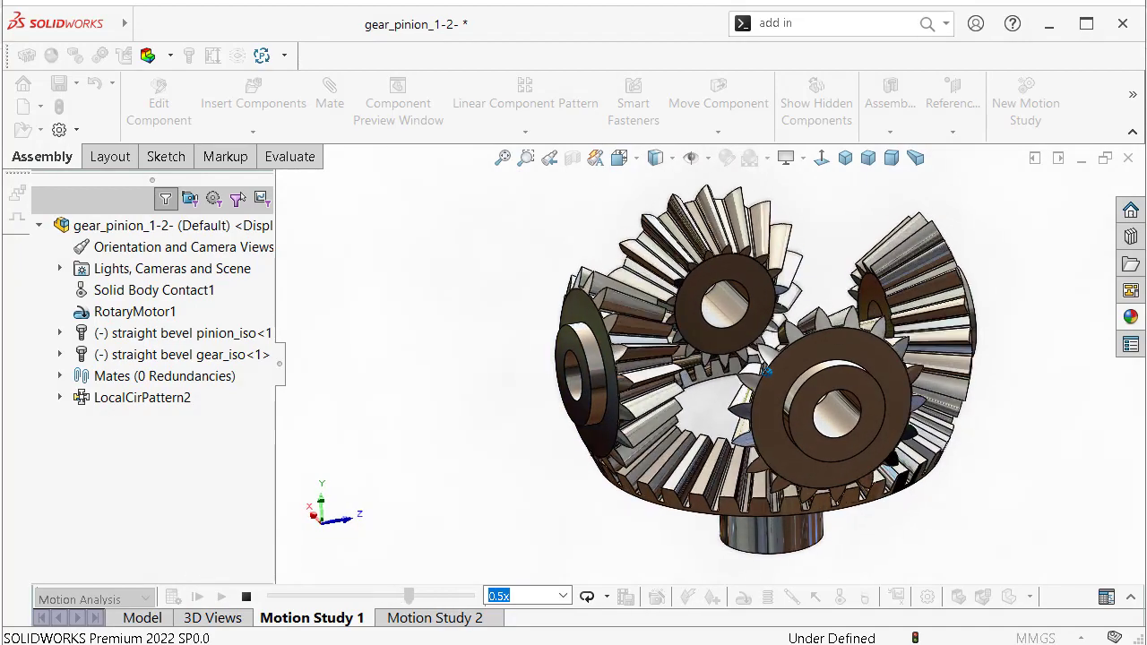
left_click(244, 594)
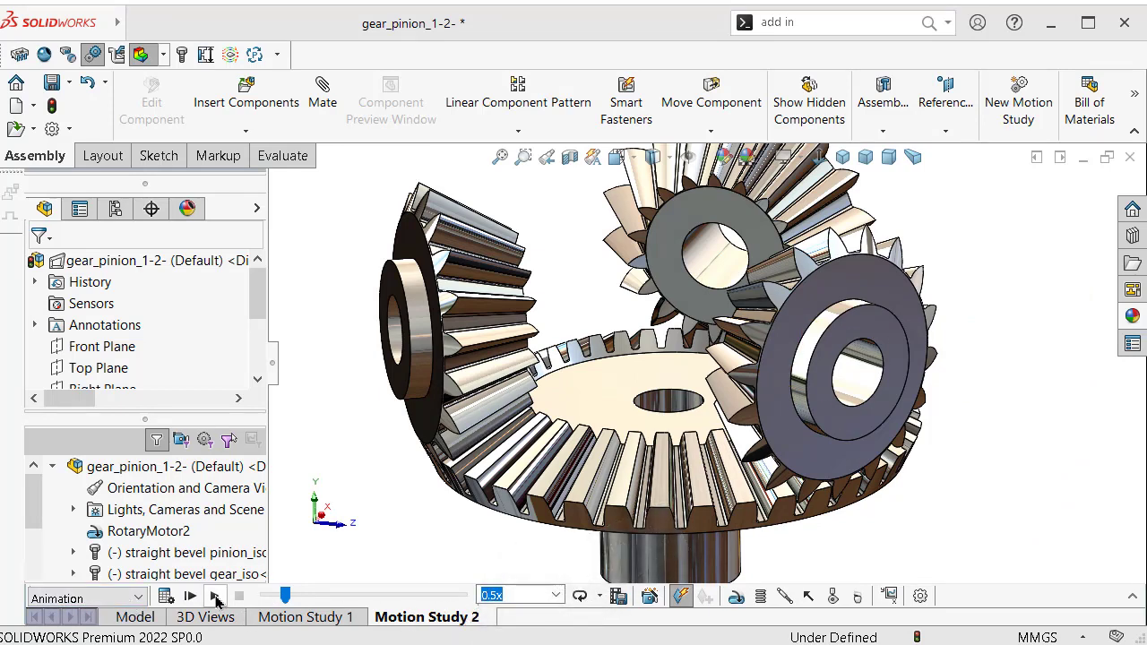
left_click(215, 596)
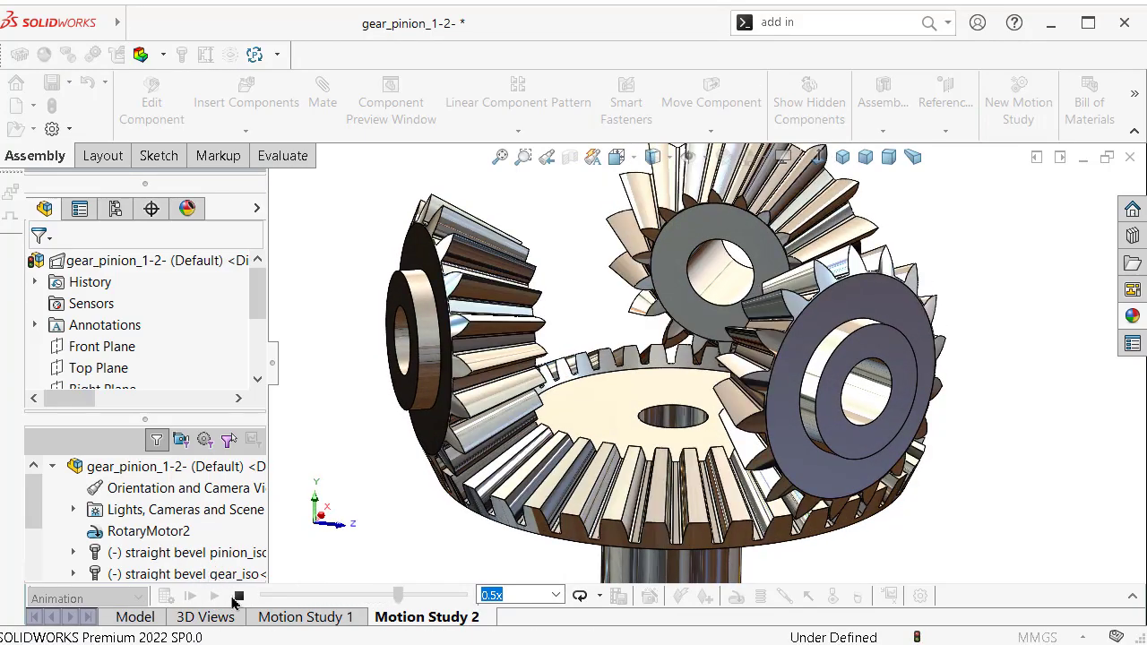
left_click(236, 597)
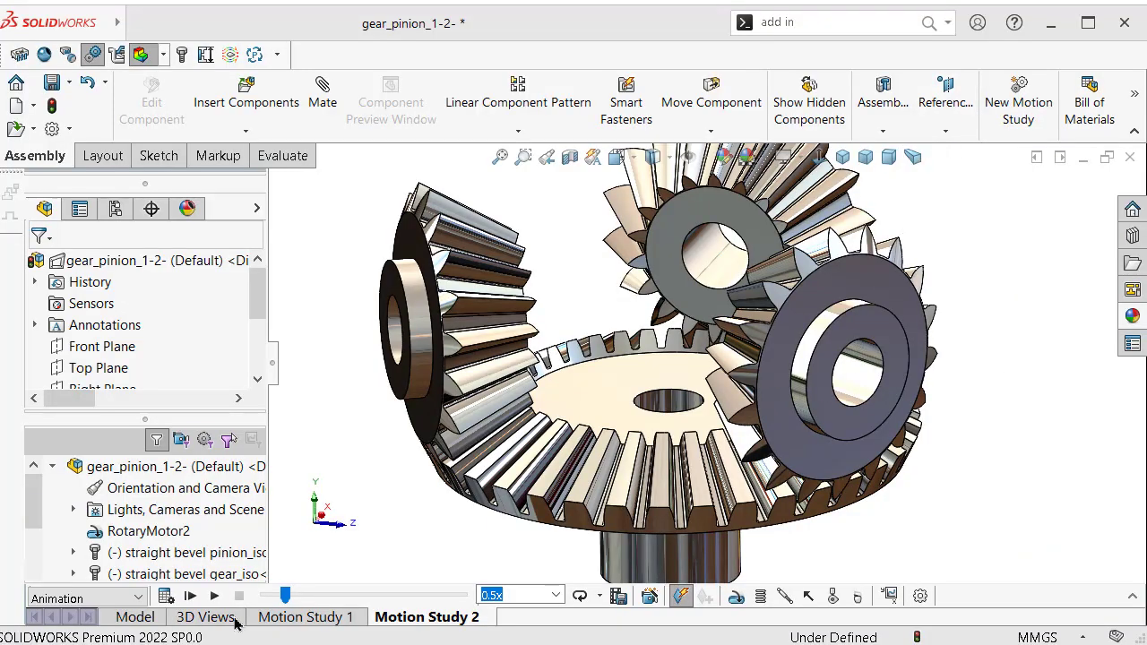
Play and stop Motion Study 2, then play the Motion Study 1 gear animation.
left_click(215, 596)
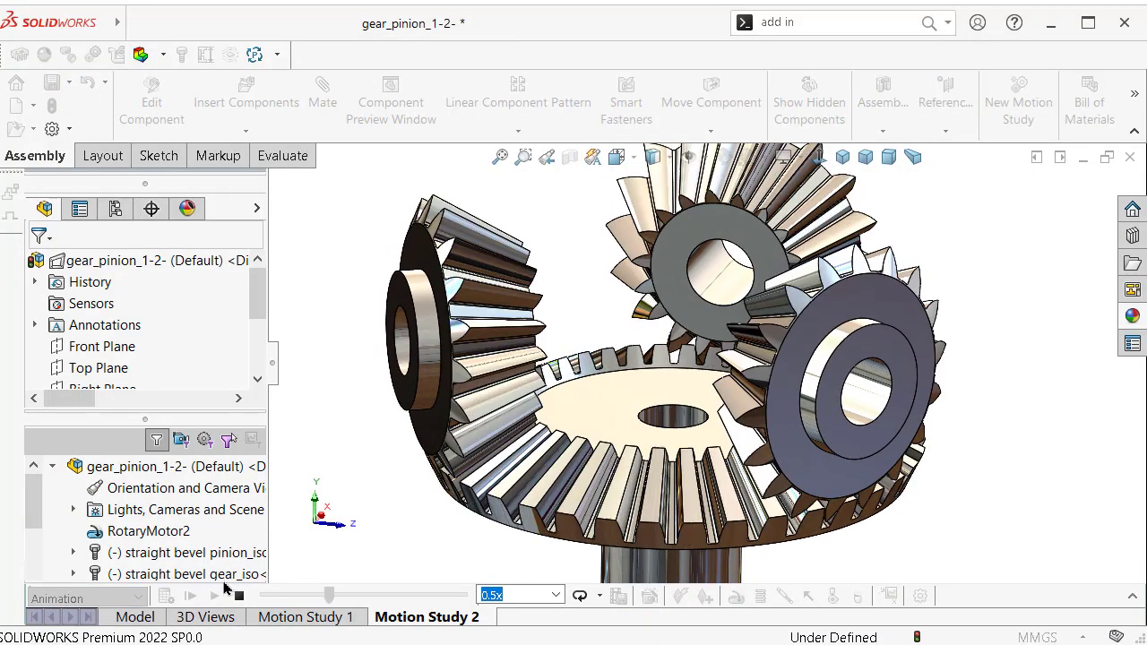
left_click(238, 596)
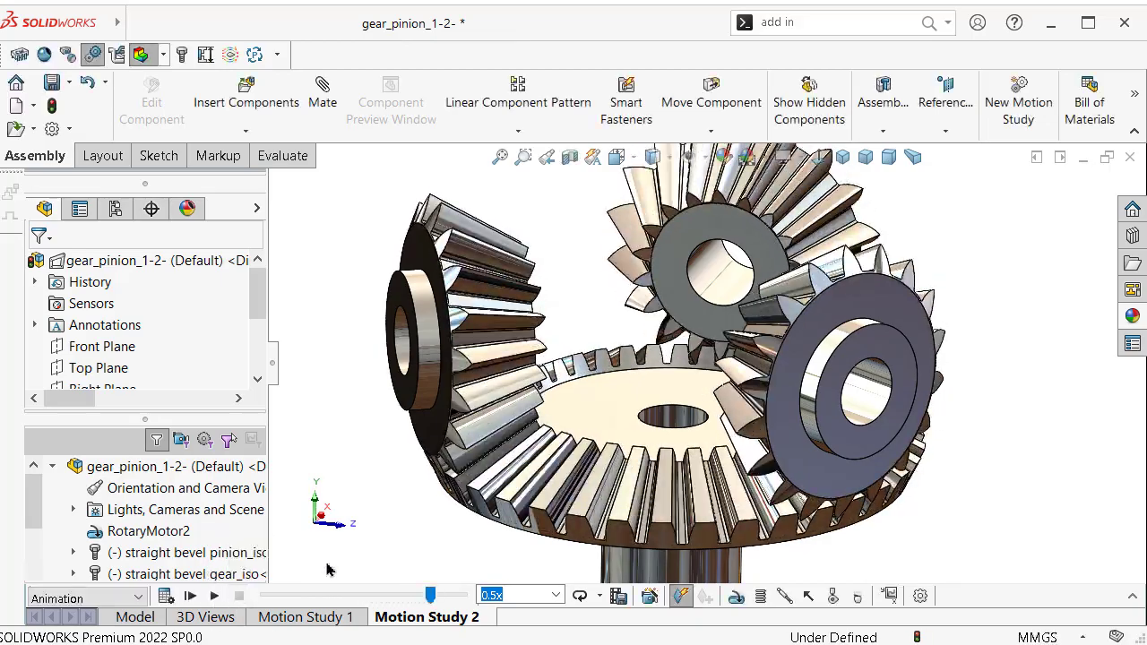
left_click(166, 596)
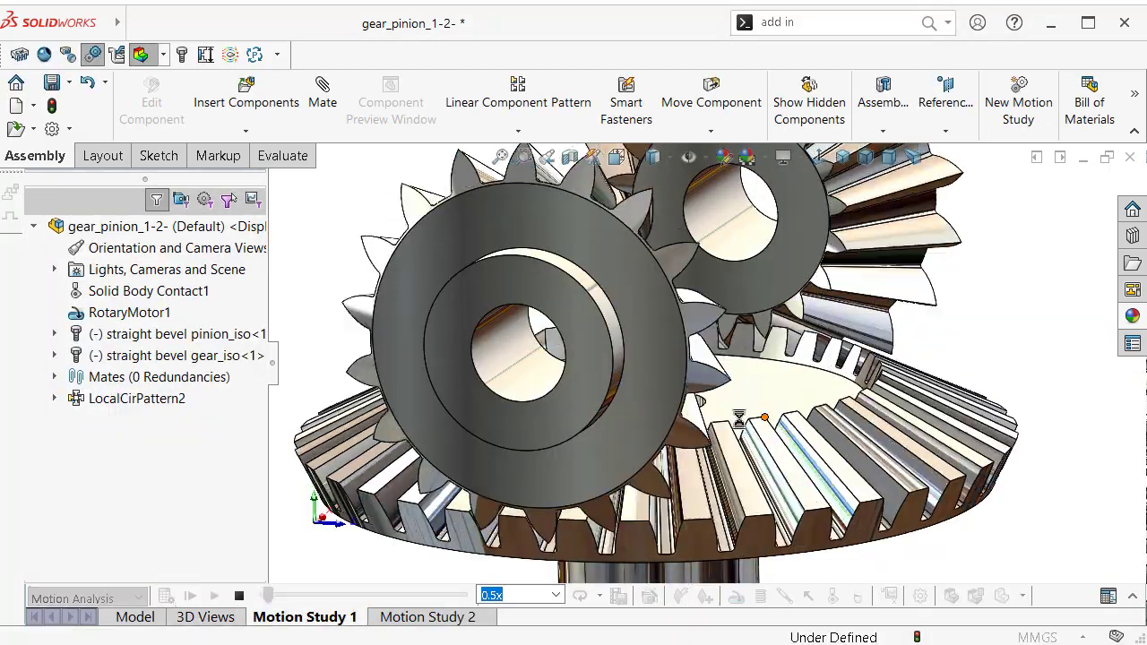